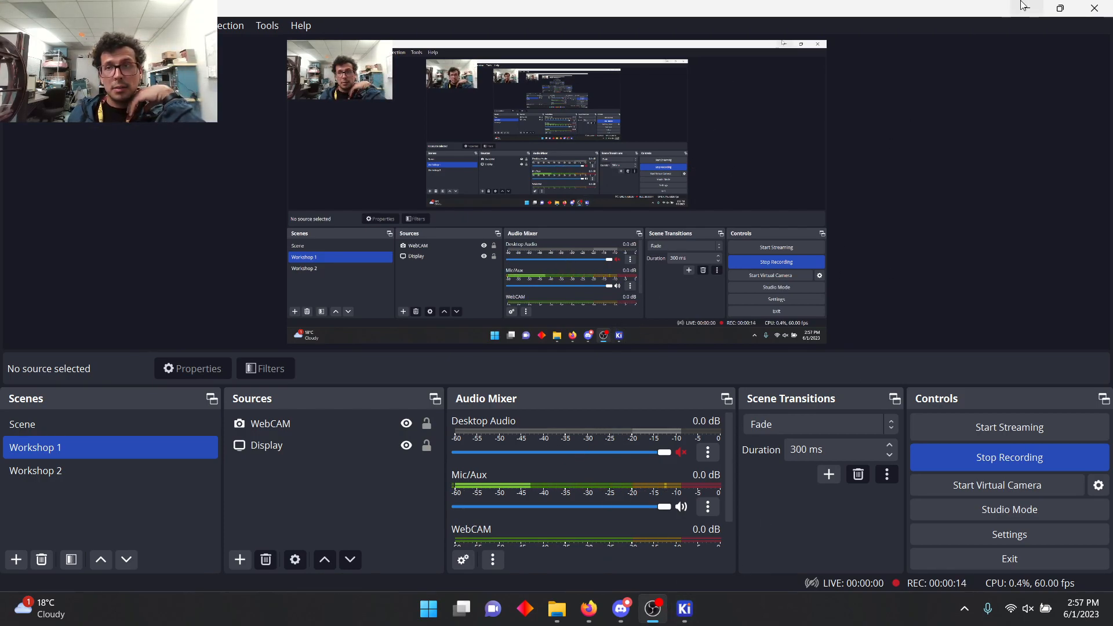
Step: Switch to KiCad, start a new blank project, and go to the MAV Stuff folder as its location
{"action": "left_click", "coordinate": [697, 619]}
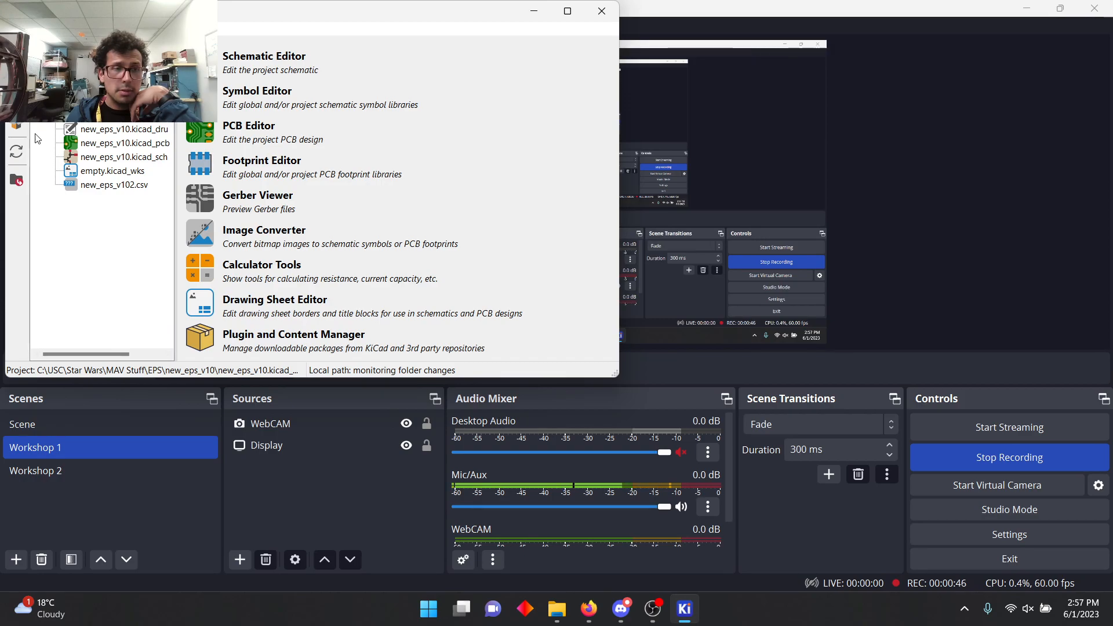
{"action": "left_click", "coordinate": [15, 29]}
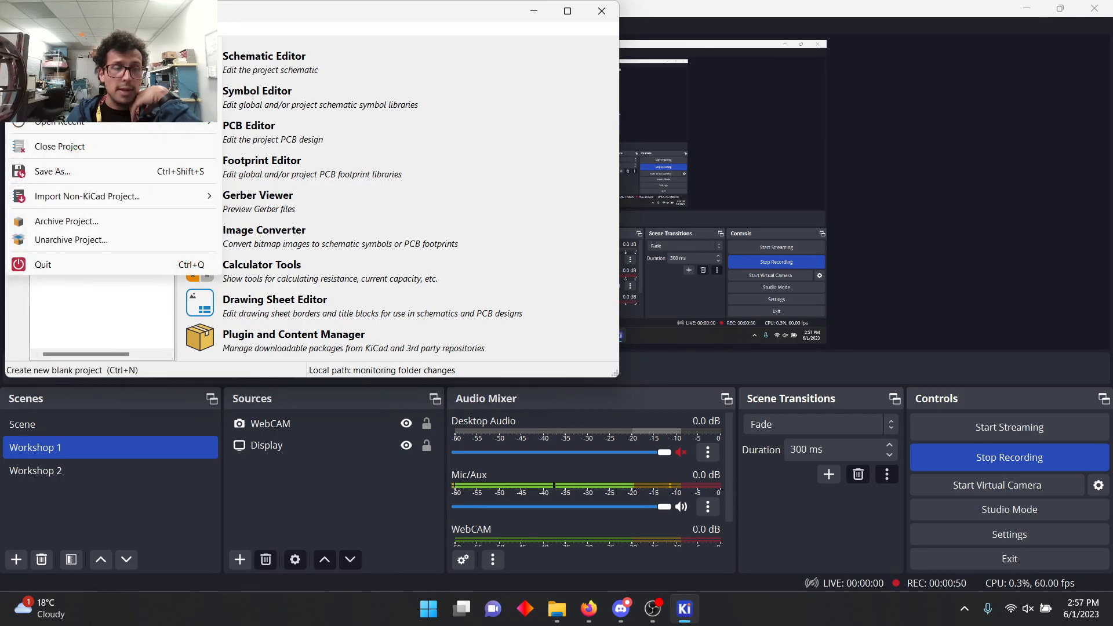
{"action": "left_click", "coordinate": [61, 47]}
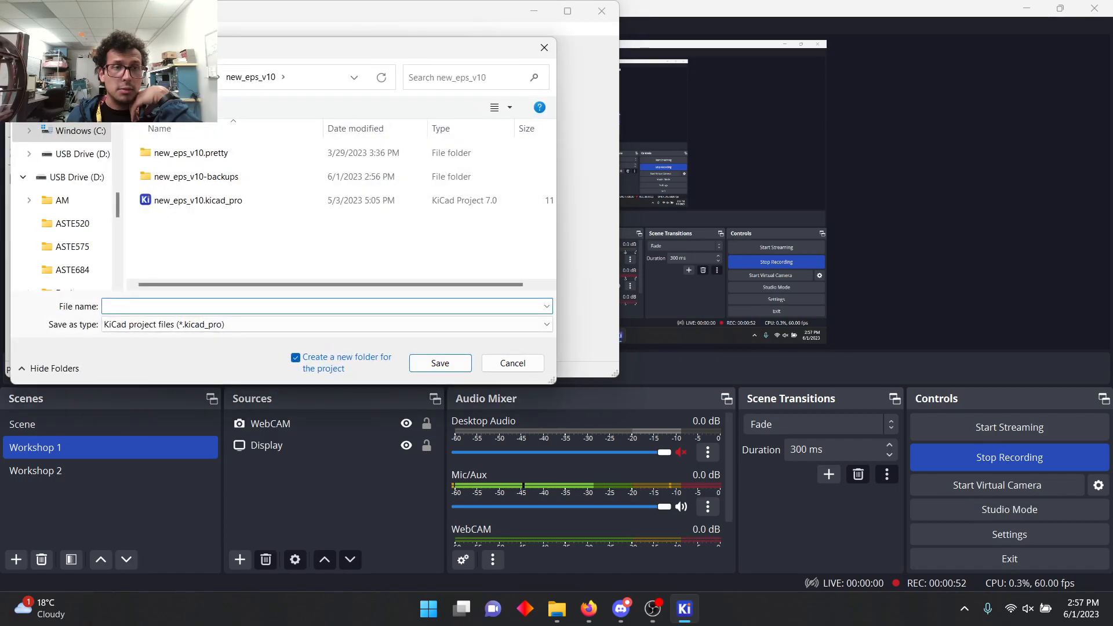
{"action": "left_click", "coordinate": [165, 77]}
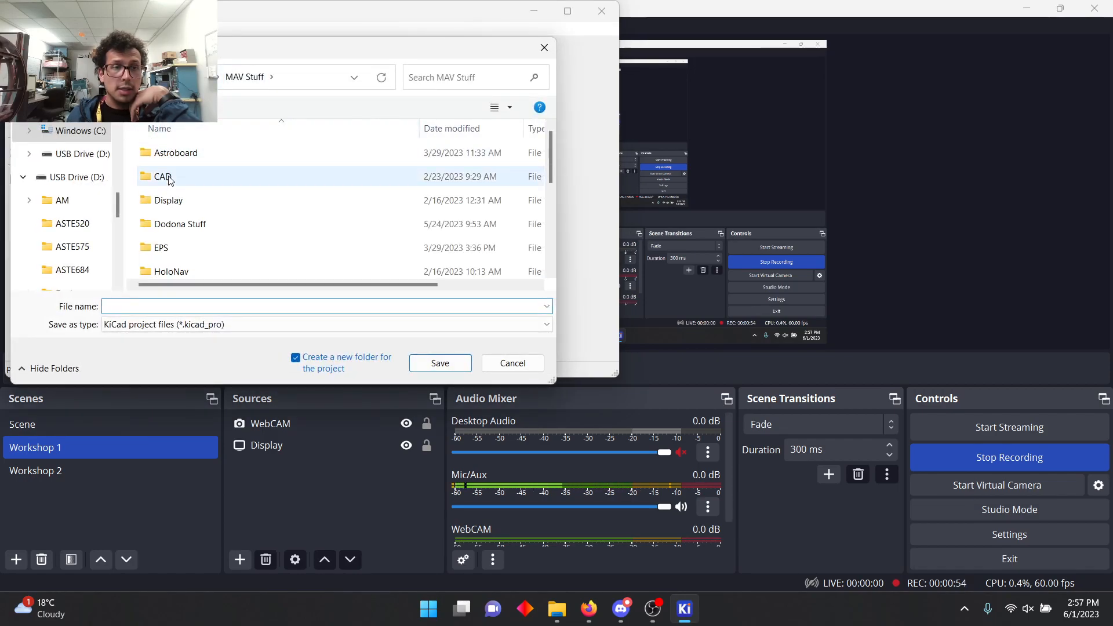
{"action": "scroll", "coordinate": [165, 187], "scroll_direction": "down", "scroll_amount": 4}
{"action": "right_click", "coordinate": [134, 202]}
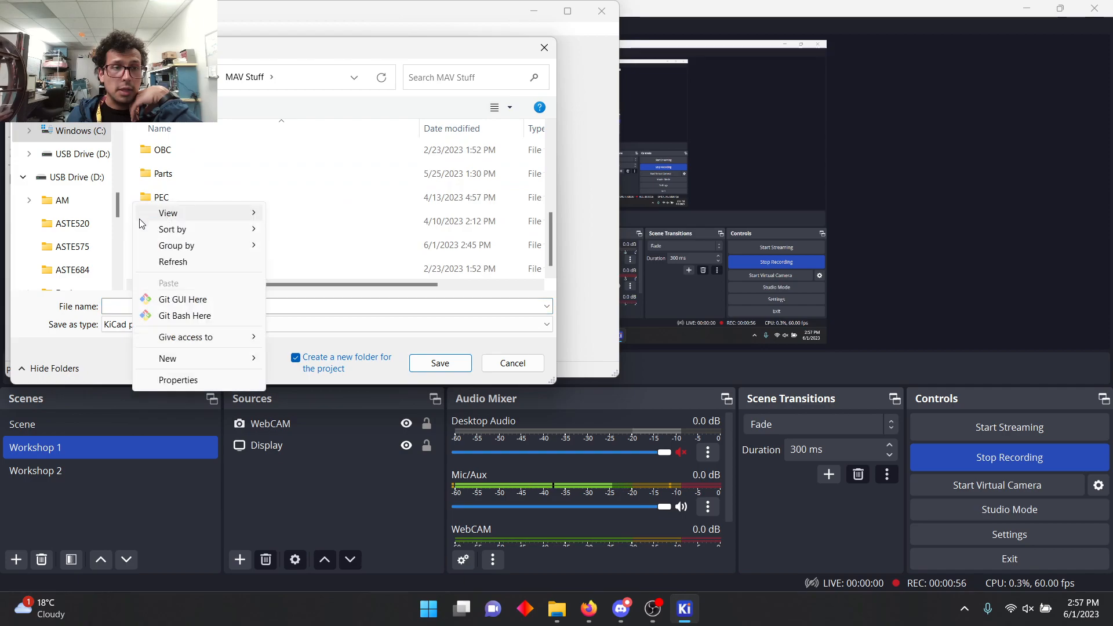
{"action": "left_click", "coordinate": [187, 77]}
{"action": "scroll", "coordinate": [174, 213], "scroll_direction": "down", "scroll_amount": 3}
{"action": "scroll", "coordinate": [174, 215], "scroll_direction": "up", "scroll_amount": 2}
{"action": "scroll", "coordinate": [176, 210], "scroll_direction": "down", "scroll_amount": 2}
{"action": "scroll", "coordinate": [174, 209], "scroll_direction": "up", "scroll_amount": 2}
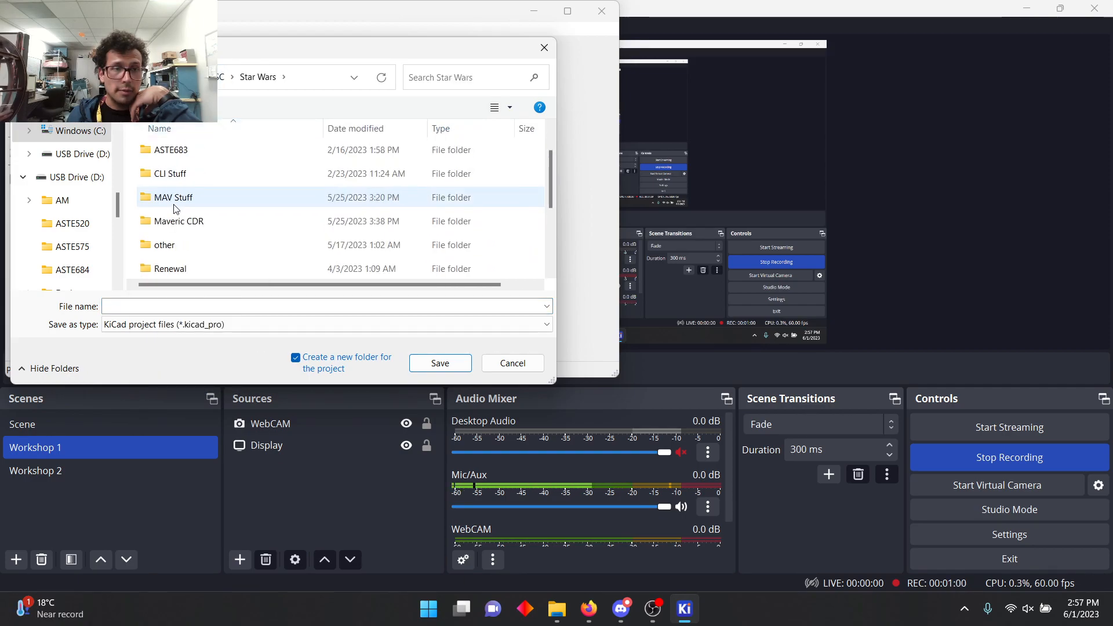
{"action": "double_click", "coordinate": [174, 199]}
Step: Create a folder named Test inside MAV Stuff and open it
{"action": "right_click", "coordinate": [135, 238]}
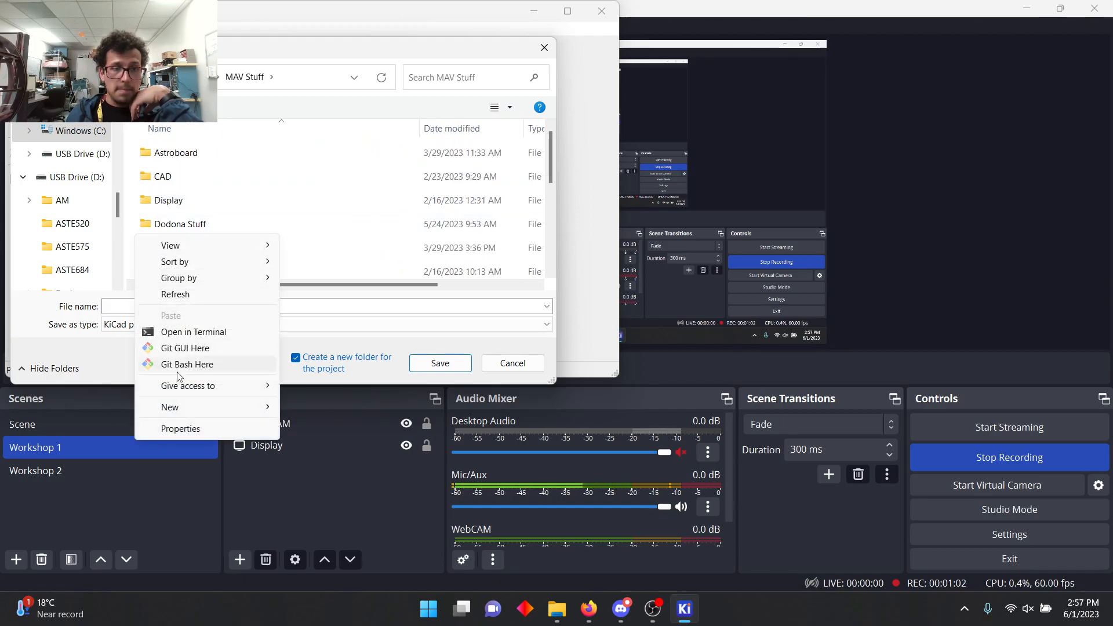
{"action": "mouse_move", "coordinate": [191, 407]}
{"action": "left_click", "coordinate": [339, 189]}
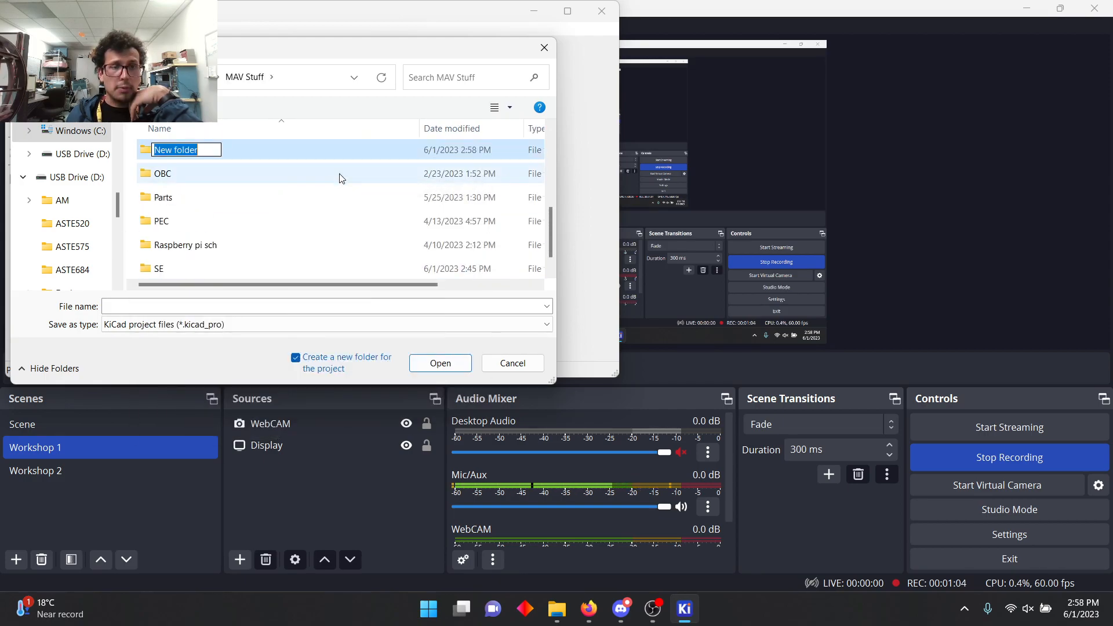
{"action": "type", "text": "Test"}
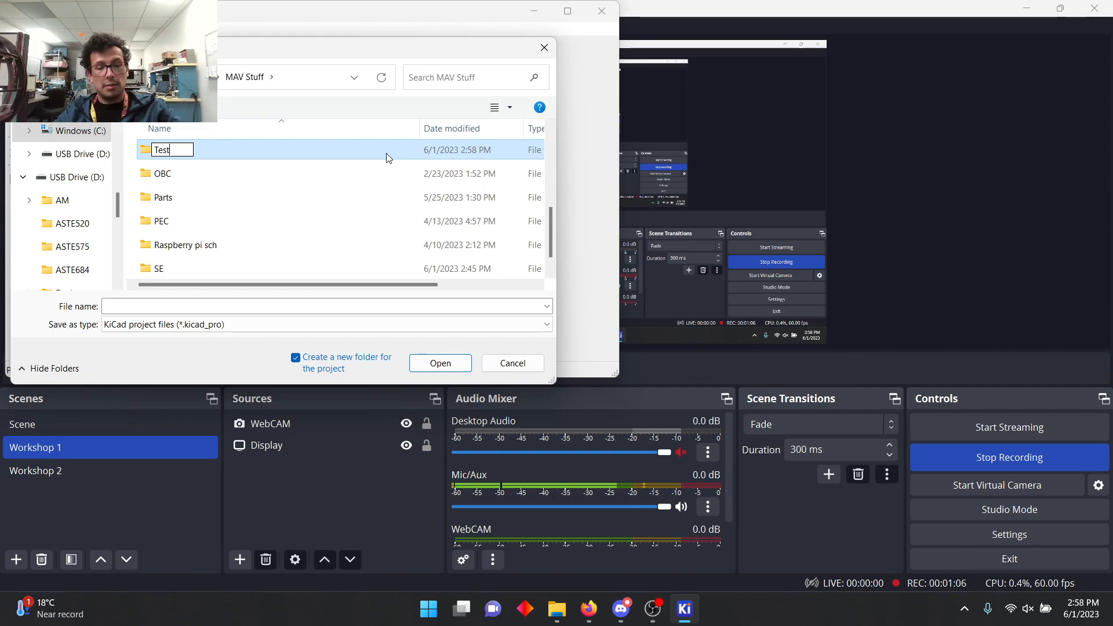
{"action": "key", "text": "Return"}
{"action": "key", "text": "Return"}
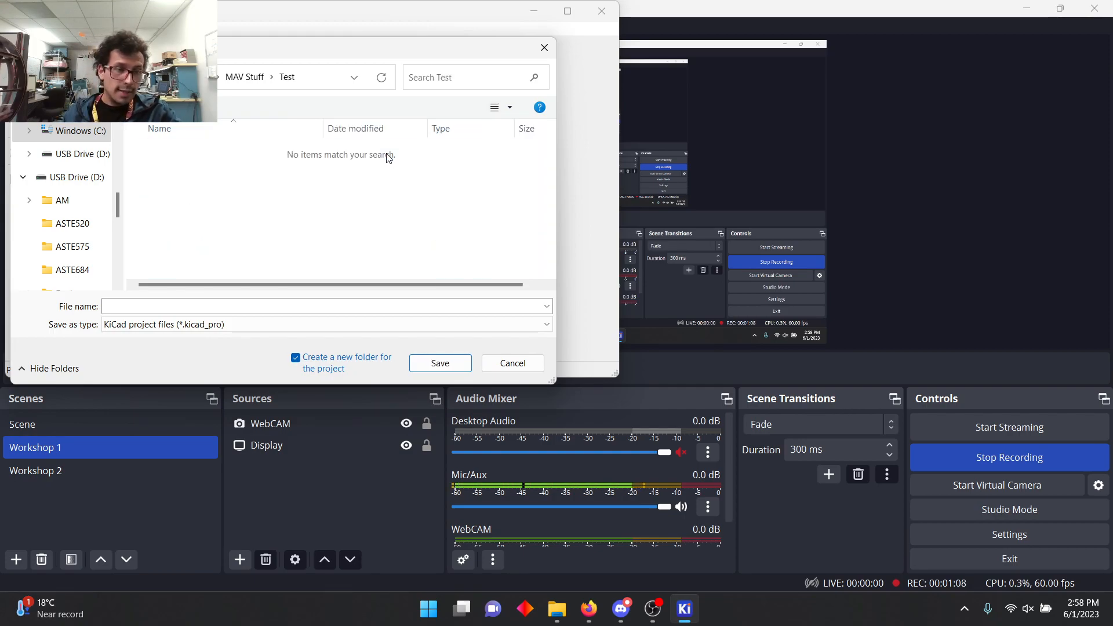
Step: Save the new project under the name test in its own new folder
{"action": "left_click", "coordinate": [266, 306]}
{"action": "type", "text": "t"}
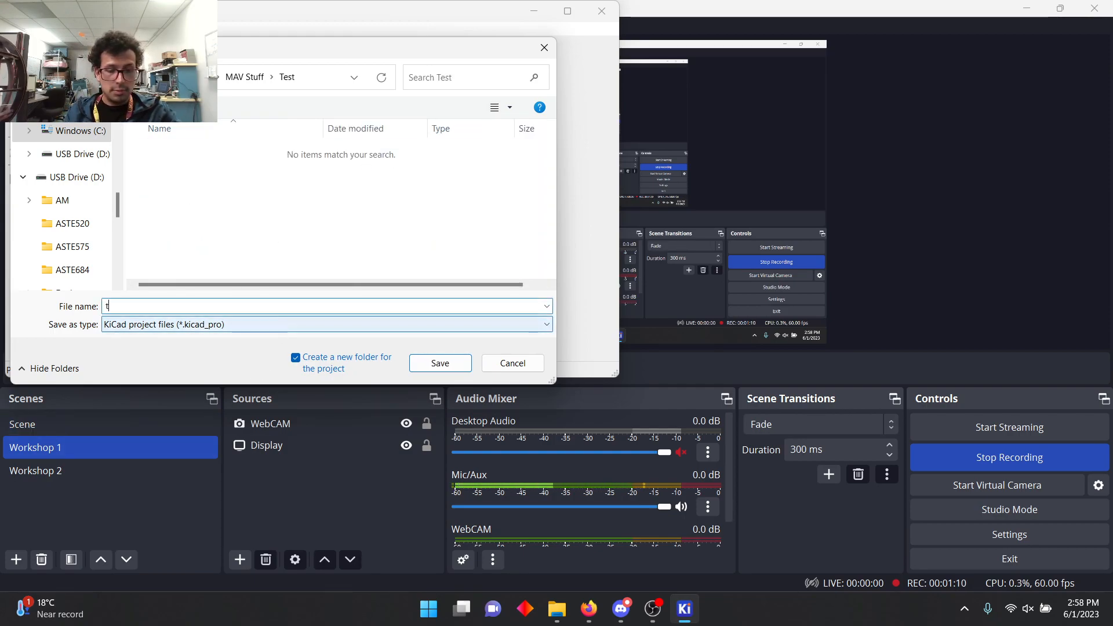
{"action": "type", "text": "est"}
{"action": "key", "text": "Return"}
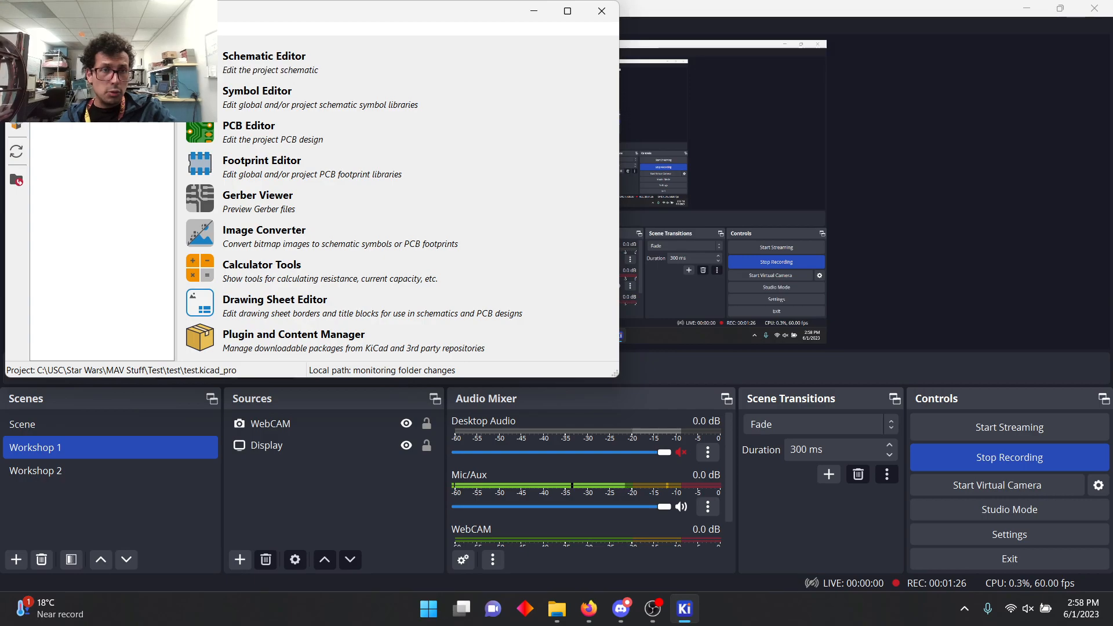
Step: Open the project's schematic and pick the generic LED symbol from the symbol library for placement
{"action": "left_click", "coordinate": [218, 79]}
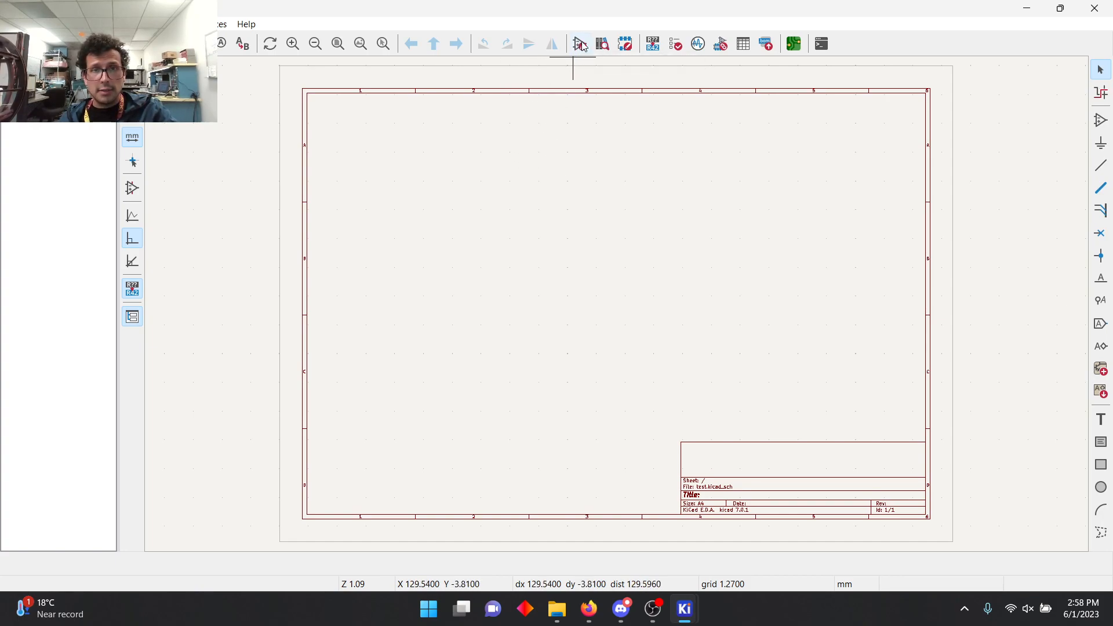
{"action": "left_click", "coordinate": [1100, 120]}
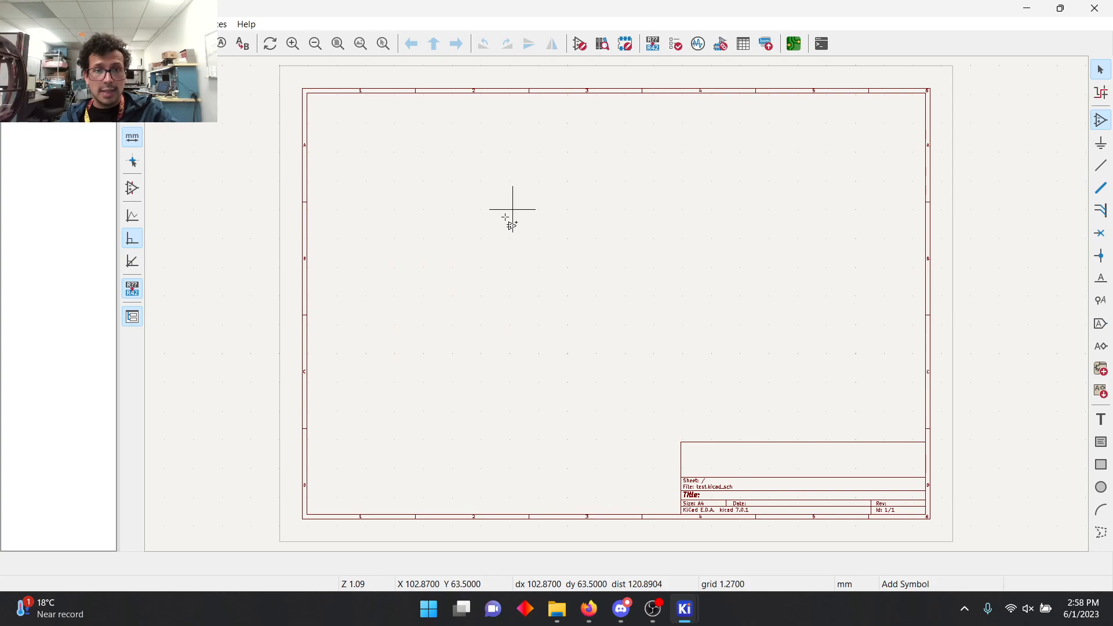
{"action": "left_click", "coordinate": [520, 207]}
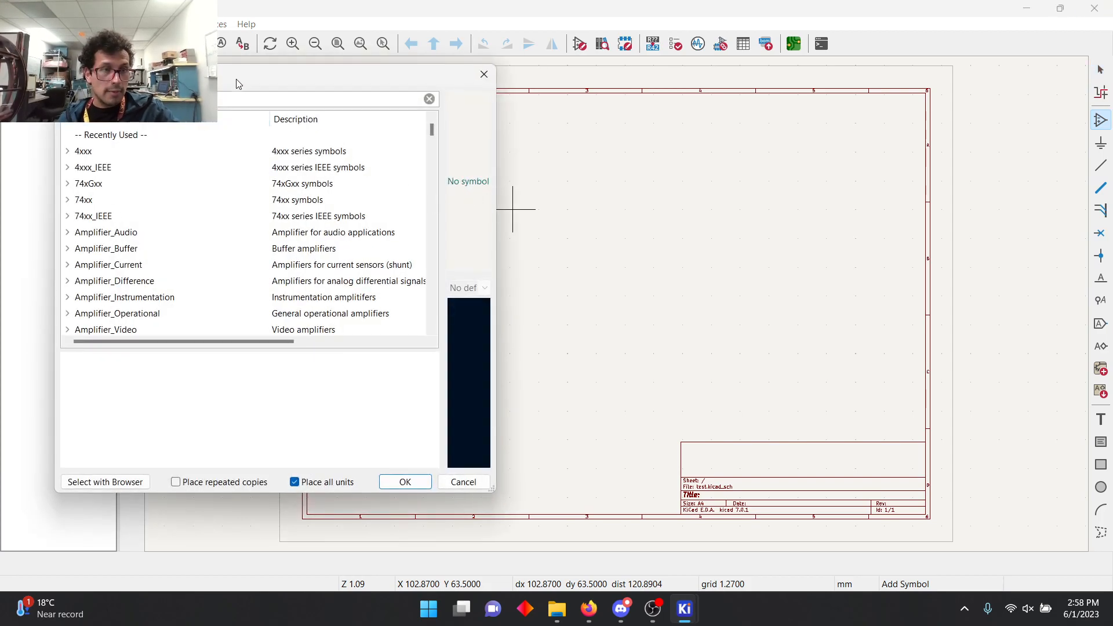
{"action": "scroll", "coordinate": [135, 204], "scroll_direction": "down", "scroll_amount": 20}
{"action": "scroll", "coordinate": [88, 226], "scroll_direction": "up", "scroll_amount": 15}
{"action": "scroll", "coordinate": [88, 226], "scroll_direction": "up", "scroll_amount": 15}
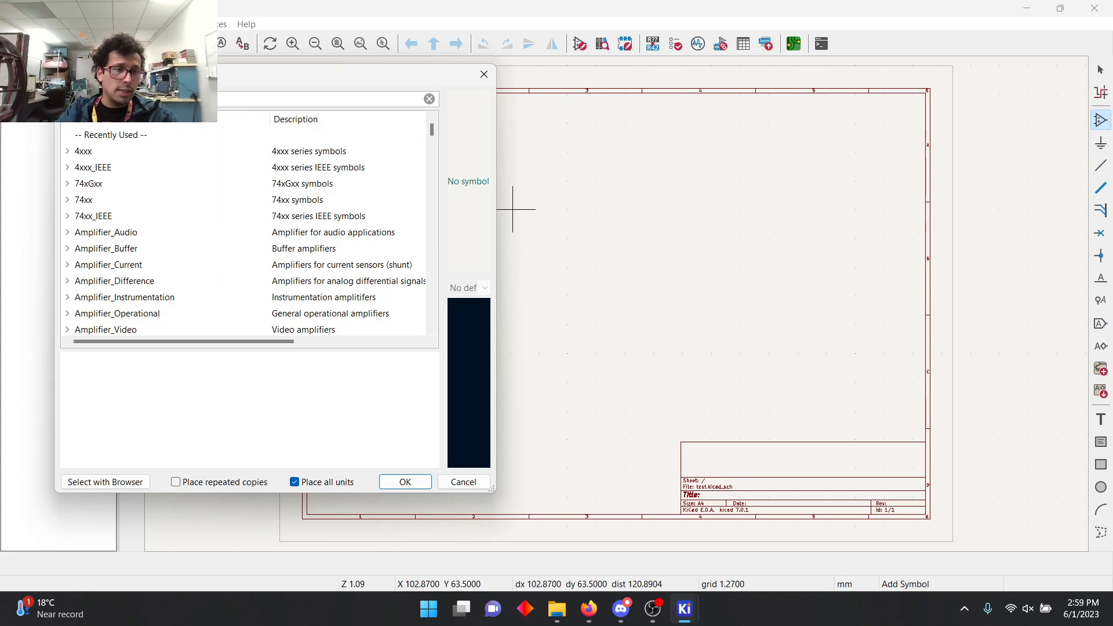
{"action": "type", "text": "LED"}
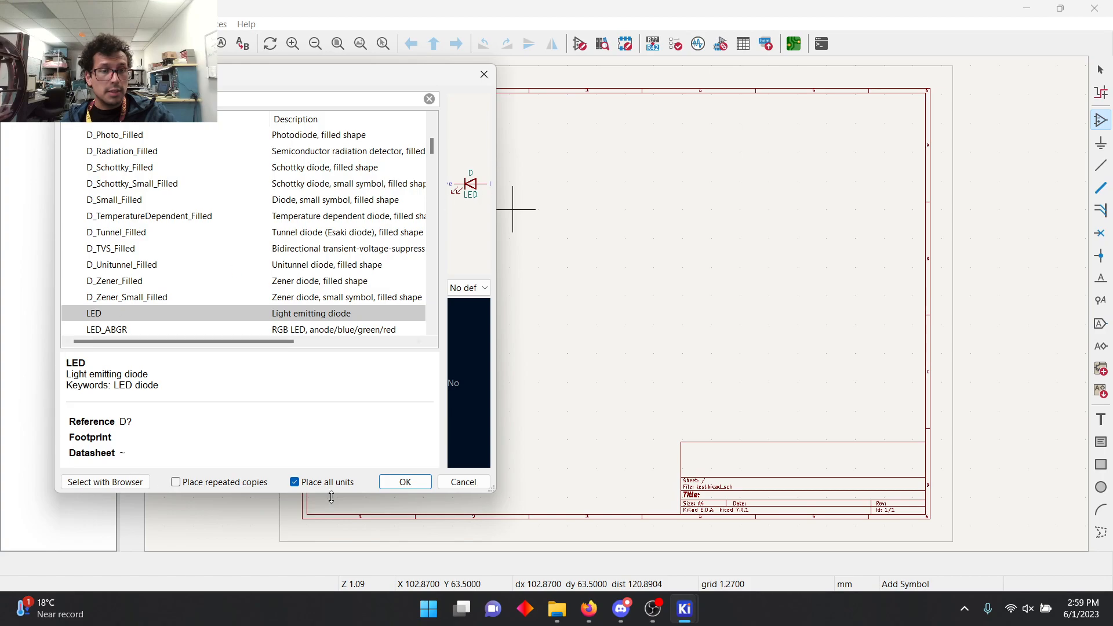
{"action": "left_click", "coordinate": [405, 481]}
Step: Rotate the LED symbol upright with its arrowhead pointing up and place it at about X 90.17, Y 66.04 mm
{"action": "scroll", "coordinate": [509, 268], "scroll_direction": "up", "scroll_amount": 5}
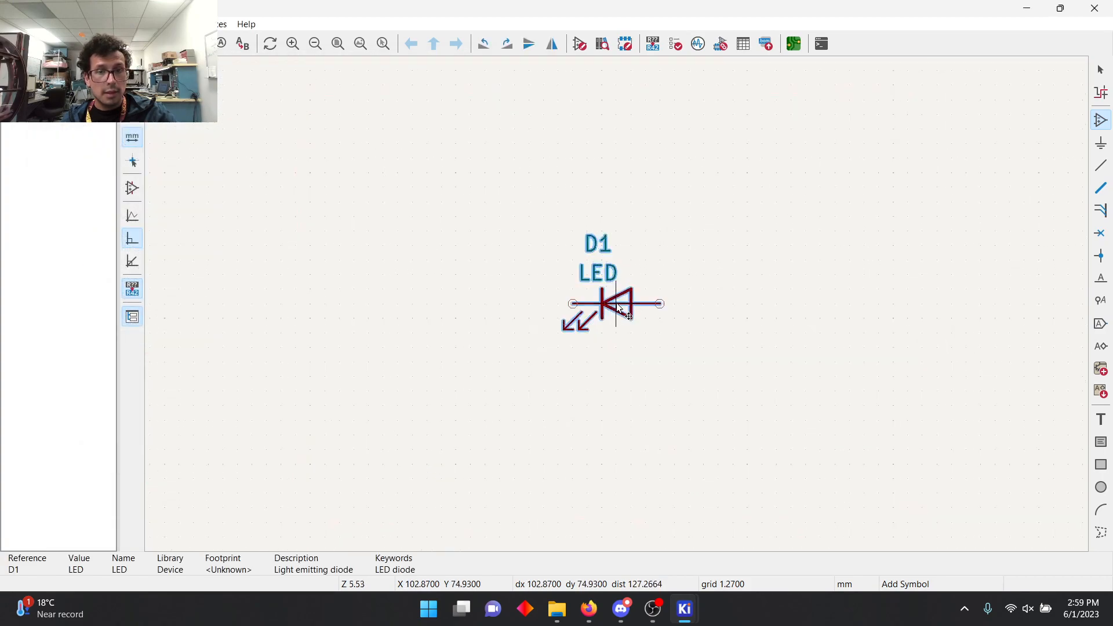
{"action": "scroll", "coordinate": [608, 303], "scroll_direction": "down", "scroll_amount": 3}
{"action": "scroll", "coordinate": [599, 304], "scroll_direction": "up", "scroll_amount": 3}
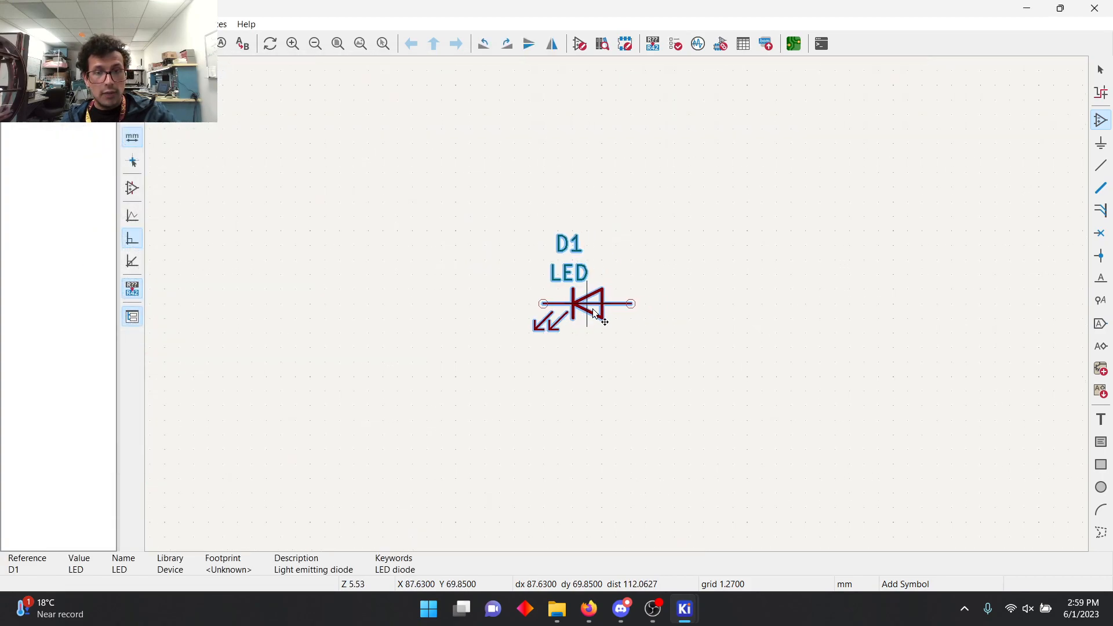
{"action": "key", "text": "r"}
{"action": "key", "text": "r"}
{"action": "key", "text": "r"}
{"action": "key", "text": "r"}
{"action": "key", "text": "r"}
{"action": "key", "text": "r"}
{"action": "key", "text": "r"}
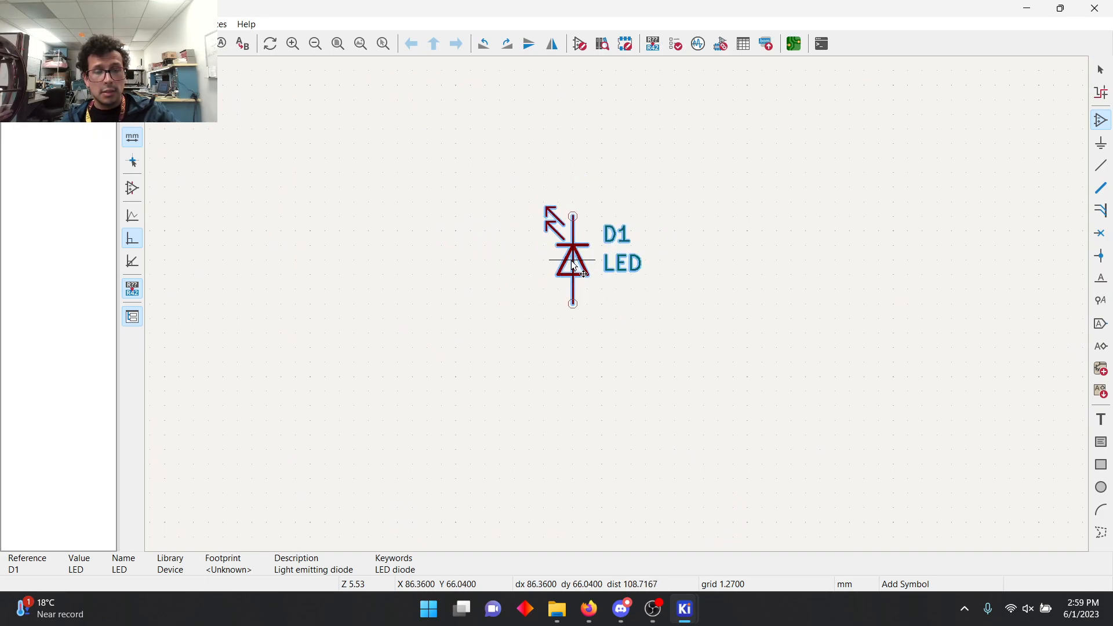
{"action": "key", "text": "r"}
{"action": "key", "text": "r"}
{"action": "key", "text": "r"}
{"action": "key", "text": "r"}
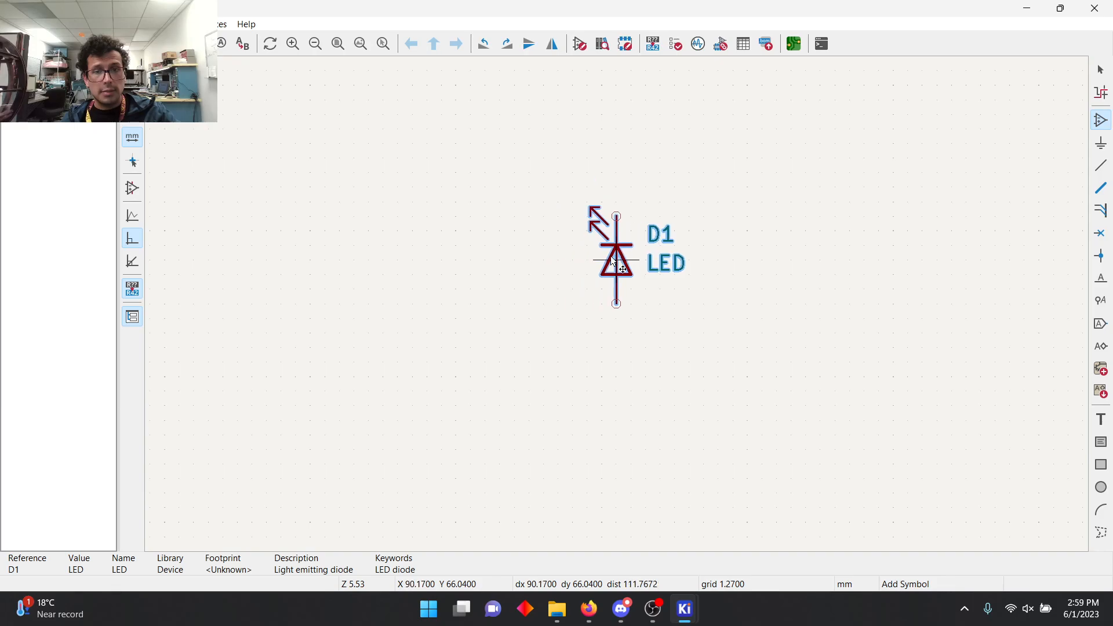
{"action": "left_click", "coordinate": [616, 260]}
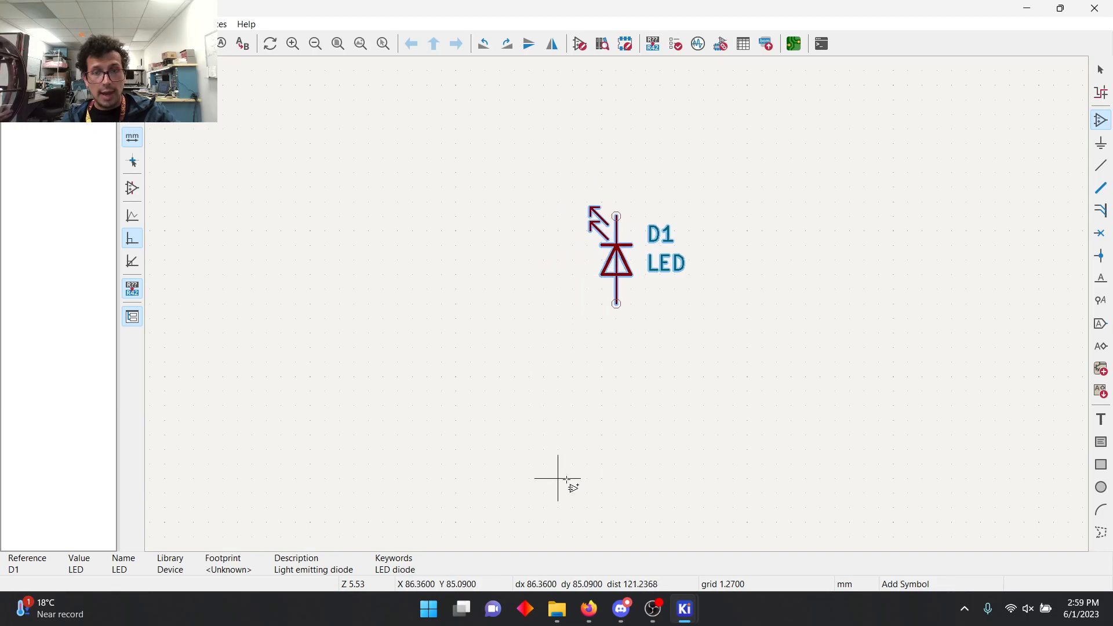
Step: Add a generic resistor symbol R upright beside the LED, at about X 104.14, Y 66.04 mm
{"action": "left_click", "coordinate": [864, 274]}
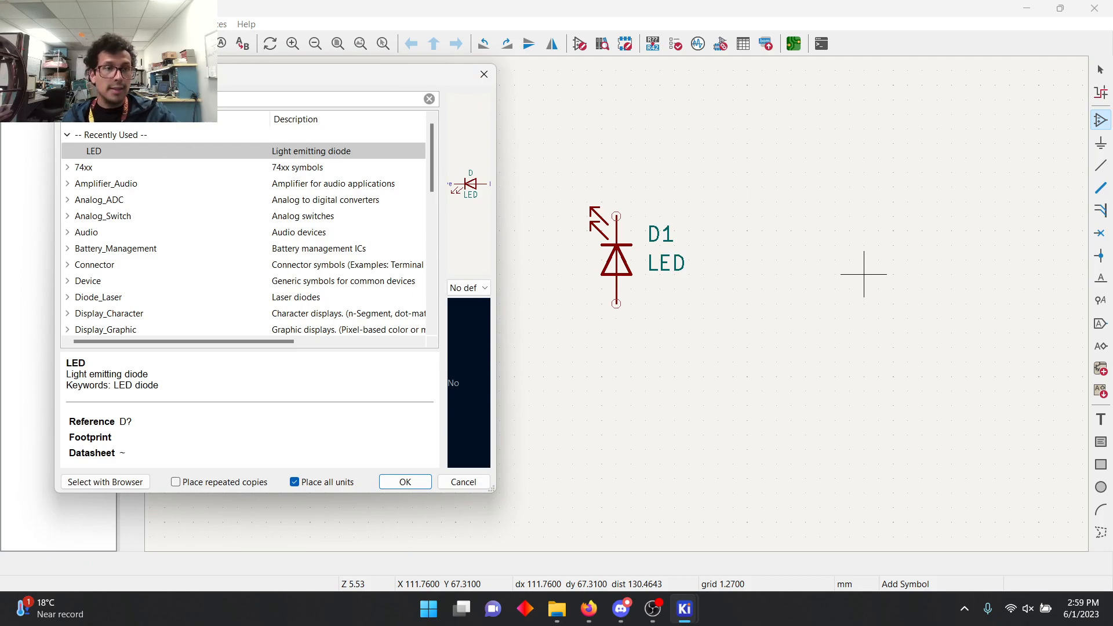
{"action": "type", "text": "r"}
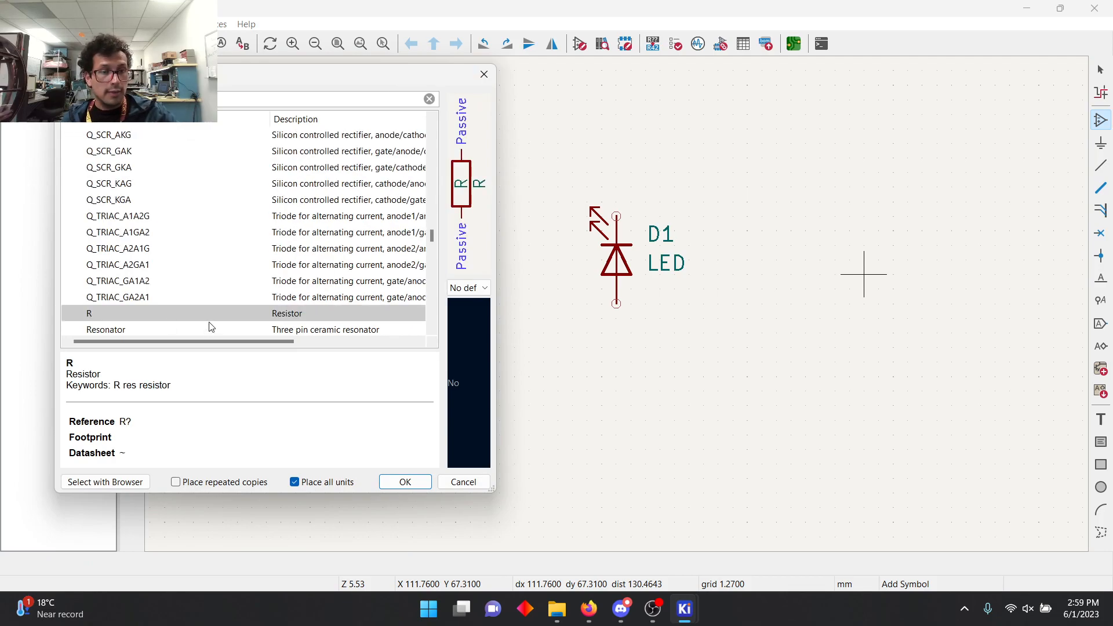
{"action": "left_click", "coordinate": [406, 481]}
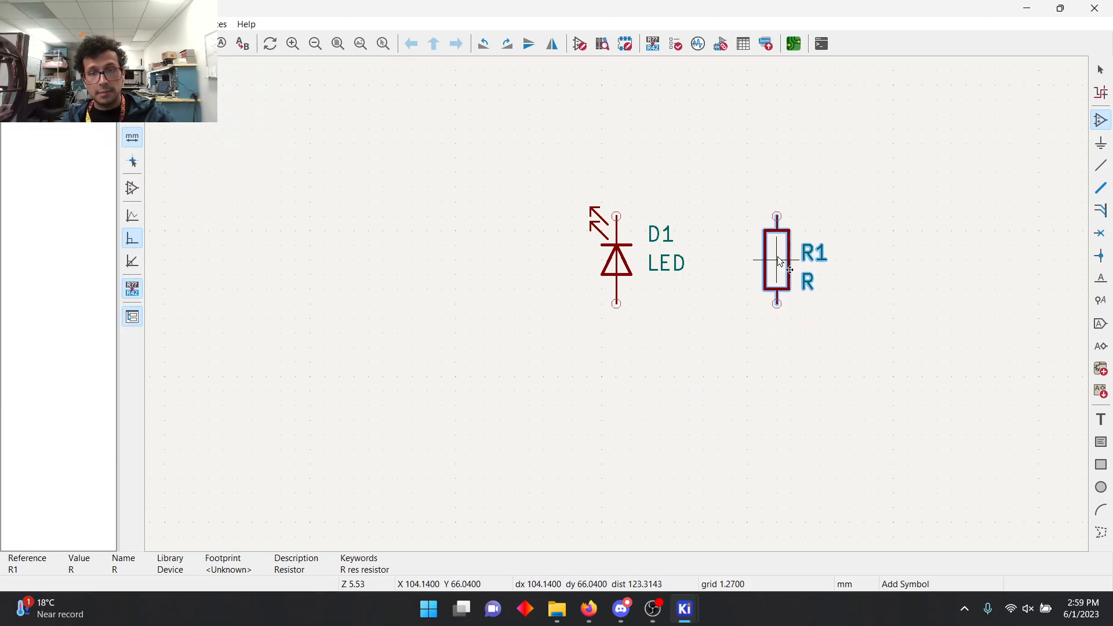
{"action": "left_click", "coordinate": [777, 260]}
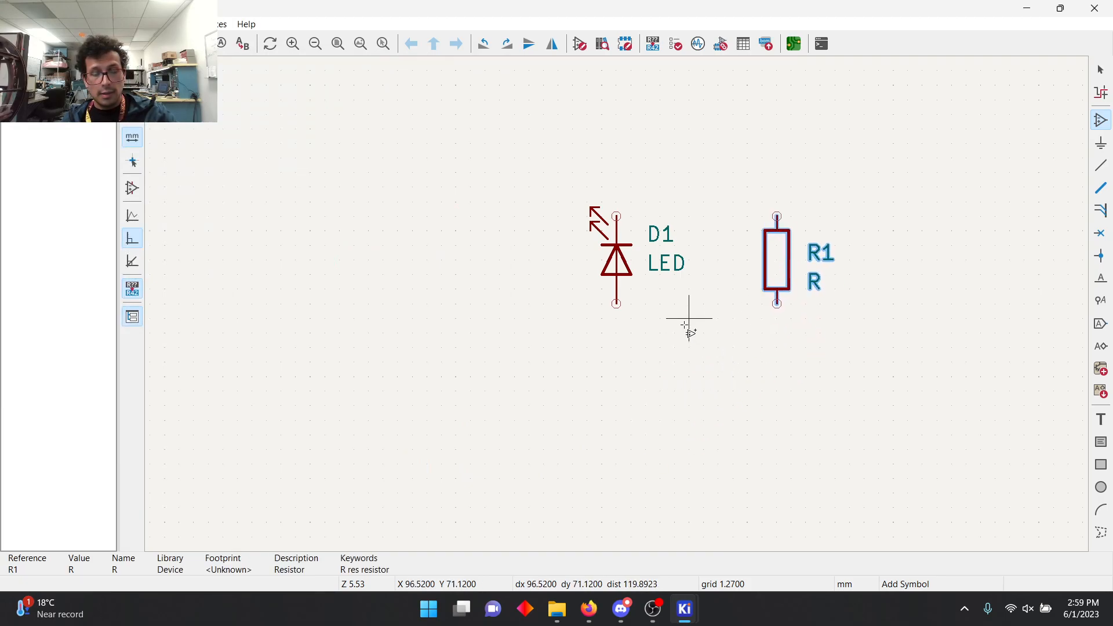
Step: Add a Conn_01x02_Pin connector, rotated so its pins point up, below and between the LED and the resistor
{"action": "left_click", "coordinate": [645, 376]}
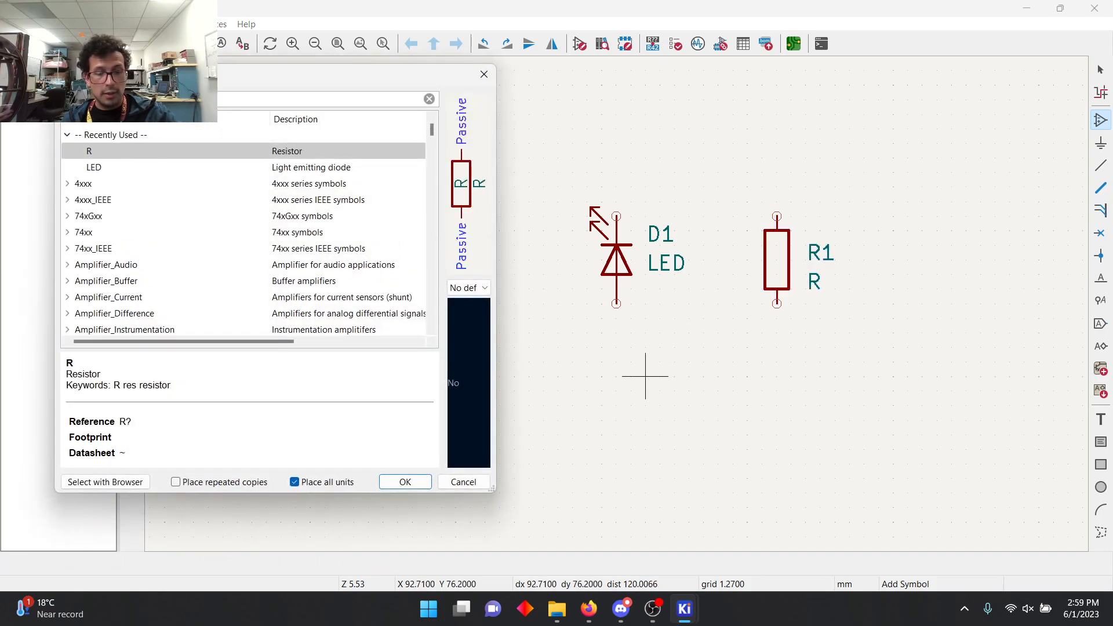
{"action": "type", "text": "co"}
{"action": "key", "text": "Down"}
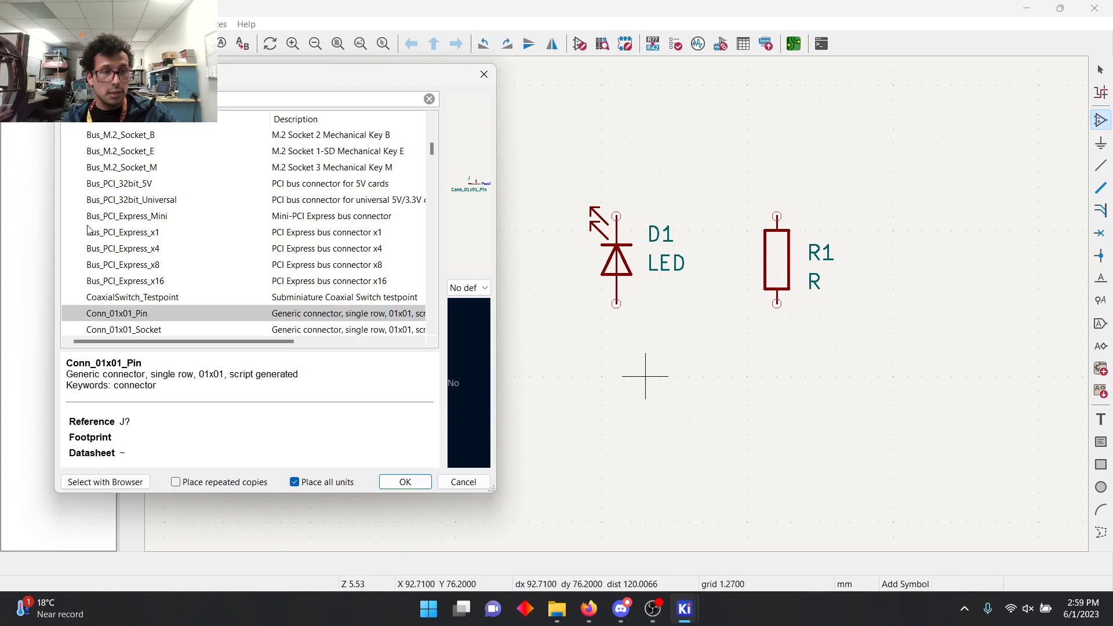
{"action": "scroll", "coordinate": [142, 264], "scroll_direction": "down", "scroll_amount": 2}
{"action": "left_click", "coordinate": [143, 249]}
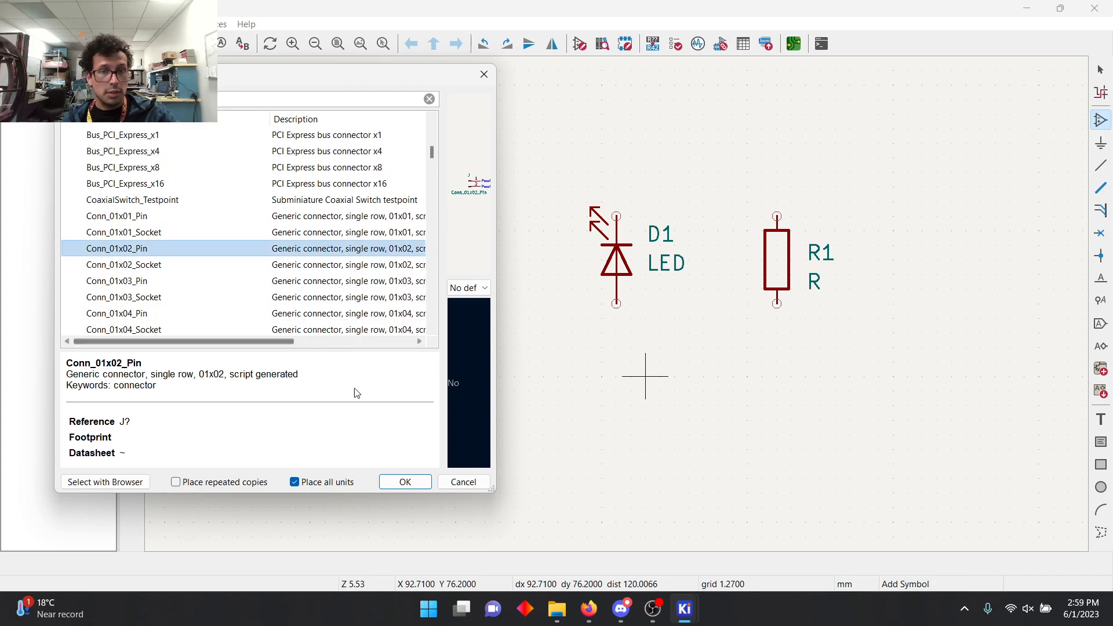
{"action": "left_click", "coordinate": [419, 482]}
{"action": "key", "text": "r"}
{"action": "key", "text": "r"}
{"action": "key", "text": "r"}
{"action": "key", "text": "r"}
{"action": "key", "text": "r"}
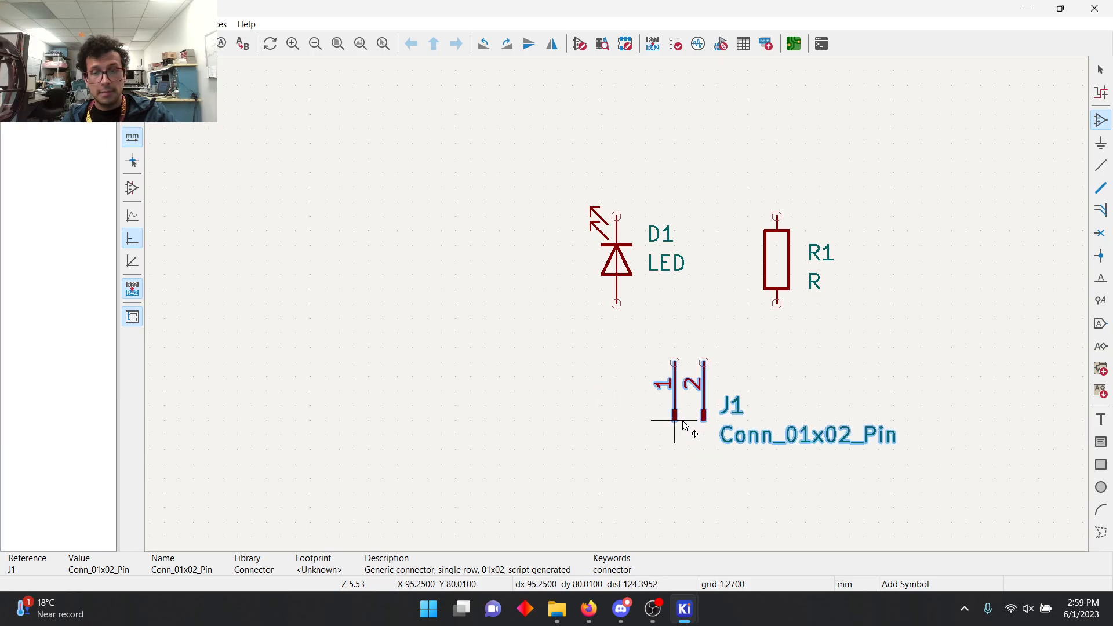
{"action": "left_click", "coordinate": [695, 436]}
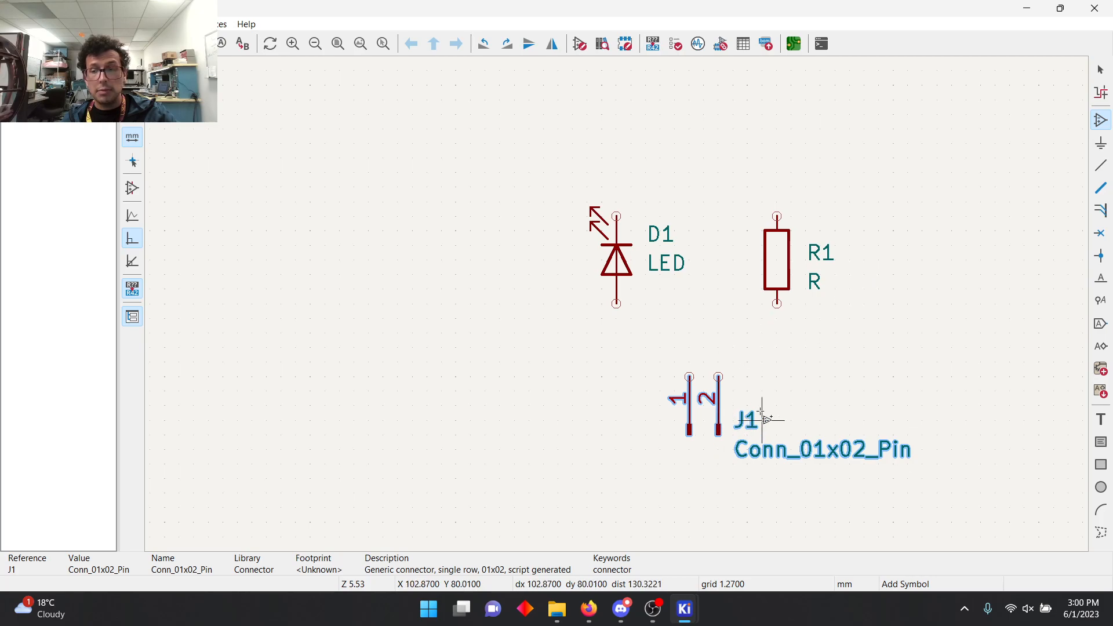
Step: Wire connector pin 1 to the LED's lower pin, and the LED's upper pin to the resistor's upper pin
{"action": "left_click", "coordinate": [1102, 169]}
{"action": "left_click", "coordinate": [689, 377]}
{"action": "left_click", "coordinate": [616, 304]}
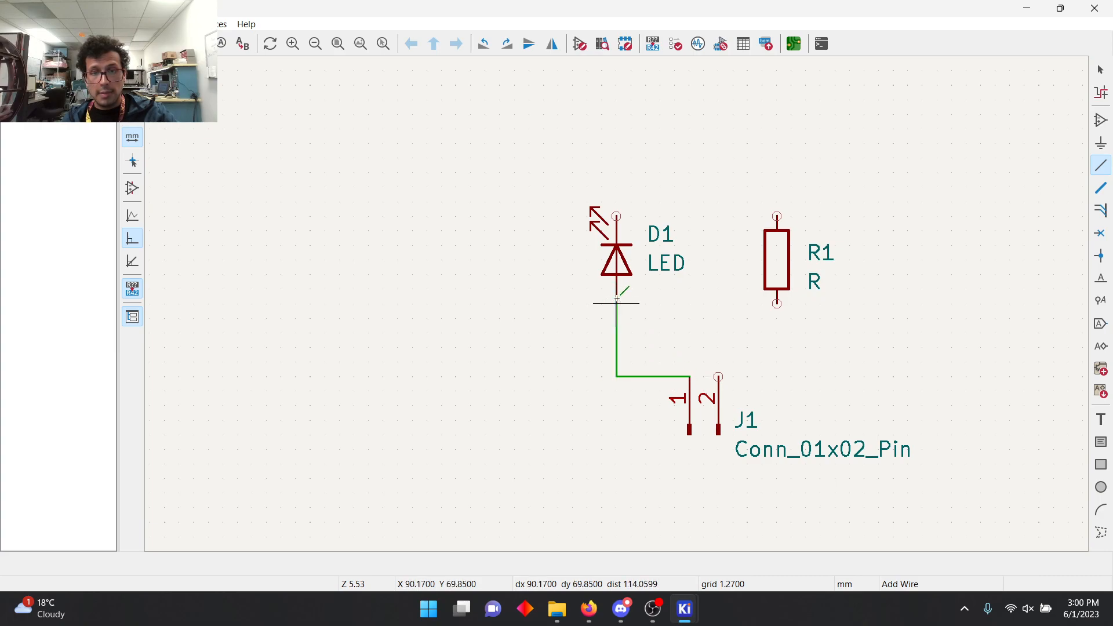
{"action": "left_click", "coordinate": [616, 216]}
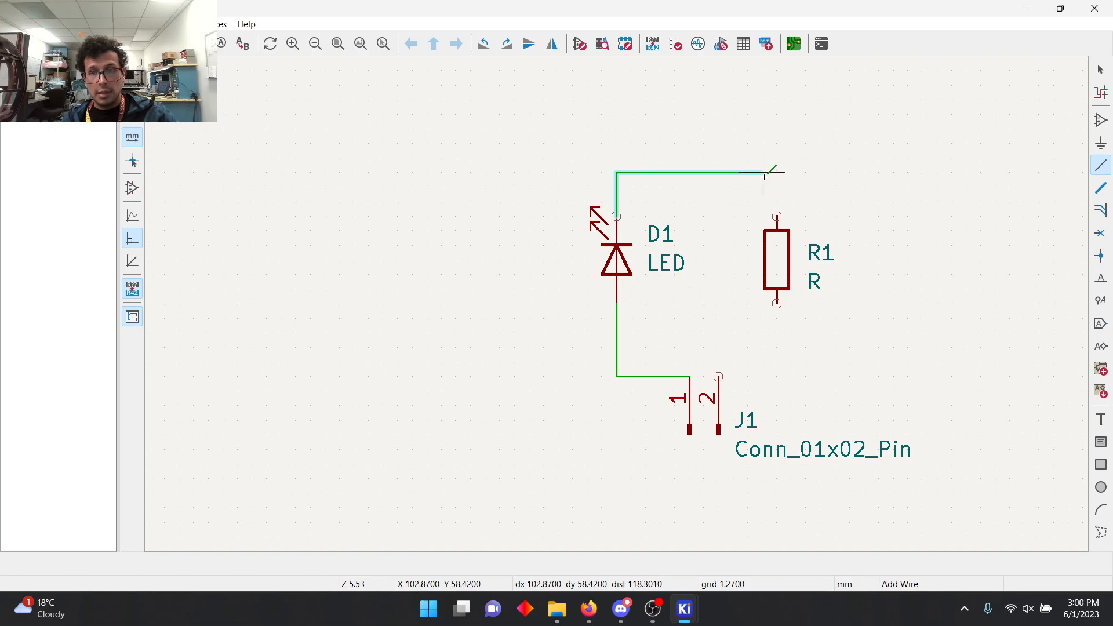
{"action": "left_click", "coordinate": [777, 216]}
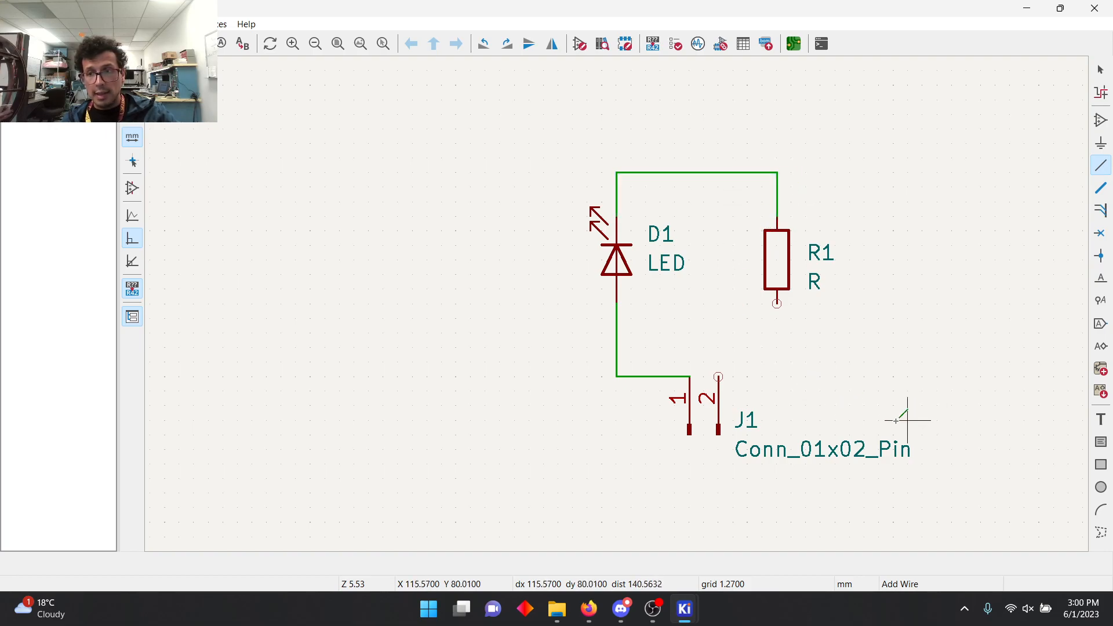
Step: Add GND global labels with input shape to the resistor's lower pin and to connector pin 2
{"action": "left_click", "coordinate": [1101, 324]}
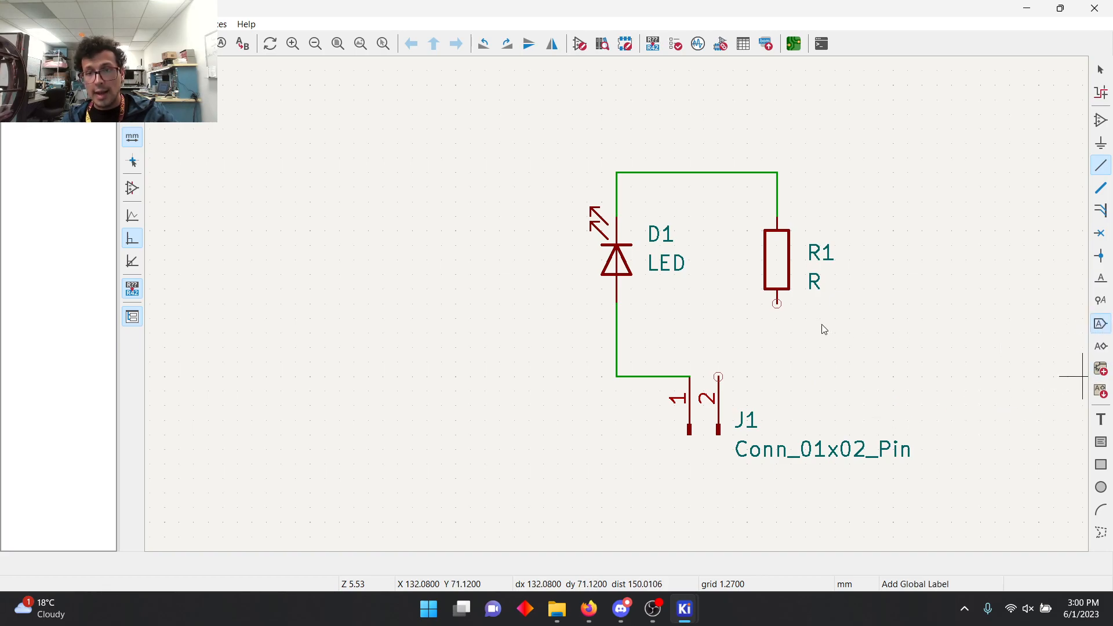
{"action": "left_click", "coordinate": [777, 306]}
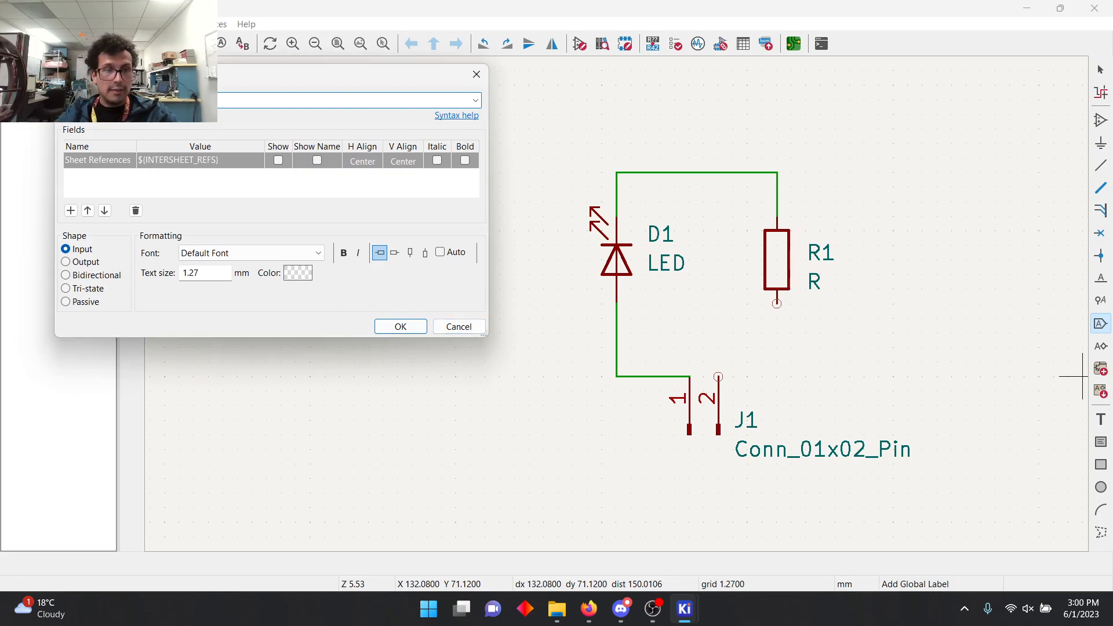
{"action": "key", "text": "Return"}
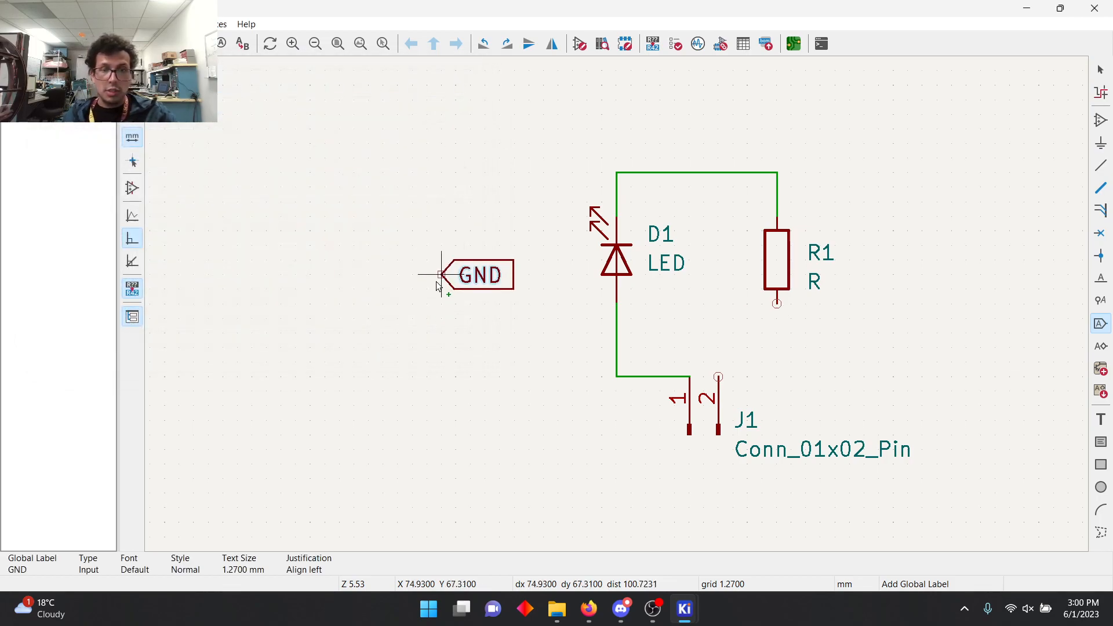
{"action": "left_click", "coordinate": [777, 304]}
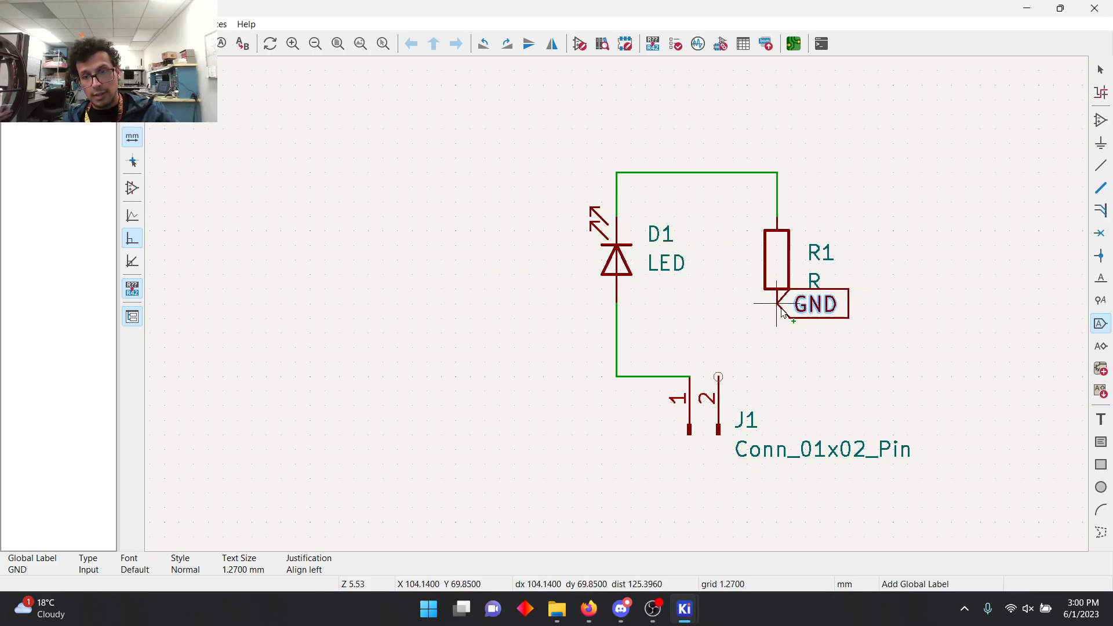
{"action": "left_click", "coordinate": [717, 375]}
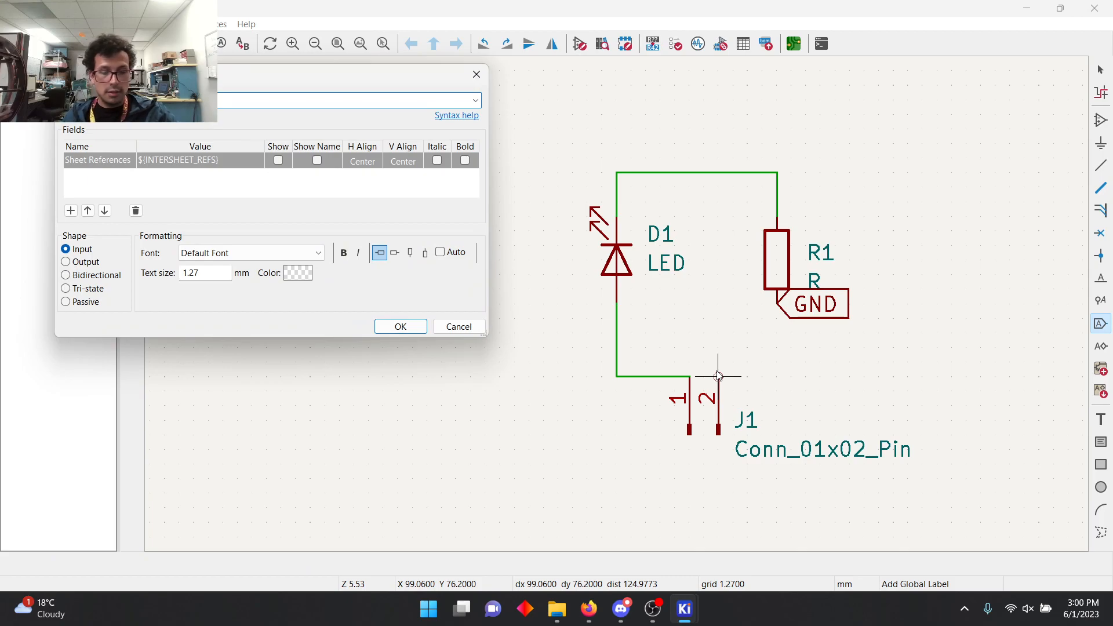
{"action": "key", "text": "Return"}
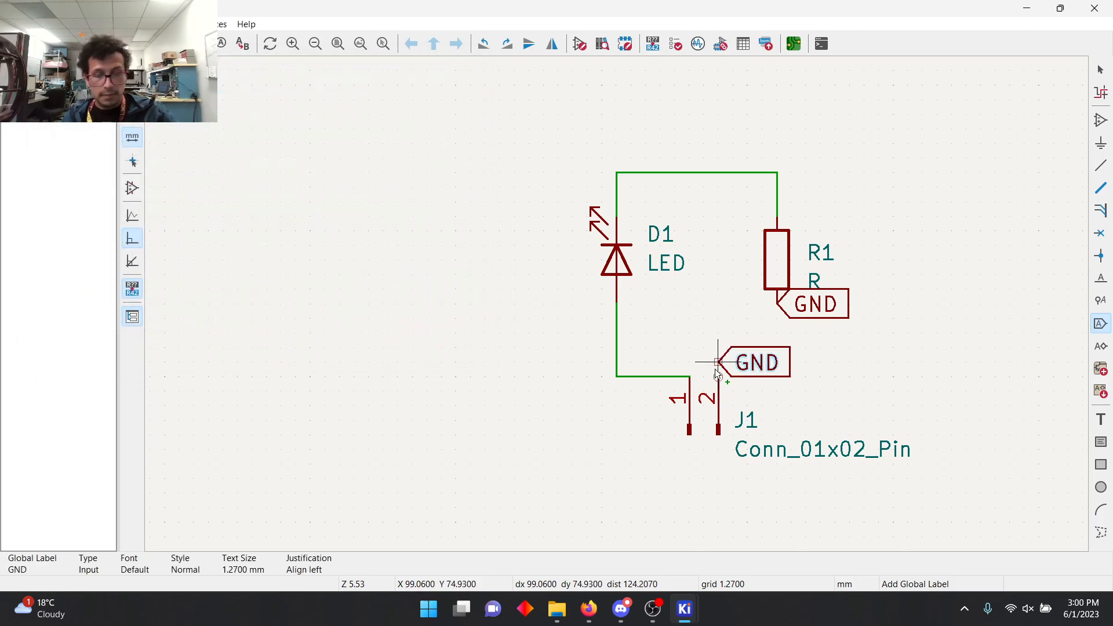
{"action": "left_click", "coordinate": [719, 376]}
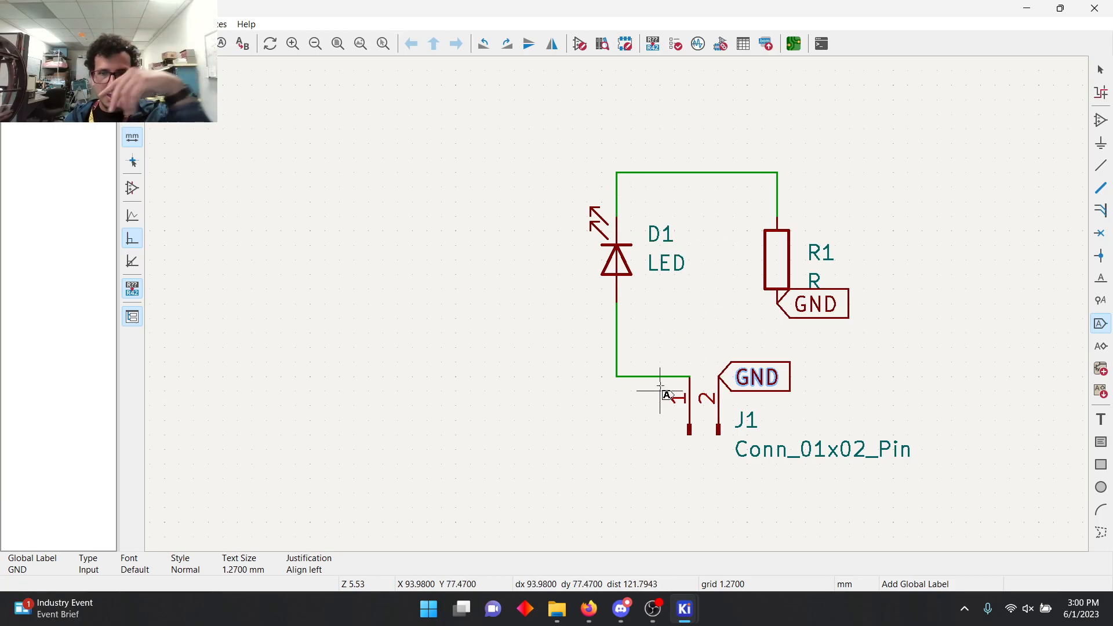
{"action": "scroll", "coordinate": [616, 311], "scroll_direction": "down", "scroll_amount": 8}
{"action": "scroll", "coordinate": [613, 316], "scroll_direction": "up", "scroll_amount": 3}
{"action": "scroll", "coordinate": [613, 317], "scroll_direction": "up", "scroll_amount": 3}
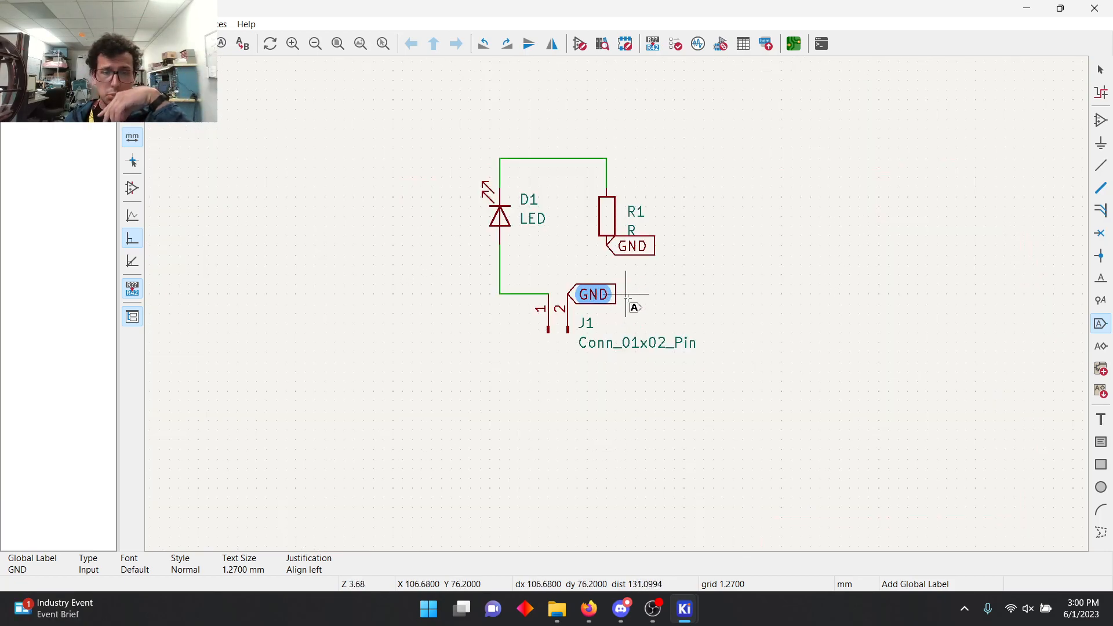
{"action": "scroll", "coordinate": [574, 292], "scroll_direction": "down", "scroll_amount": 1}
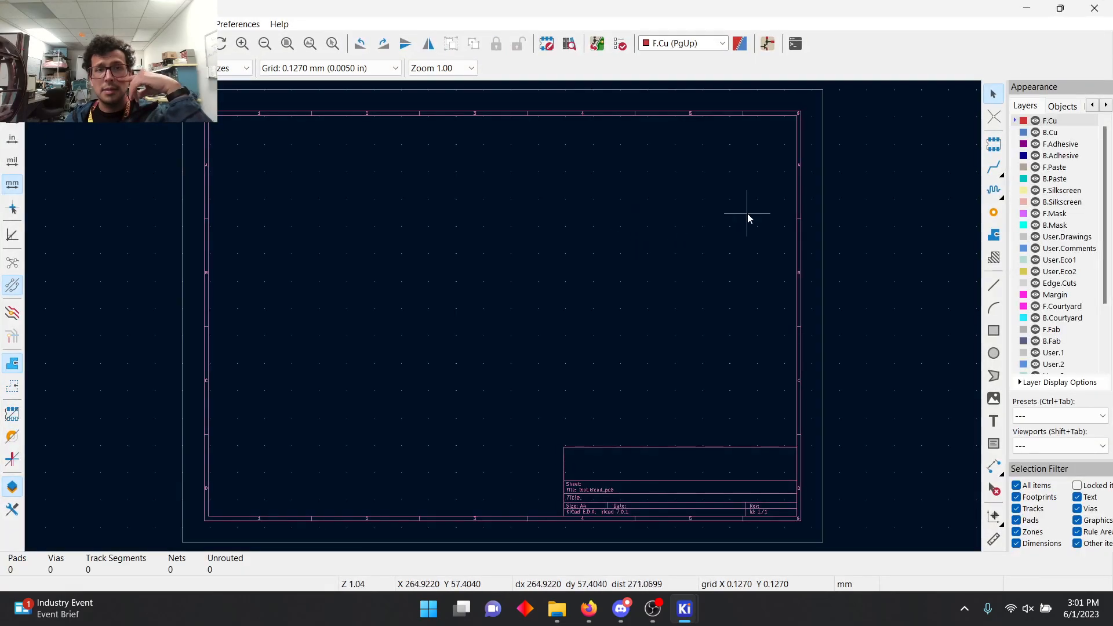
Step: Return from the board editor to the schematic and annotate the symbols, keeping existing annotations and sorting by X position
{"action": "left_click", "coordinate": [1108, 7]}
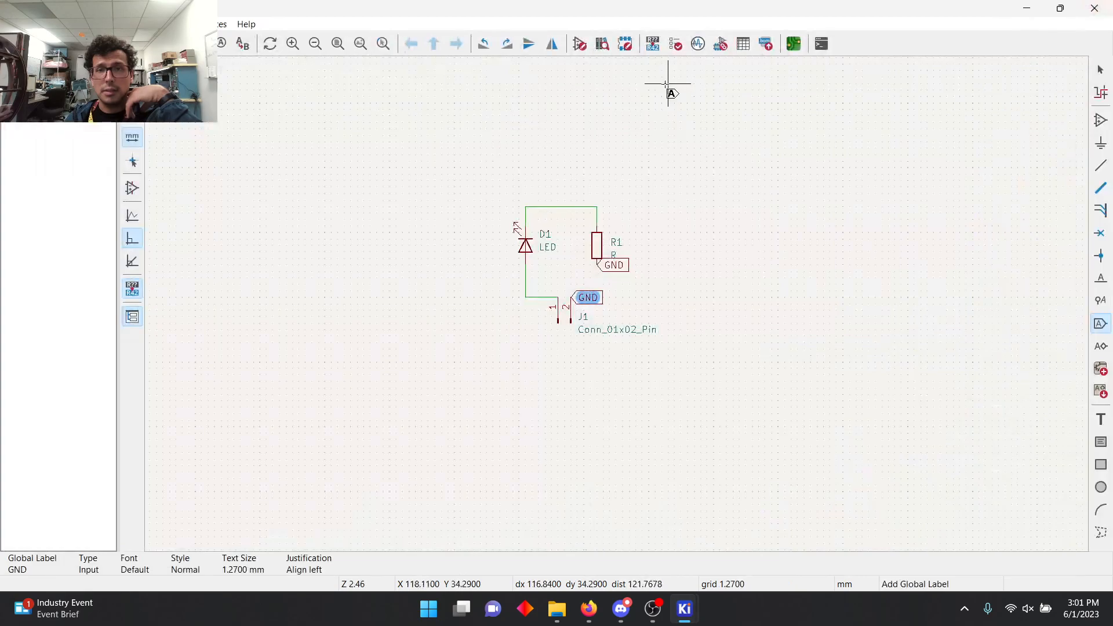
{"action": "left_click", "coordinate": [654, 44]}
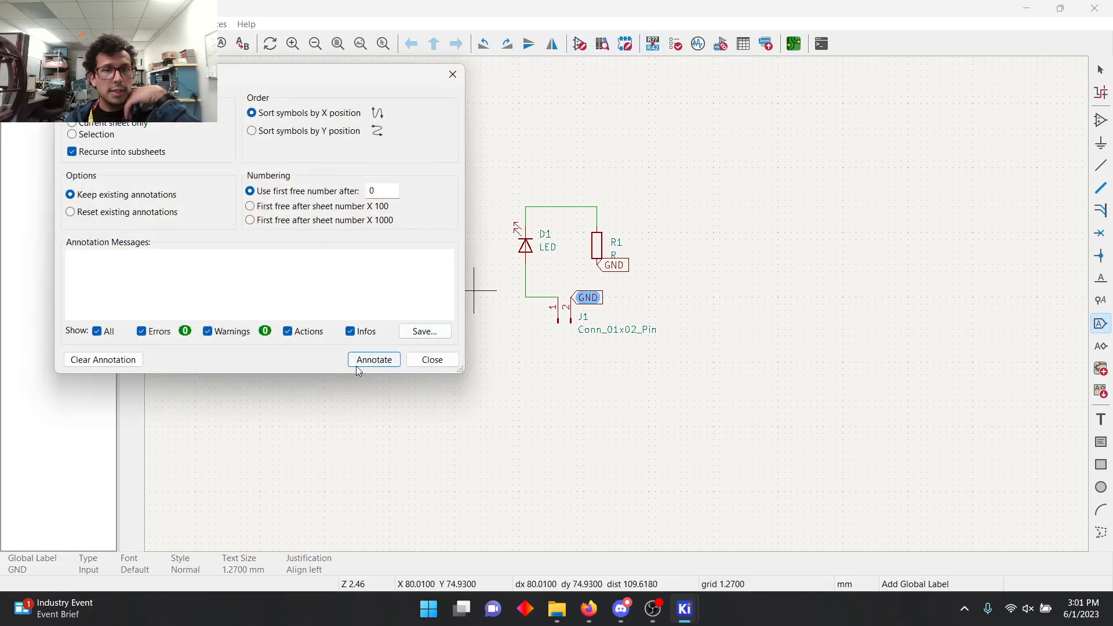
{"action": "left_click", "coordinate": [374, 360]}
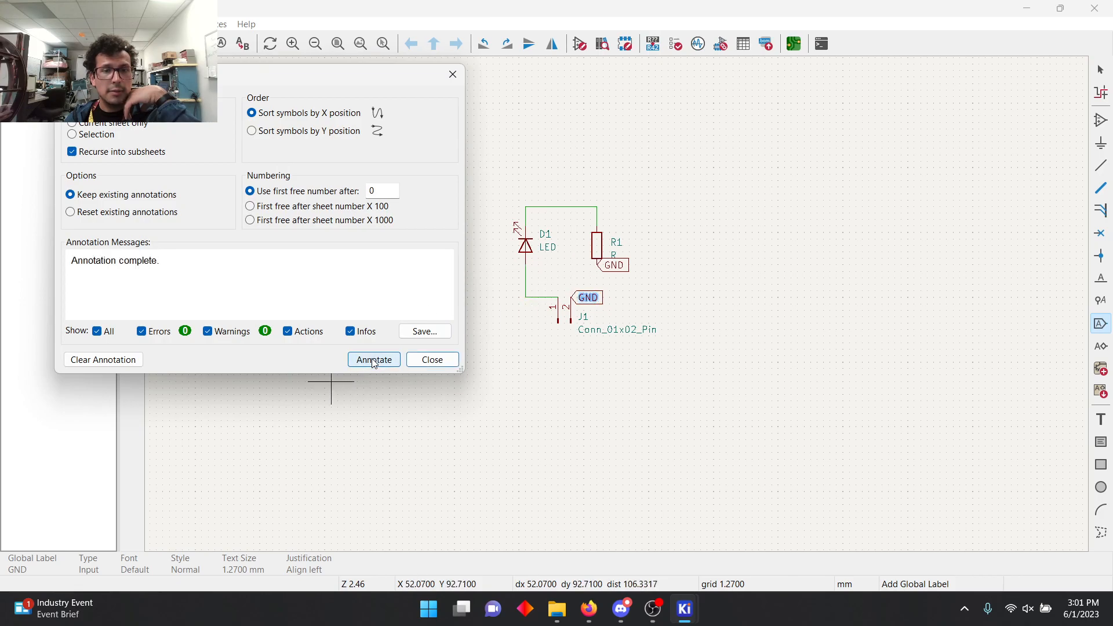
{"action": "left_click", "coordinate": [432, 359]}
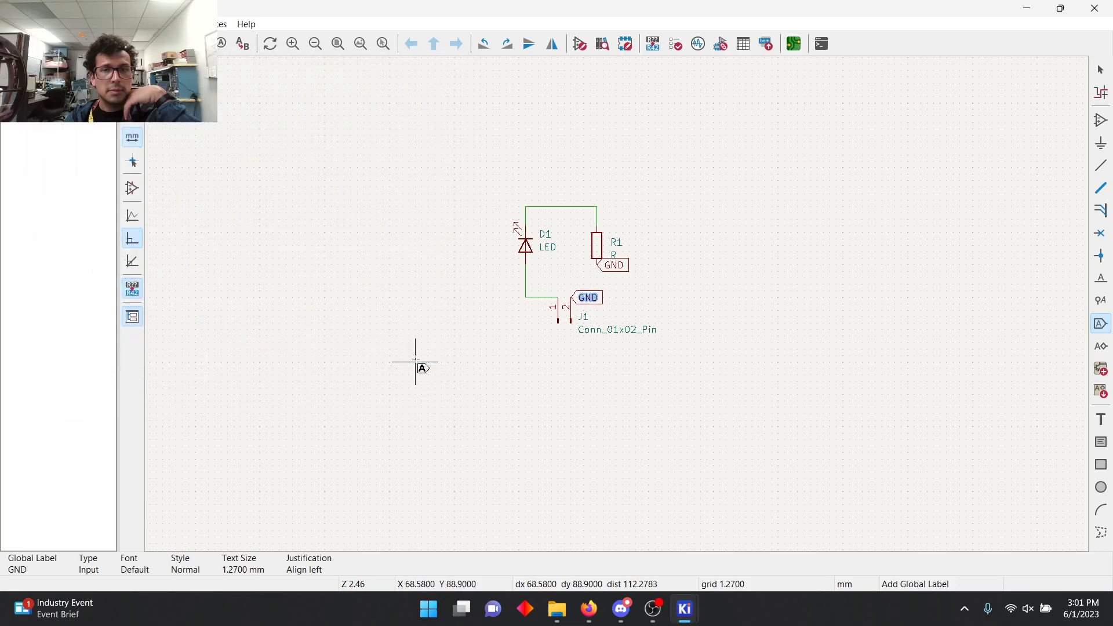
Step: Open the footprint assignment tool and filter the available footprints by the Diode_THT library
{"action": "left_click", "coordinate": [722, 45]}
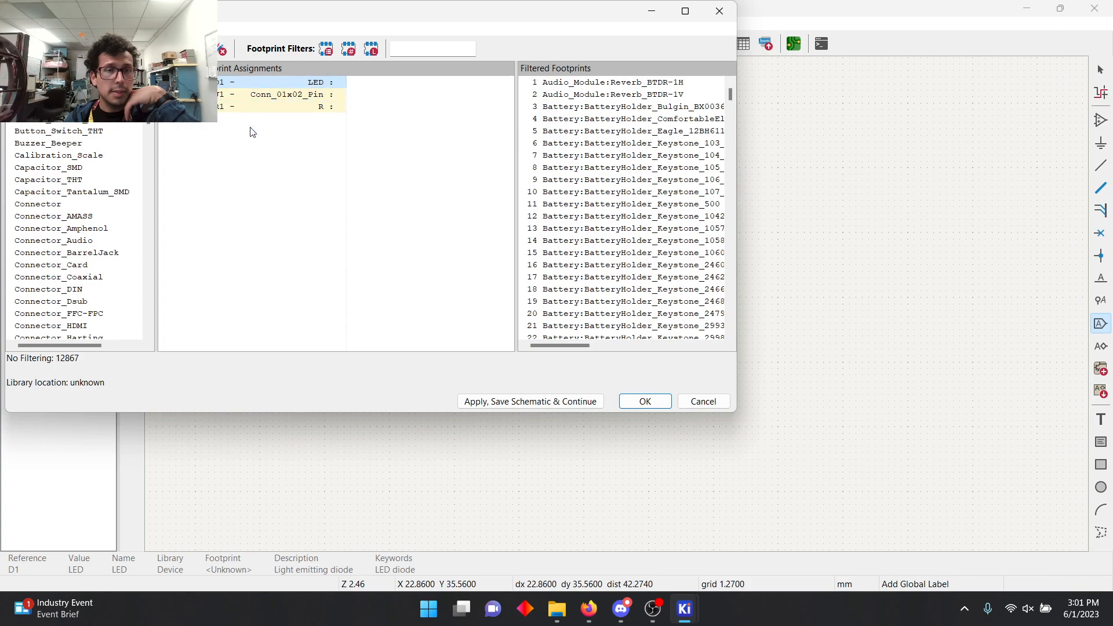
{"action": "scroll", "coordinate": [152, 131], "scroll_direction": "down", "scroll_amount": 3}
{"action": "scroll", "coordinate": [152, 131], "scroll_direction": "up", "scroll_amount": 3}
{"action": "scroll", "coordinate": [152, 131], "scroll_direction": "down", "scroll_amount": 2}
{"action": "left_click_drag", "start_coordinate": [149, 129], "coordinate": [140, 206]}
{"action": "scroll", "coordinate": [140, 206], "scroll_direction": "down", "scroll_amount": 1}
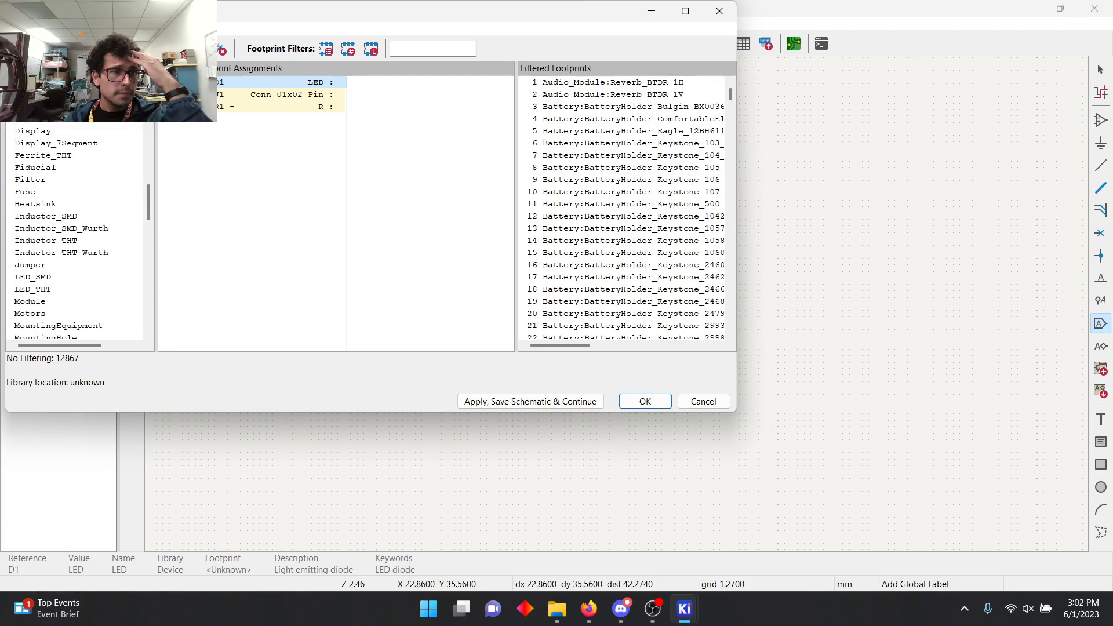
{"action": "left_click", "coordinate": [30, 123]}
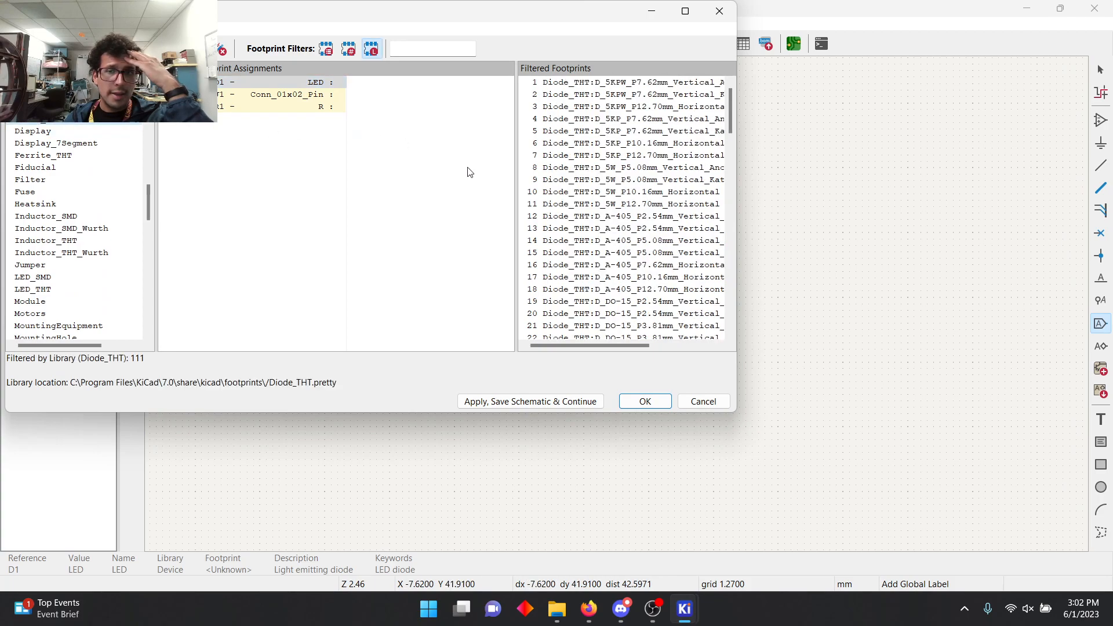
Step: Try filtering the footprints by symbol keywords, pin count and the search text LED
{"action": "scroll", "coordinate": [90, 122], "scroll_direction": "up", "scroll_amount": 12}
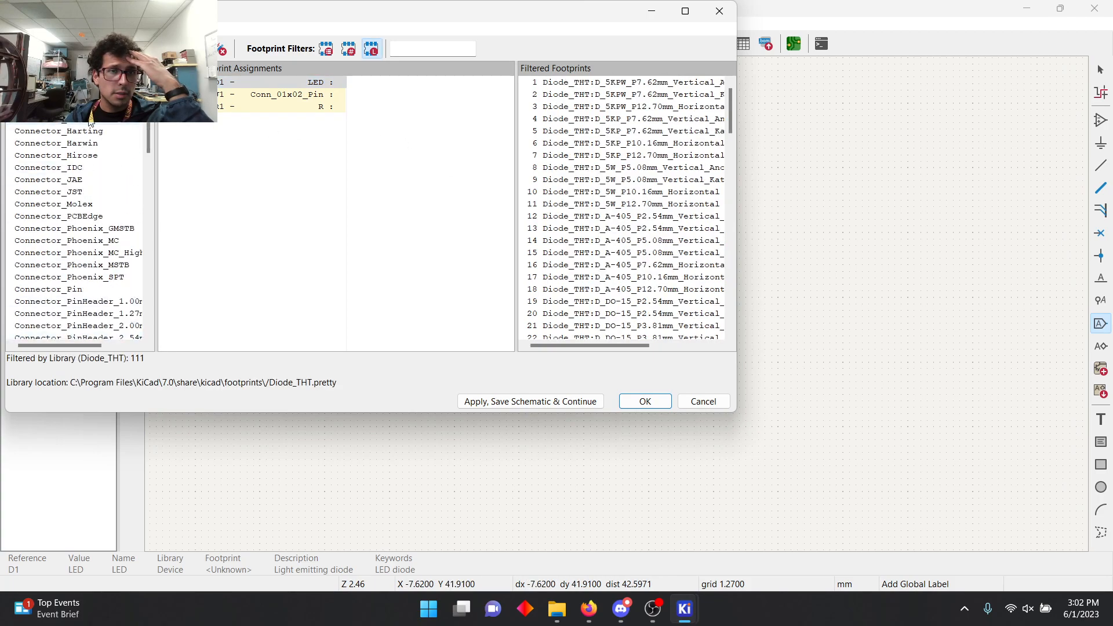
{"action": "left_click", "coordinate": [326, 49]}
{"action": "left_click", "coordinate": [409, 48]}
{"action": "type", "text": "LED"}
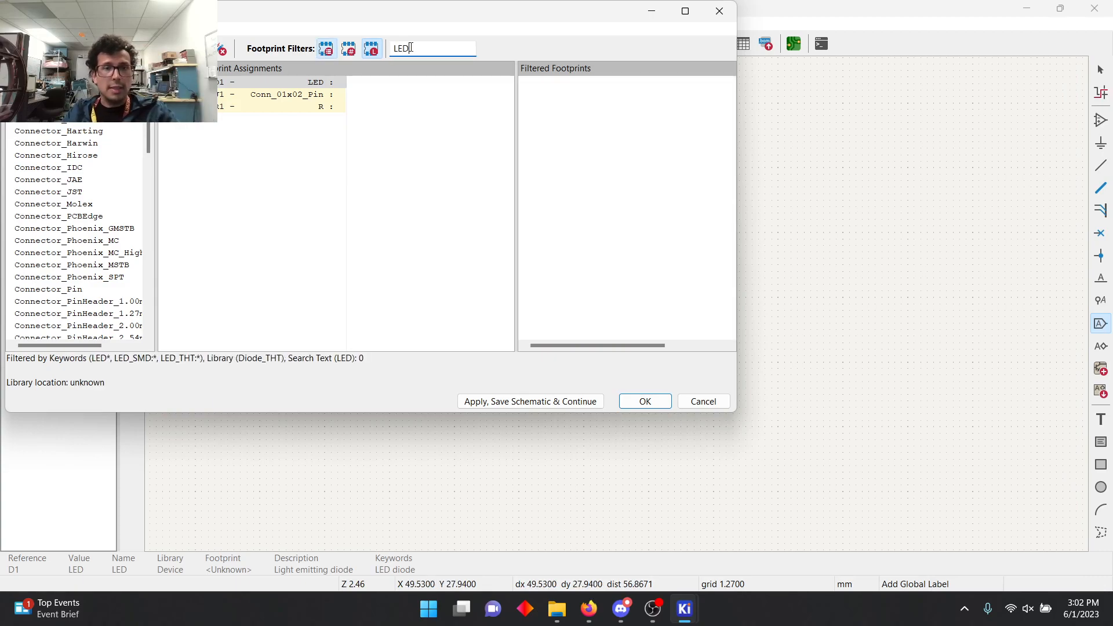
{"action": "left_click", "coordinate": [348, 51]}
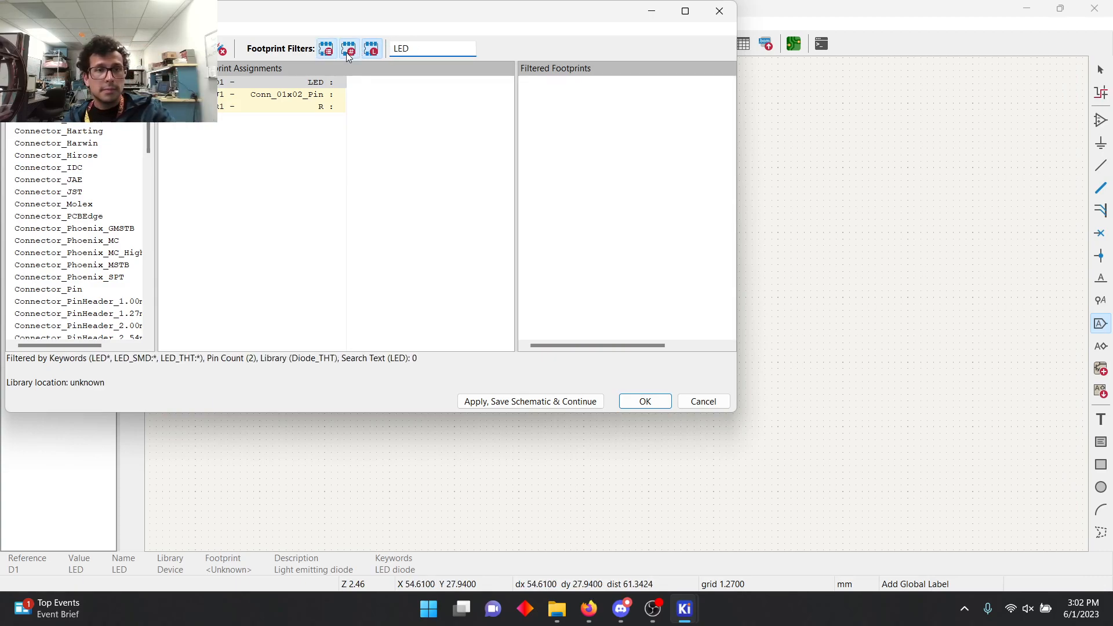
{"action": "left_click", "coordinate": [326, 51]}
{"action": "left_click", "coordinate": [348, 51]}
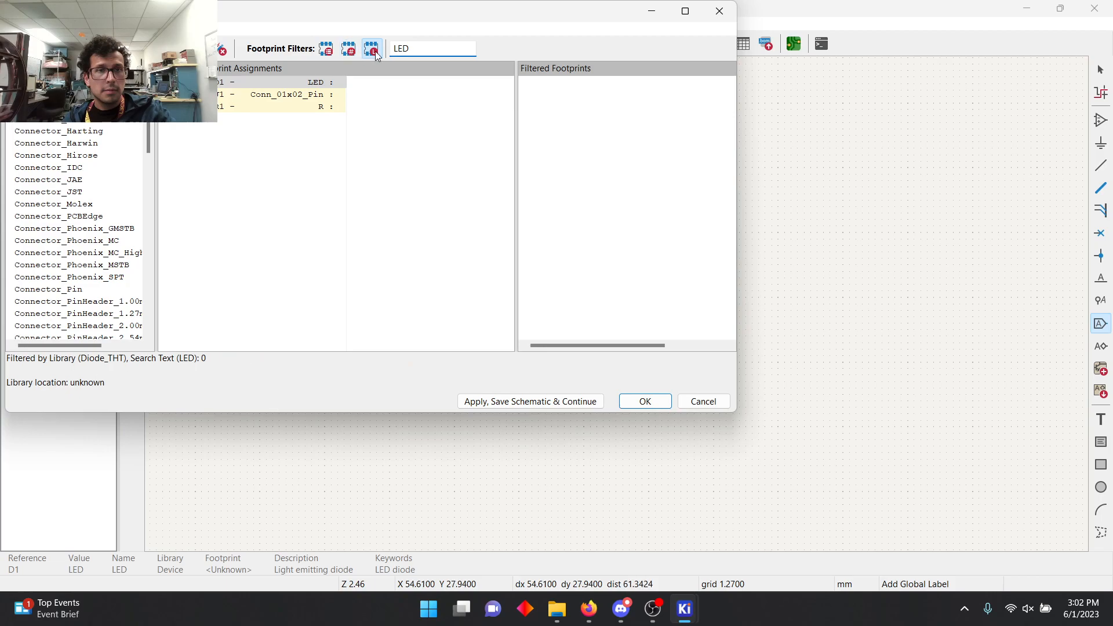
Step: Disable the library filter and look through the footprints matching LED across all libraries
{"action": "left_click", "coordinate": [374, 51]}
{"action": "scroll", "coordinate": [698, 167], "scroll_direction": "down", "scroll_amount": 2}
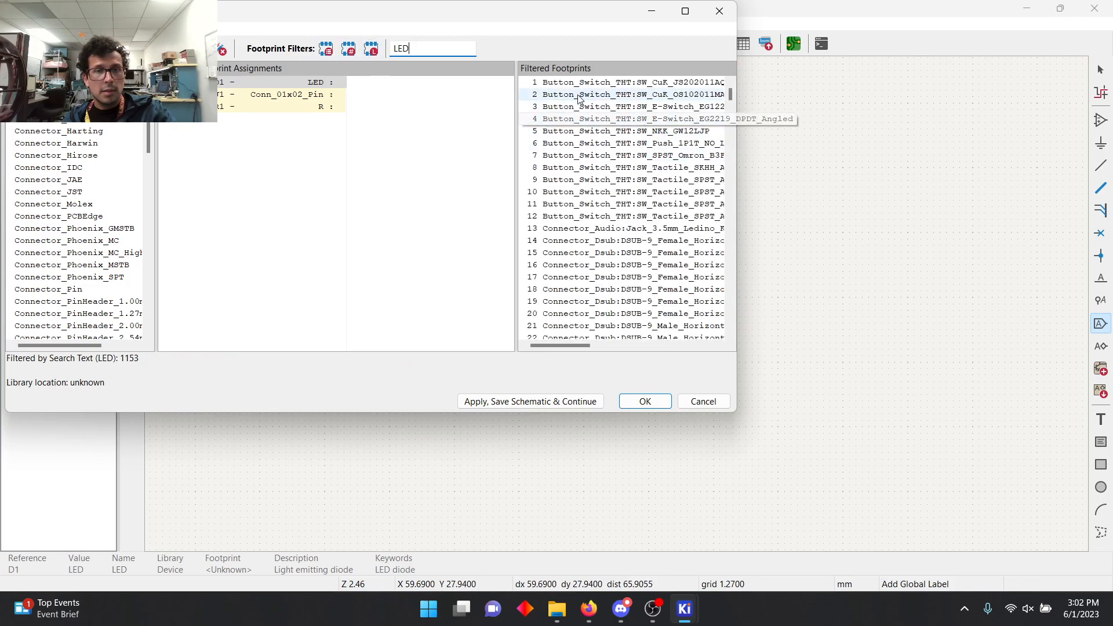
{"action": "scroll", "coordinate": [698, 167], "scroll_direction": "down", "scroll_amount": 8}
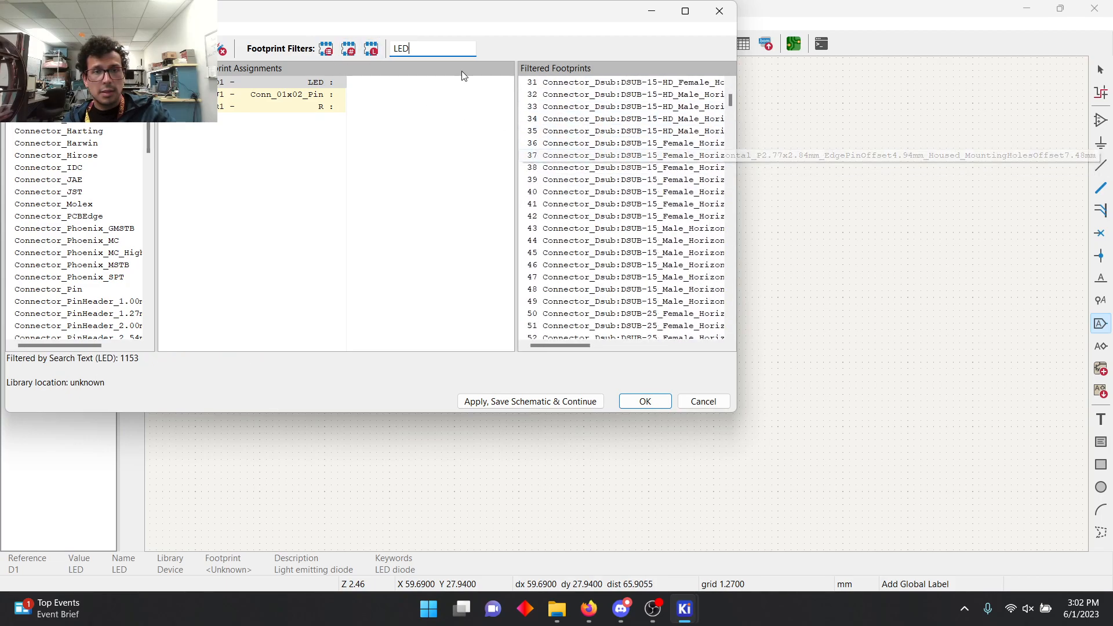
{"action": "scroll", "coordinate": [667, 172], "scroll_direction": "down", "scroll_amount": 20}
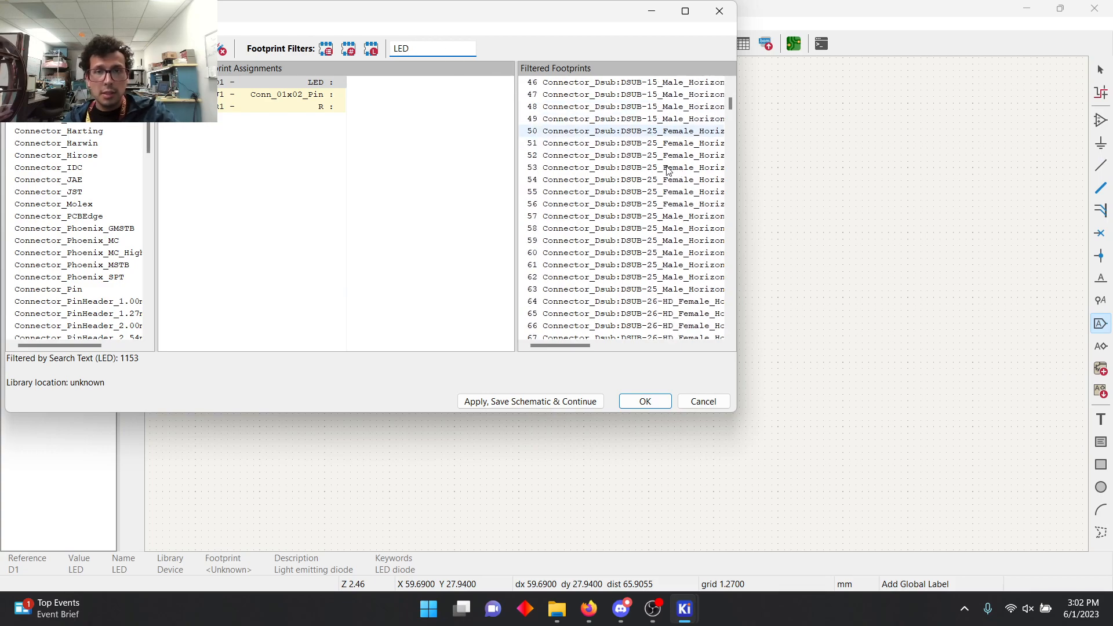
{"action": "scroll", "coordinate": [746, 142], "scroll_direction": "down", "scroll_amount": 1}
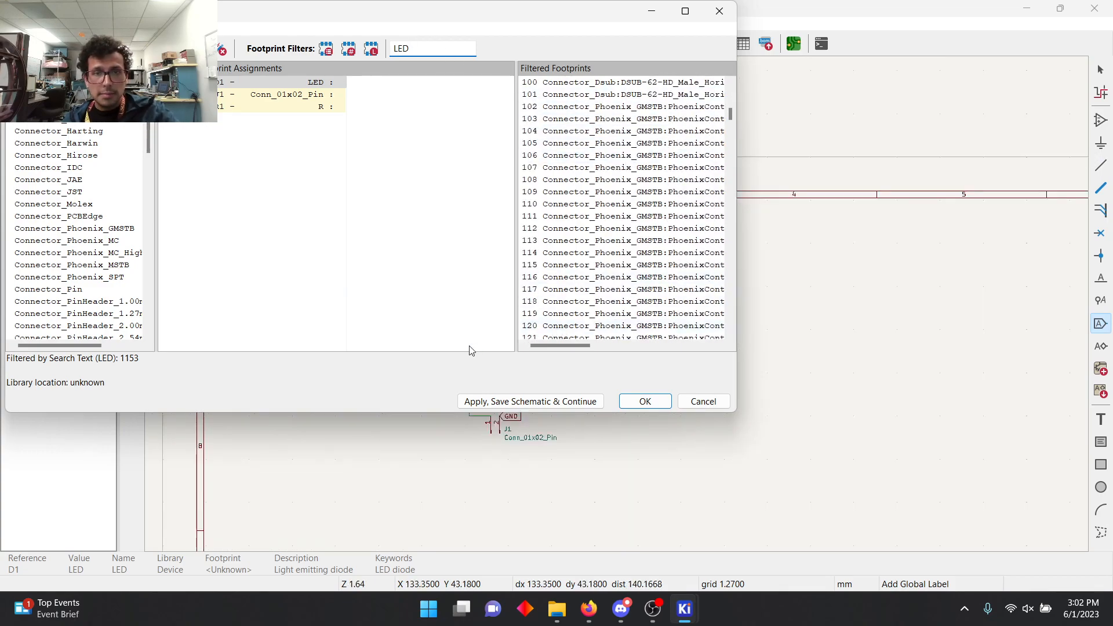
Step: Re-enable the library filter and clear the footprint search text
{"action": "left_click", "coordinate": [371, 50]}
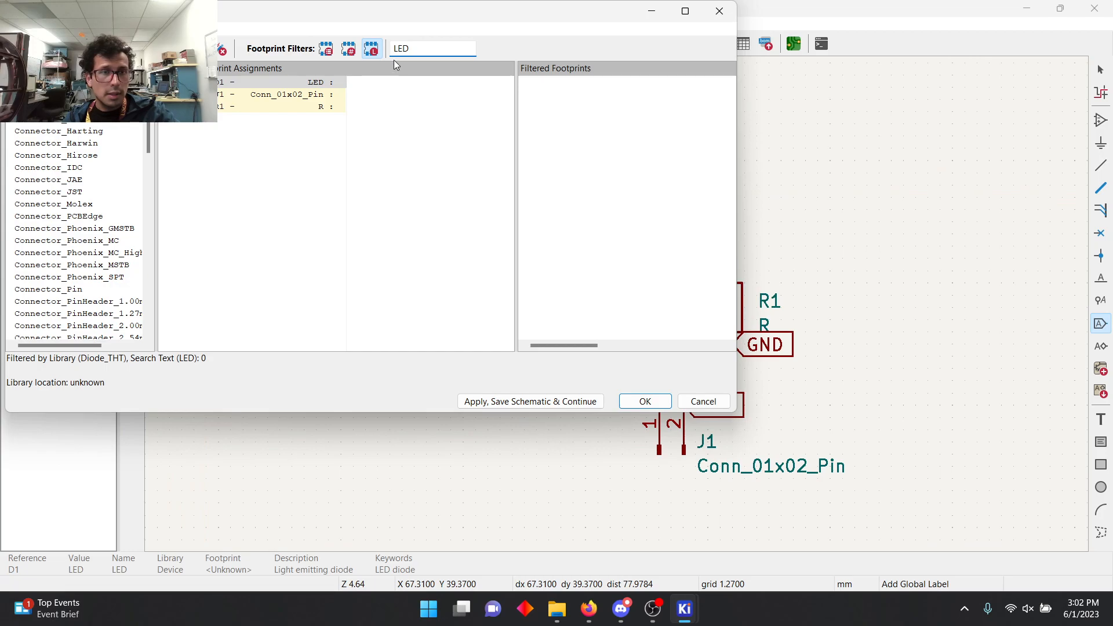
{"action": "left_click_drag", "start_coordinate": [423, 46], "coordinate": [392, 47]}
{"action": "key", "text": "BackSpace"}
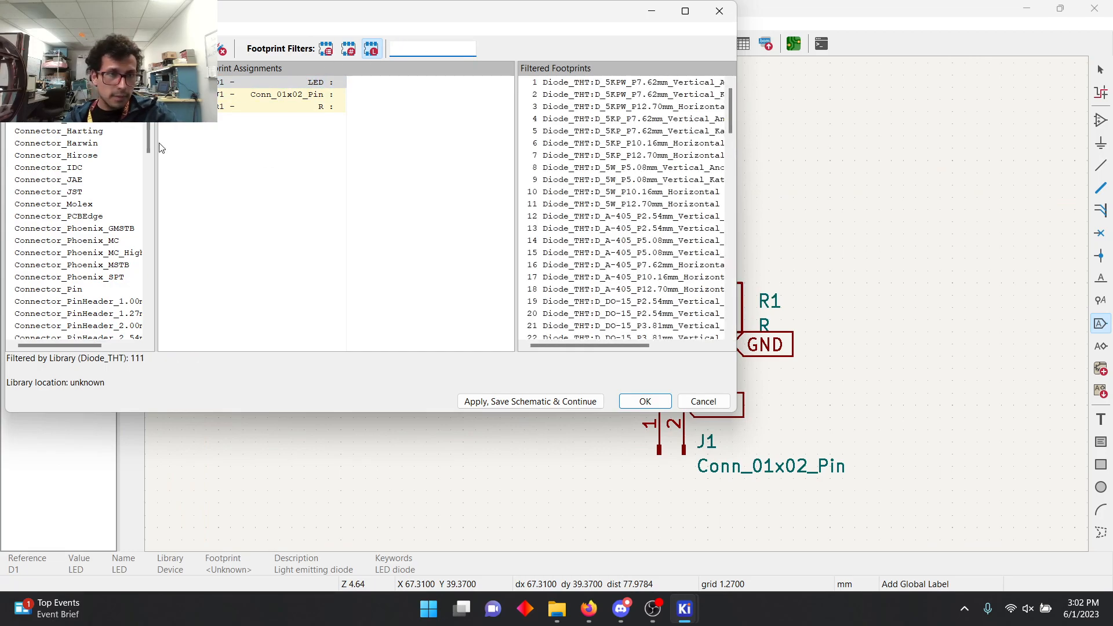
Step: Filter the footprints by the Symbol library and look through its entries
{"action": "left_click_drag", "start_coordinate": [149, 143], "coordinate": [147, 316]}
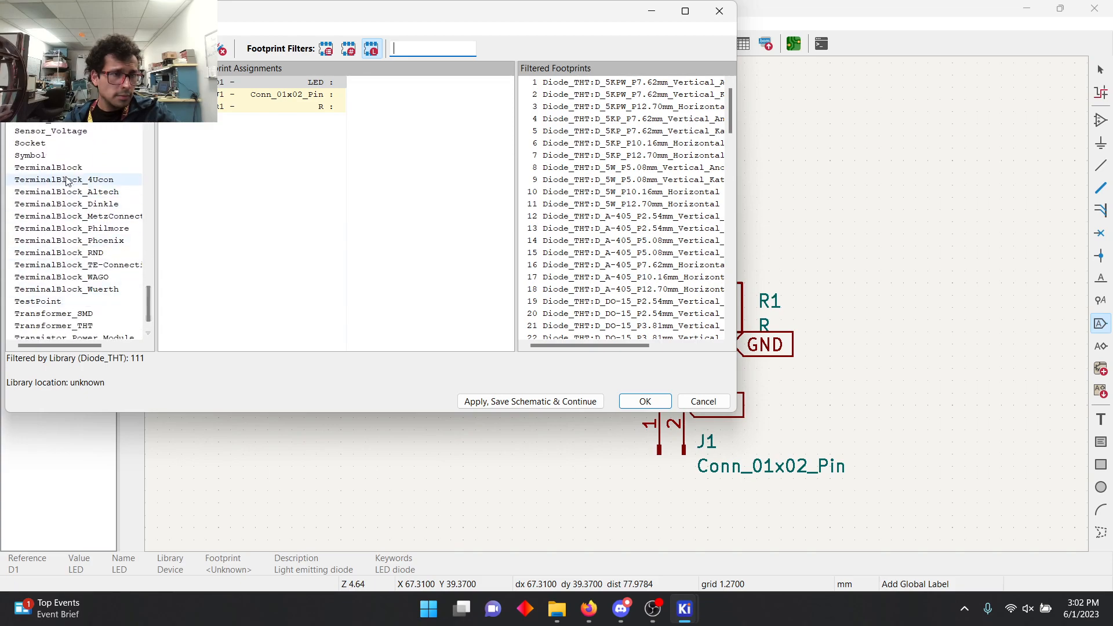
{"action": "left_click", "coordinate": [48, 156]}
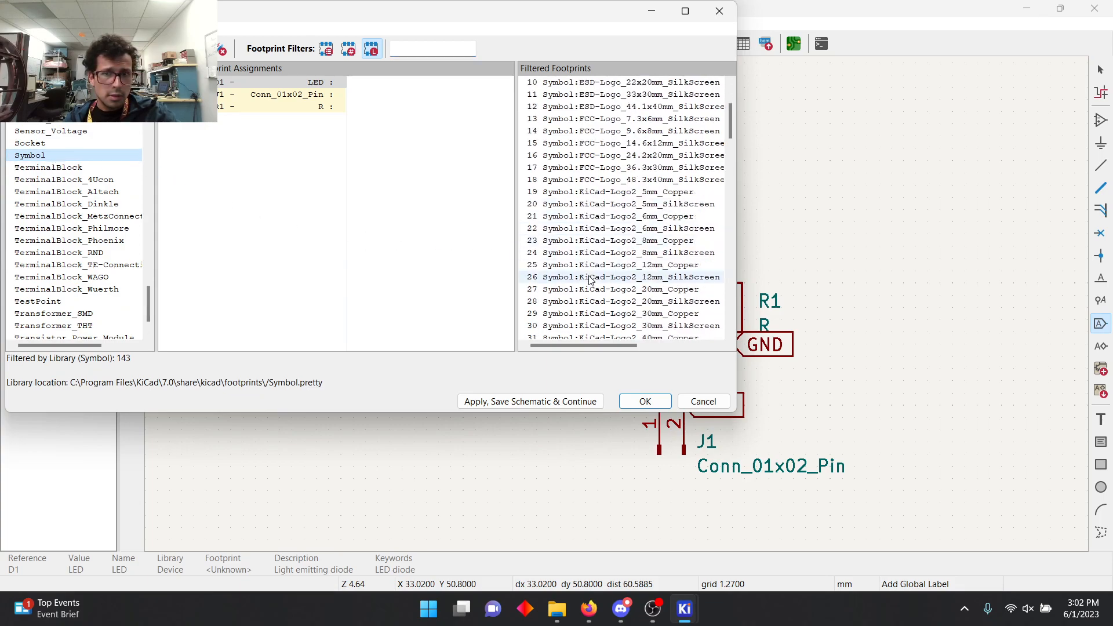
{"action": "scroll", "coordinate": [58, 244], "scroll_direction": "down", "scroll_amount": 1}
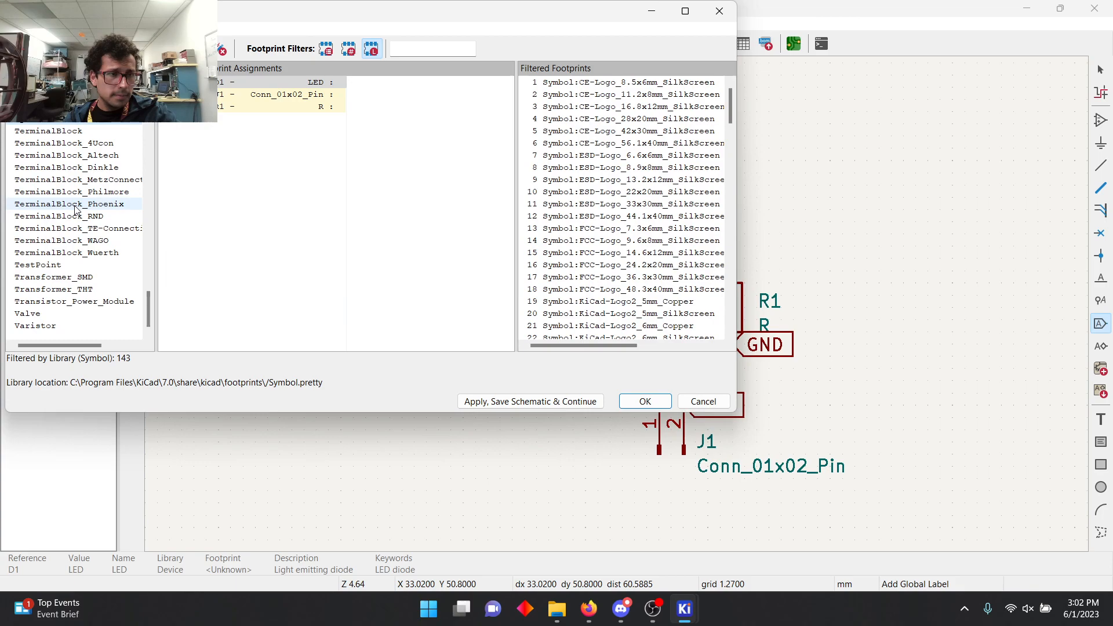
Step: Filter the footprints by the LED_THT library
{"action": "scroll", "coordinate": [35, 267], "scroll_direction": "up", "scroll_amount": 10}
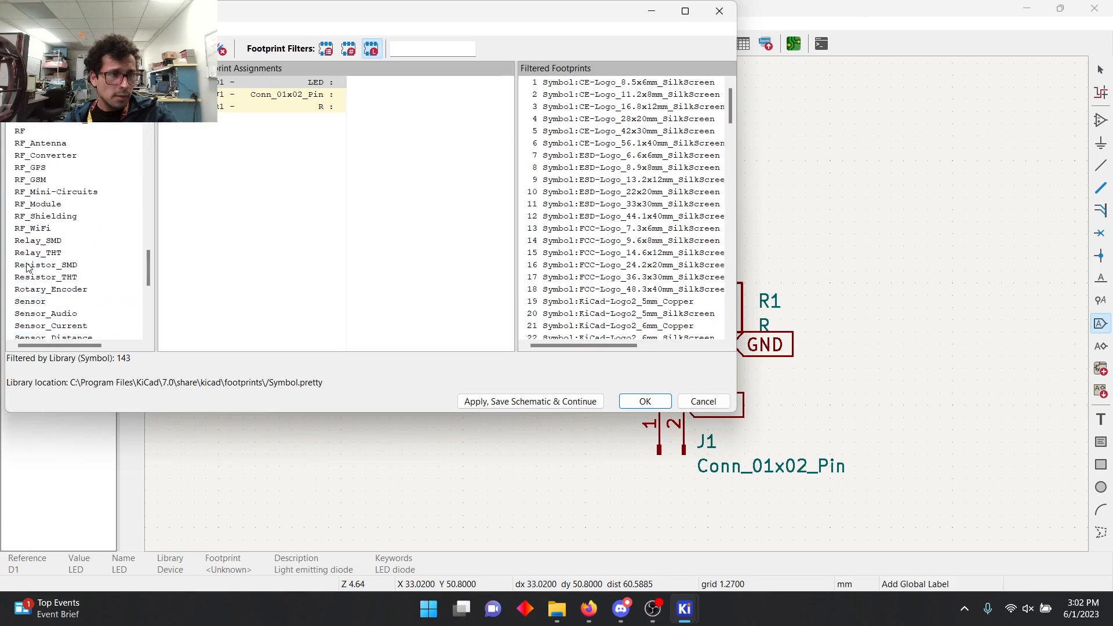
{"action": "scroll", "coordinate": [26, 240], "scroll_direction": "up", "scroll_amount": 6}
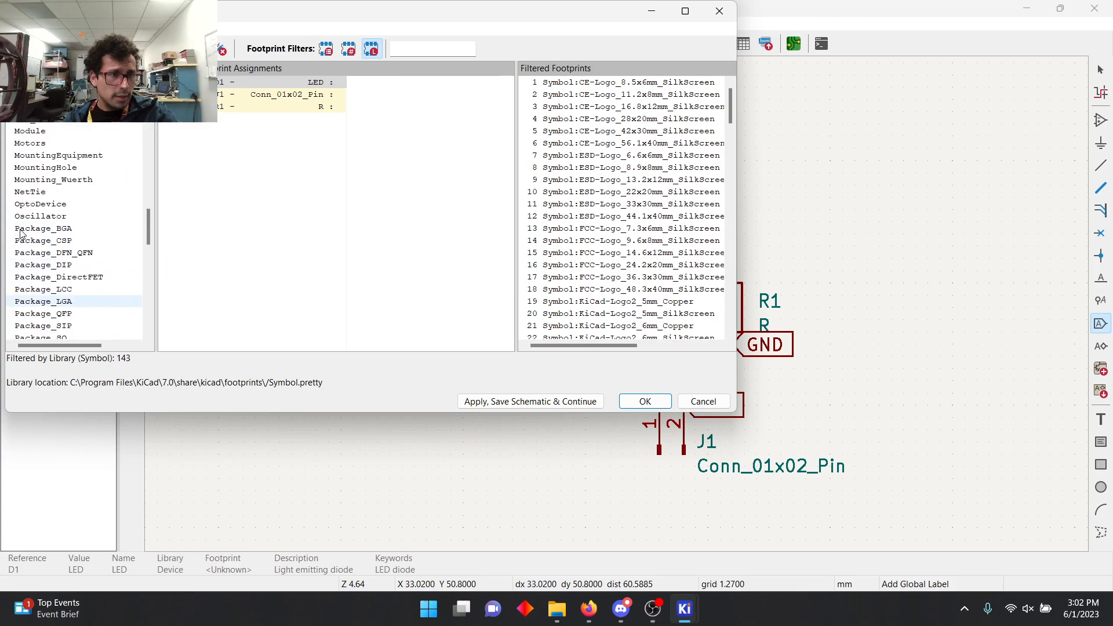
{"action": "scroll", "coordinate": [34, 227], "scroll_direction": "up", "scroll_amount": 1}
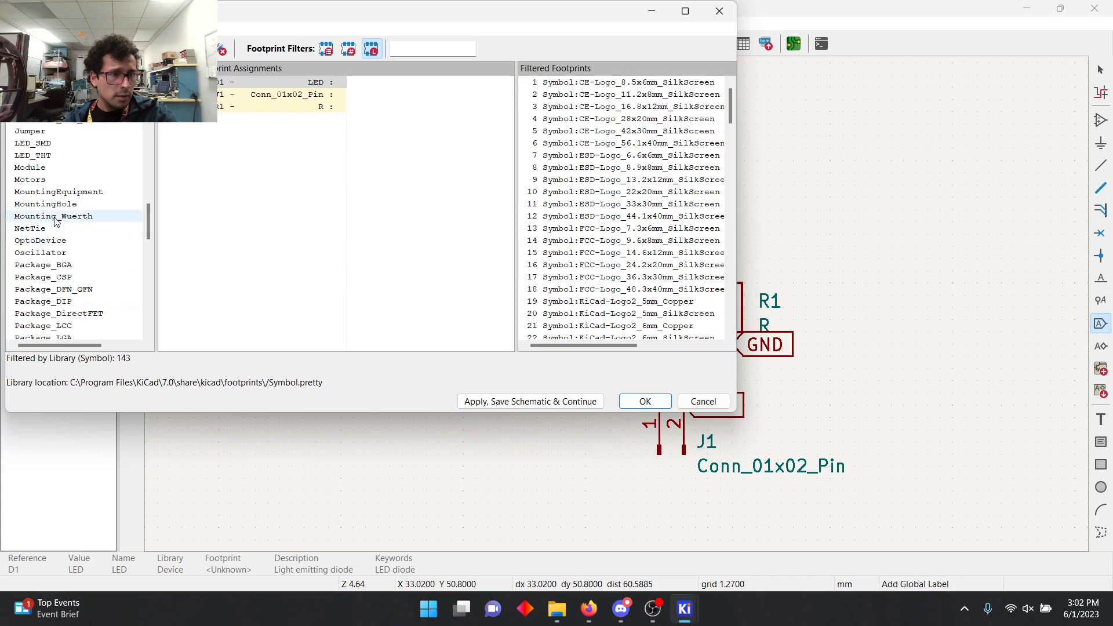
{"action": "scroll", "coordinate": [53, 191], "scroll_direction": "up", "scroll_amount": 1}
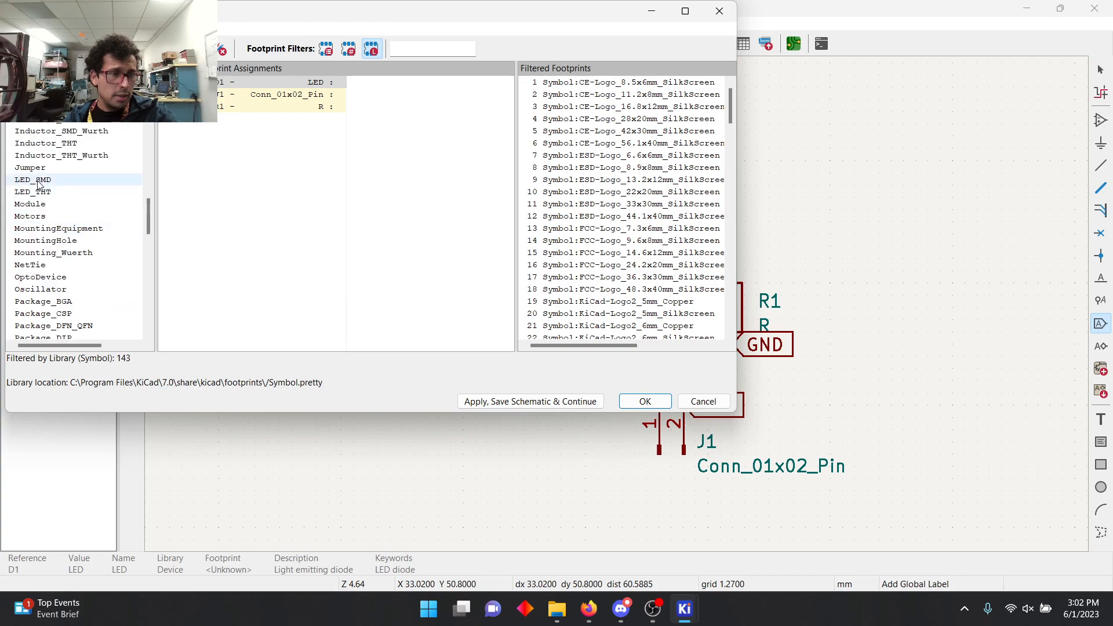
{"action": "left_click", "coordinate": [34, 180]}
{"action": "left_click", "coordinate": [37, 193]}
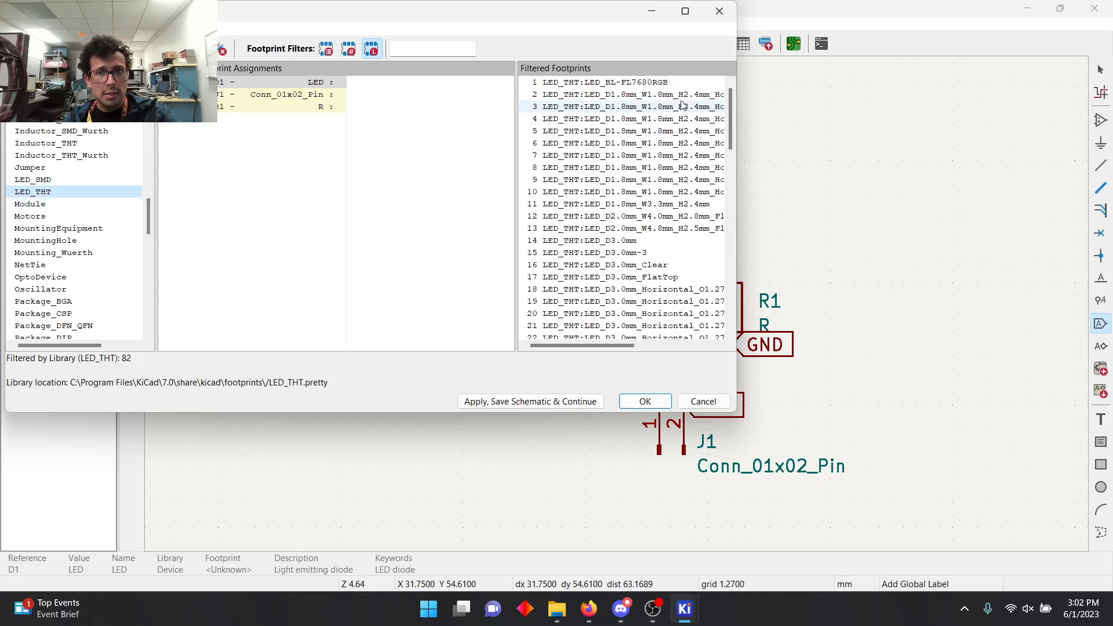
Step: Preview the LED_D3.0mm_Horizontal_O1.27mm_Z10.0mm footprint from the LED_THT library
{"action": "scroll", "coordinate": [625, 234], "scroll_direction": "down", "scroll_amount": 5}
{"action": "scroll", "coordinate": [625, 235], "scroll_direction": "down", "scroll_amount": 3}
{"action": "scroll", "coordinate": [625, 232], "scroll_direction": "up", "scroll_amount": 3}
{"action": "left_click", "coordinate": [626, 167]}
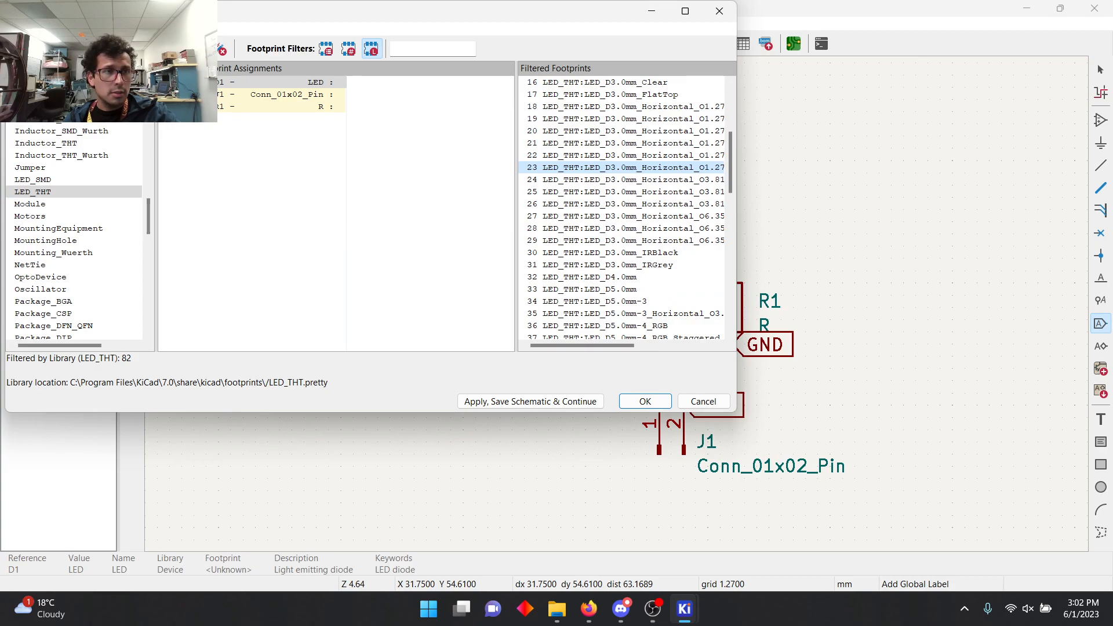
{"action": "left_click", "coordinate": [70, 48]}
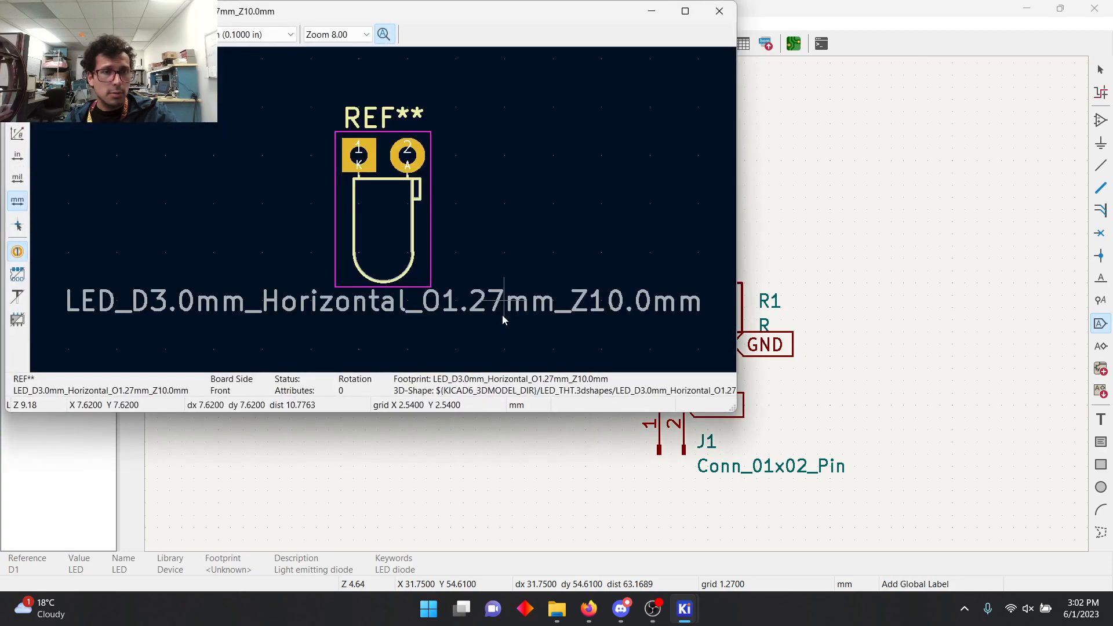
{"action": "left_click", "coordinate": [718, 15]}
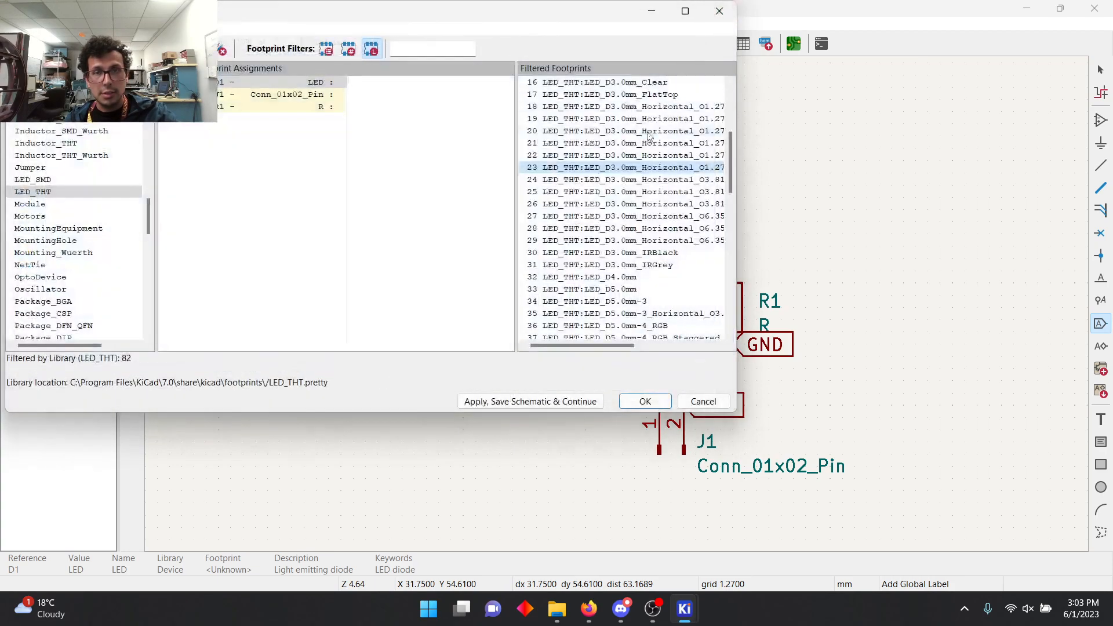
Step: Preview the LED_D3.0mm_FlatTop footprint and close its view
{"action": "left_click", "coordinate": [637, 277]}
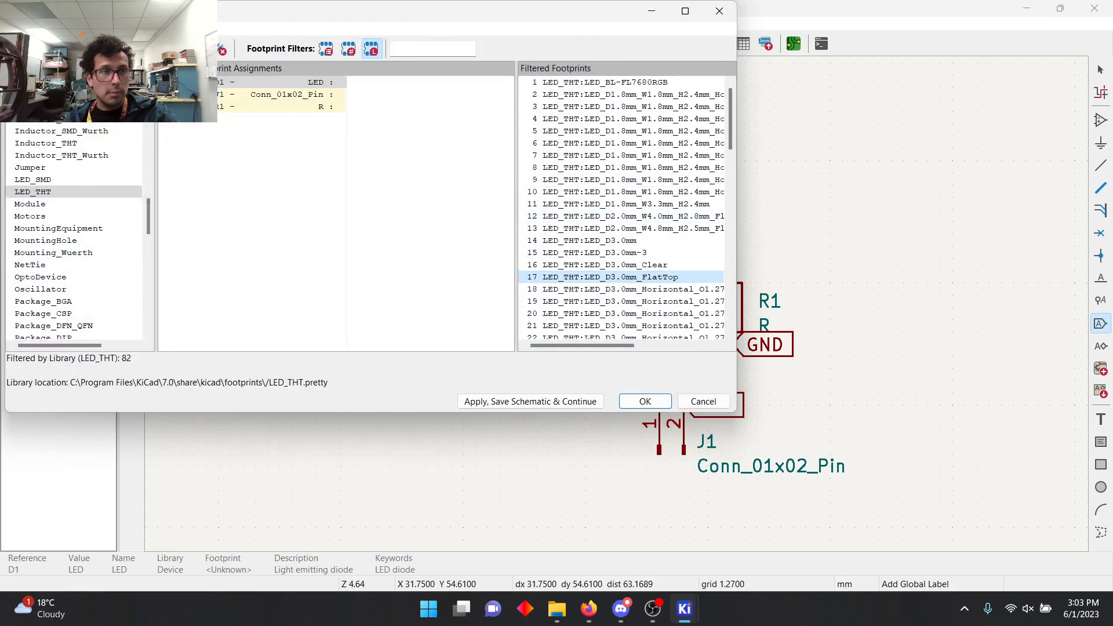
{"action": "left_click", "coordinate": [73, 49]}
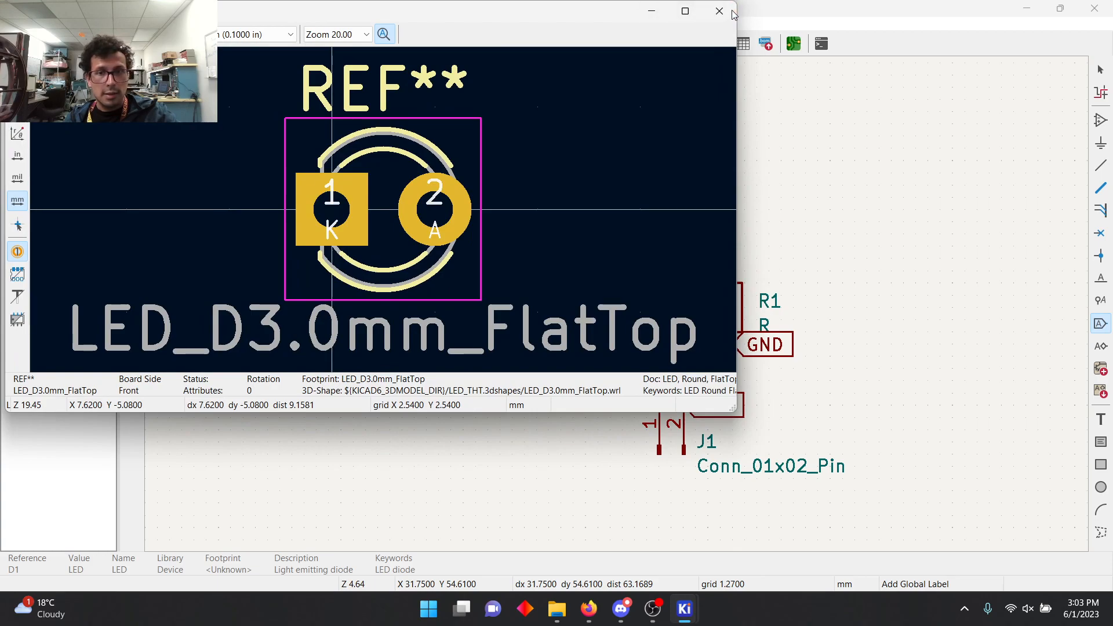
{"action": "left_click", "coordinate": [718, 11]}
Step: Preview the LED_D5.0mm footprint and assign it to the LED D1
{"action": "scroll", "coordinate": [647, 266], "scroll_direction": "down", "scroll_amount": 8}
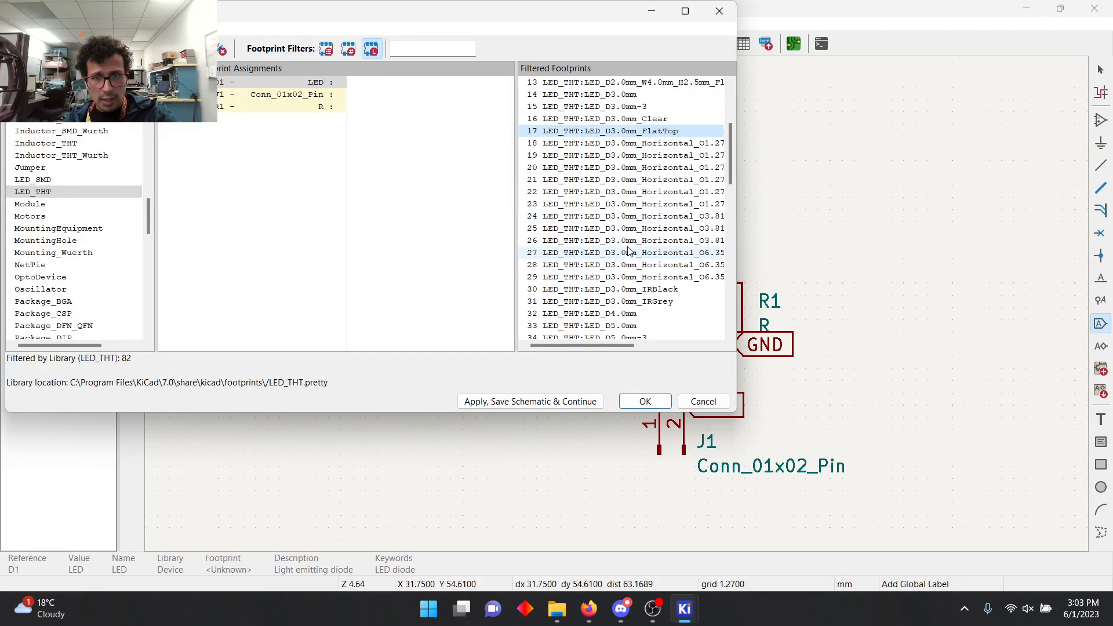
{"action": "left_click", "coordinate": [588, 179]}
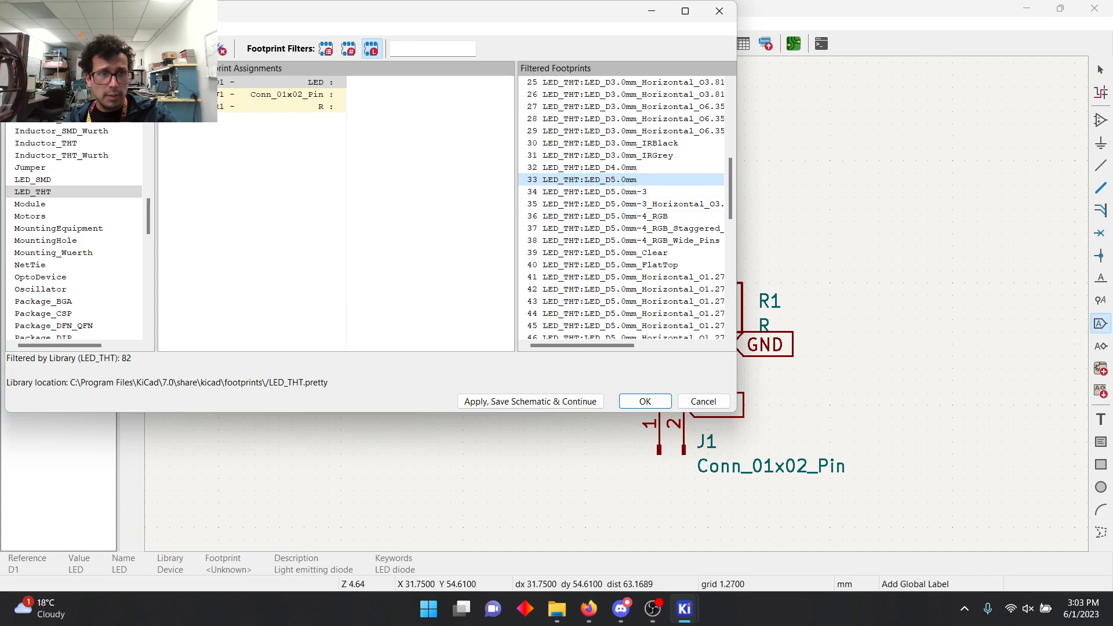
{"action": "left_click", "coordinate": [64, 49]}
{"action": "left_click", "coordinate": [719, 10]}
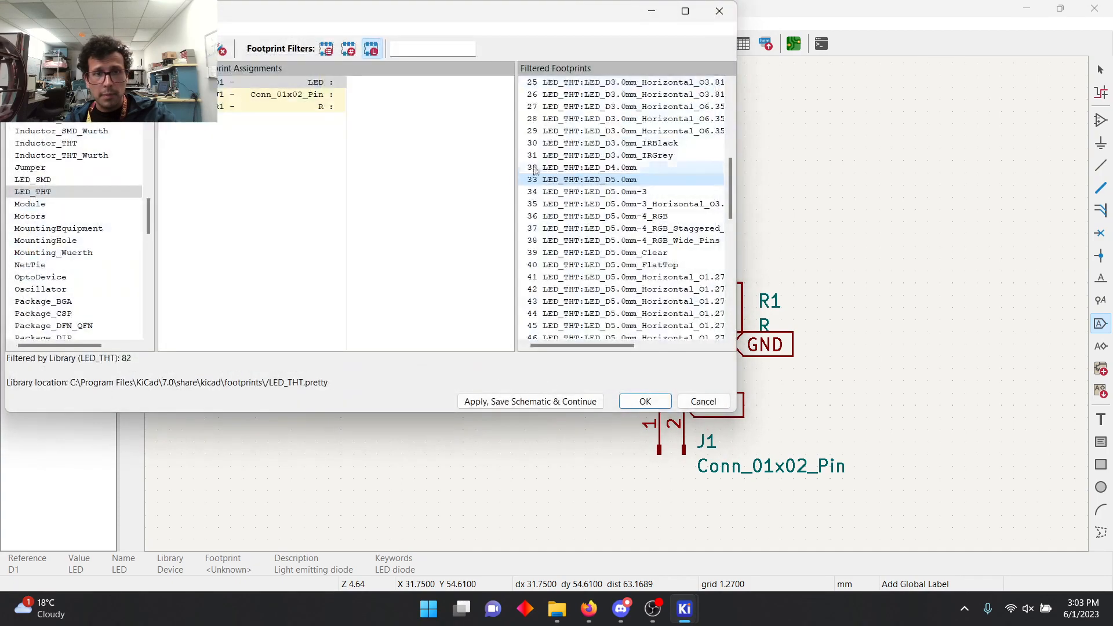
{"action": "double_click", "coordinate": [620, 181]}
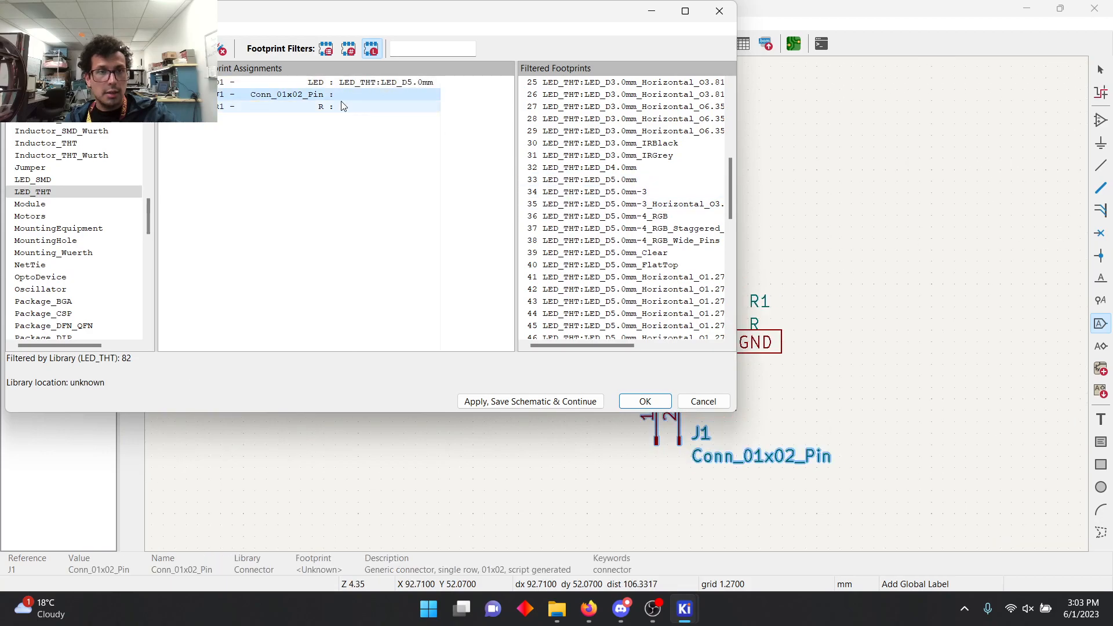
Step: Filter the footprints by the Connector_Pin library for the two-pin connector J1
{"action": "scroll", "coordinate": [95, 237], "scroll_direction": "down", "scroll_amount": 8}
{"action": "scroll", "coordinate": [94, 226], "scroll_direction": "up", "scroll_amount": 4}
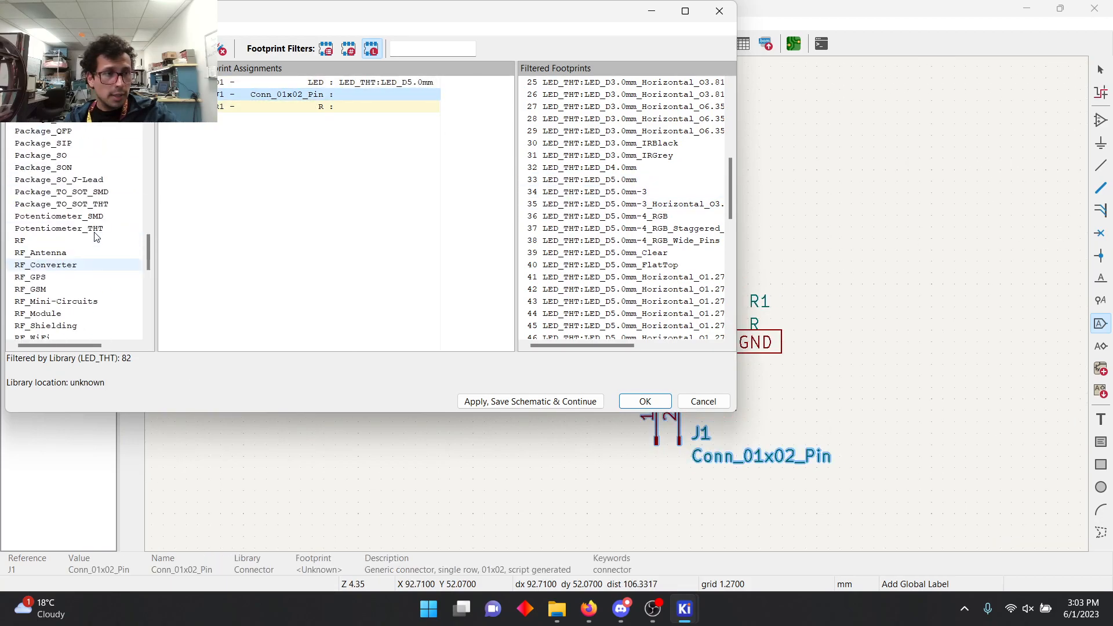
{"action": "scroll", "coordinate": [87, 220], "scroll_direction": "up", "scroll_amount": 15}
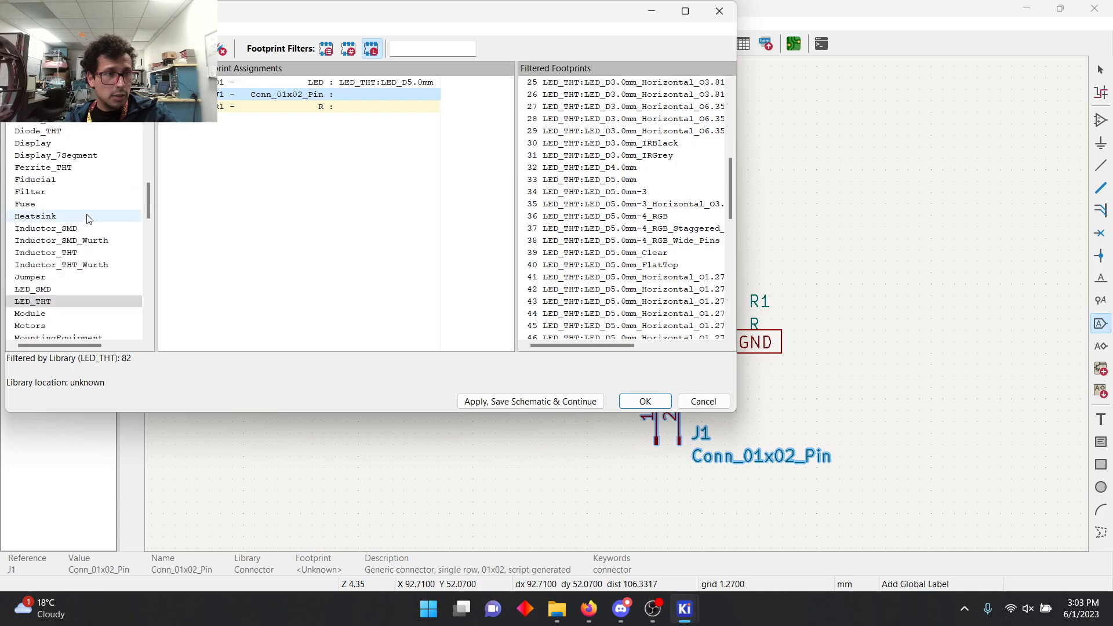
{"action": "scroll", "coordinate": [71, 179], "scroll_direction": "up", "scroll_amount": 1}
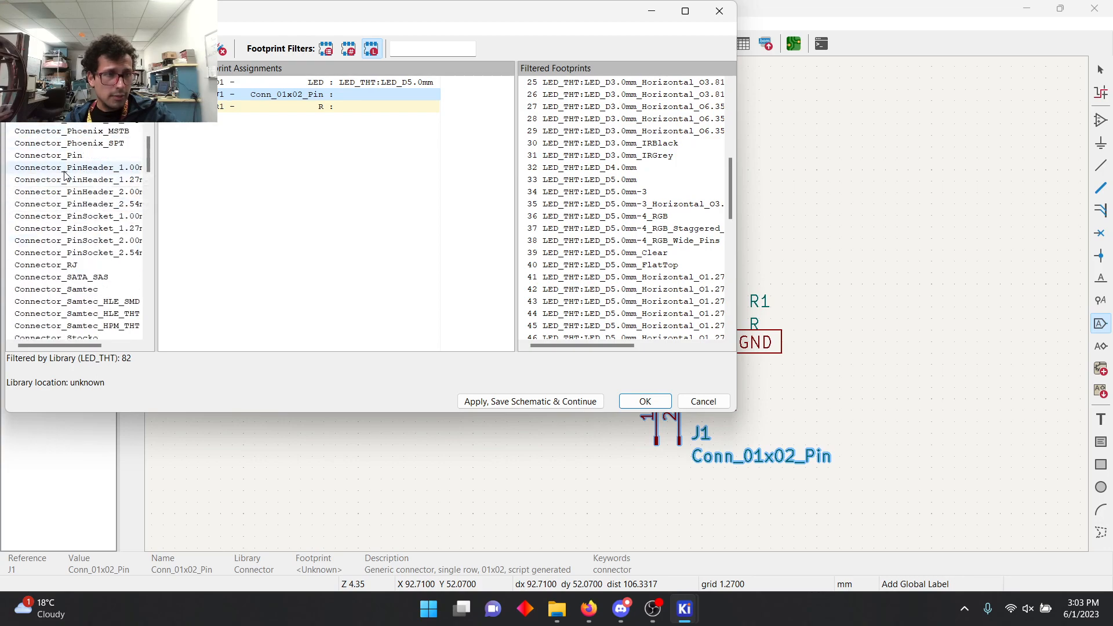
{"action": "left_click", "coordinate": [69, 168]}
{"action": "left_click", "coordinate": [72, 157]}
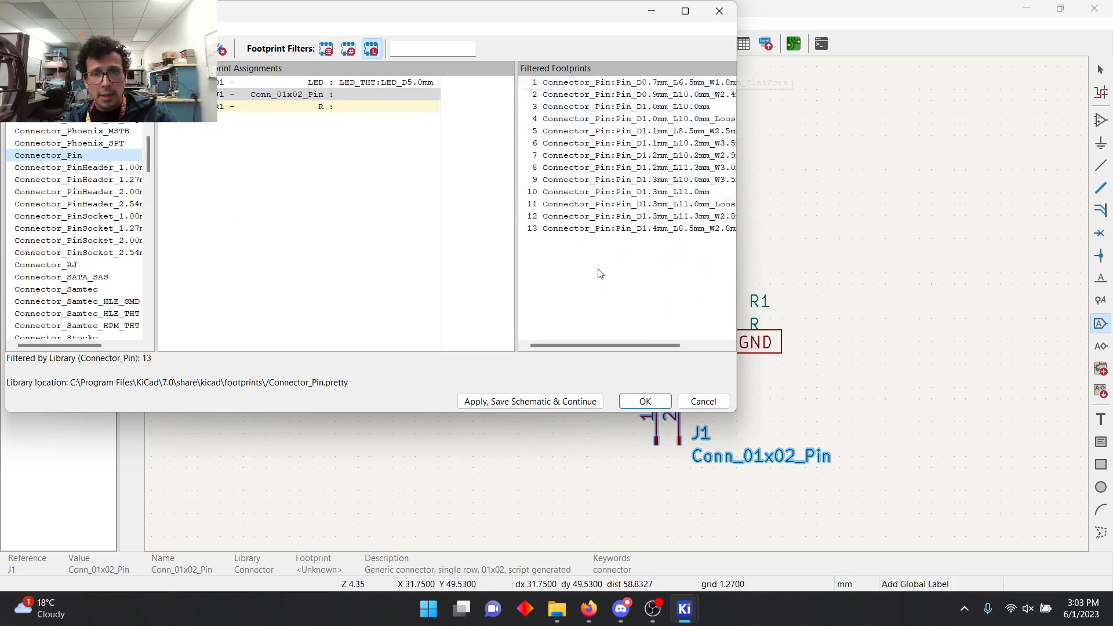
Step: Preview the Pin_D0.7mm_L6.5mm_W1.8mm_FlatFork and Pin_D1.0mm_L10.0mm_LooseFit footprints
{"action": "mouse_move", "coordinate": [603, 347]}
{"action": "left_mouse_down"}
{"action": "mouse_move", "coordinate": [631, 346]}
{"action": "mouse_move", "coordinate": [599, 341]}
{"action": "left_mouse_up"}
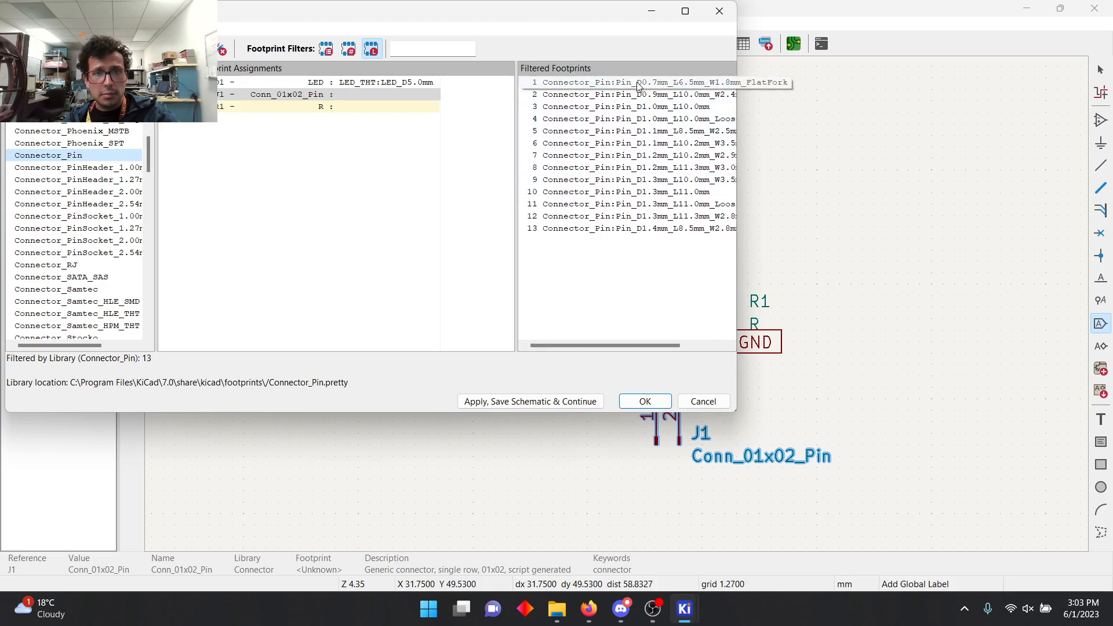
{"action": "left_click", "coordinate": [609, 88]}
{"action": "left_click", "coordinate": [72, 49]}
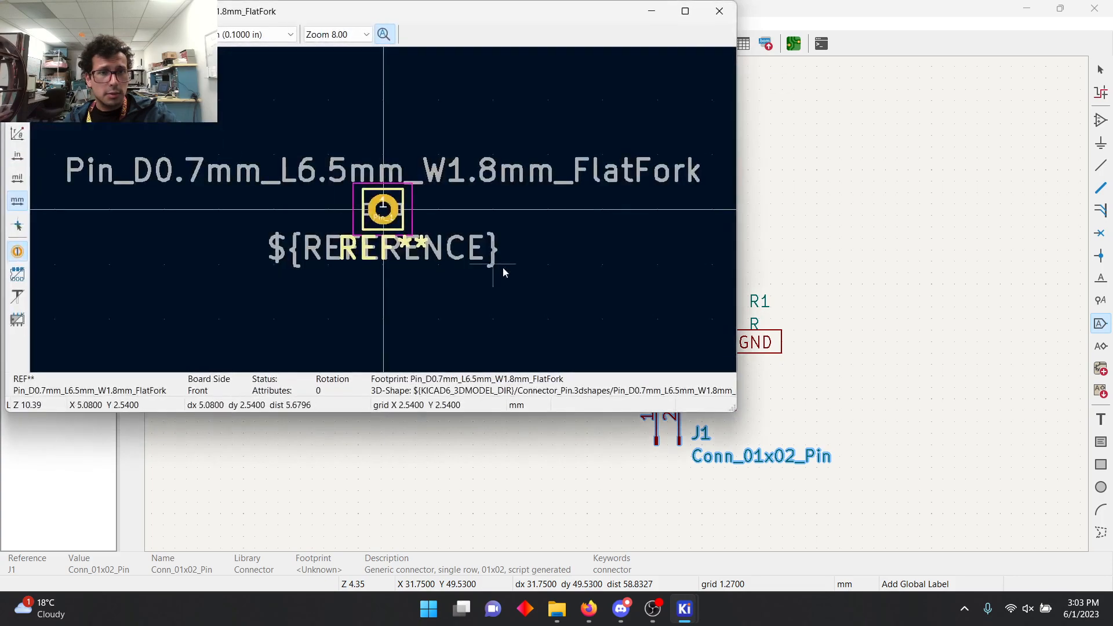
{"action": "left_click", "coordinate": [719, 12]}
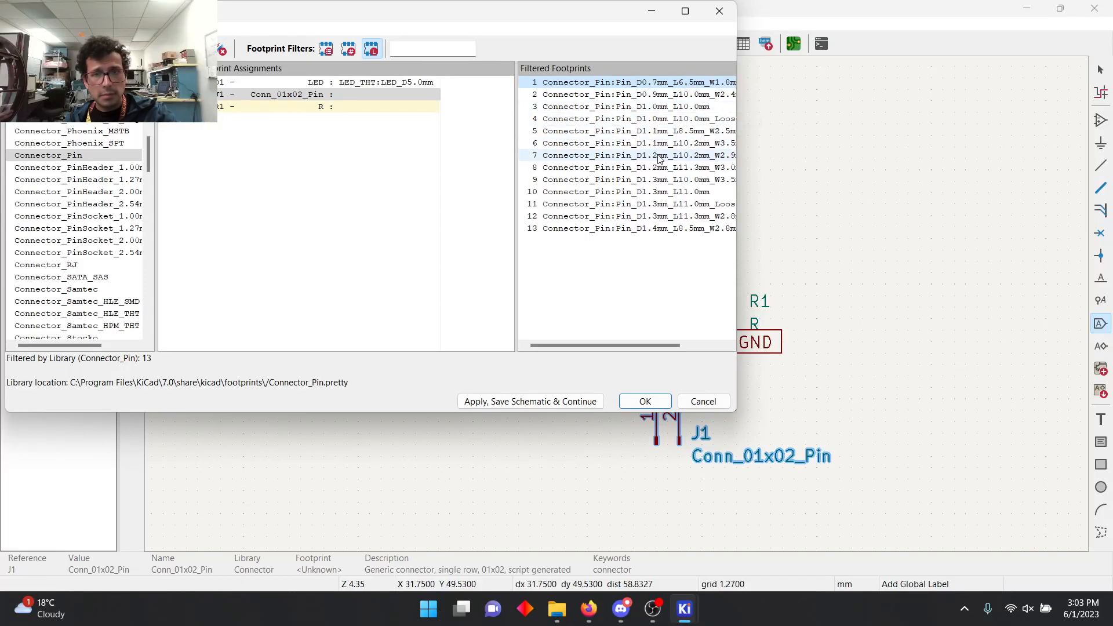
{"action": "left_click", "coordinate": [665, 118]}
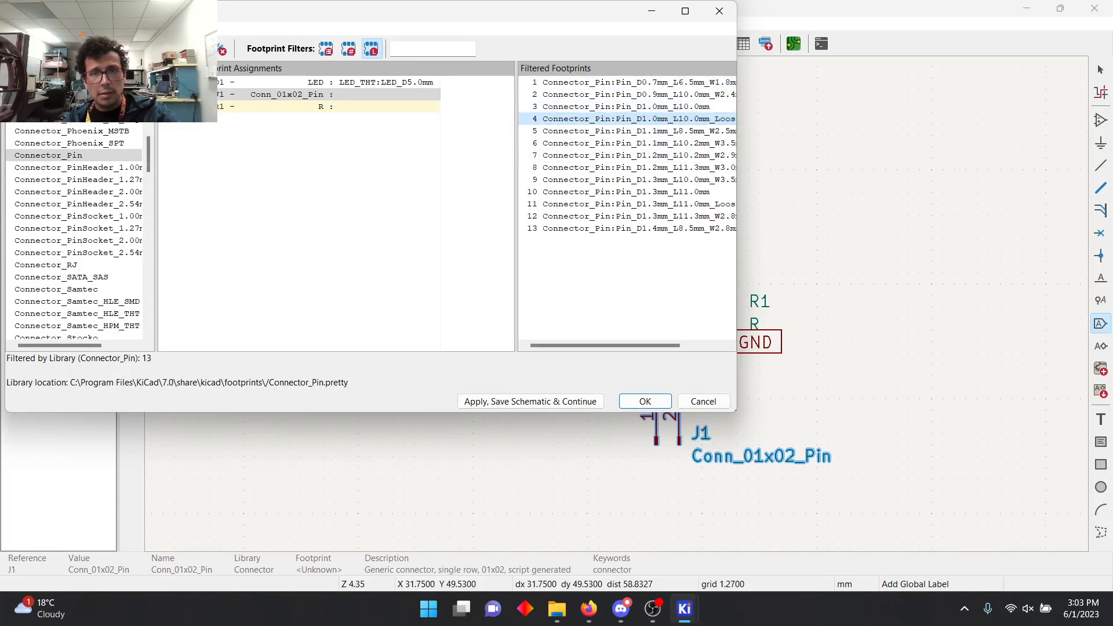
{"action": "left_click", "coordinate": [48, 49]}
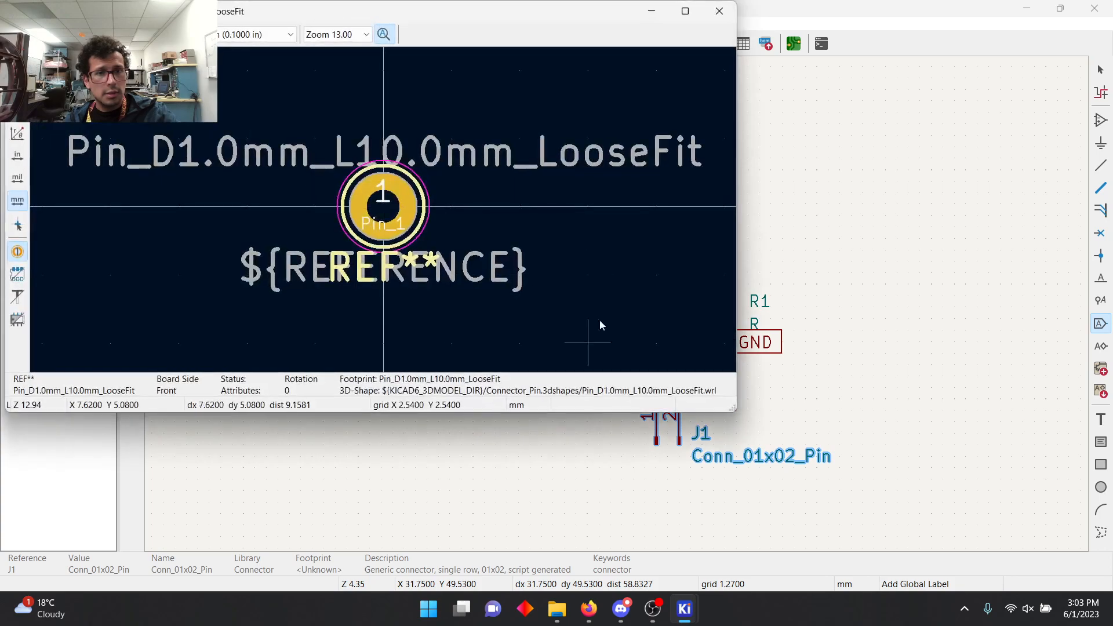
{"action": "left_click", "coordinate": [720, 11]}
Step: Go through the PinHeader libraries and filter the footprints by Connector_PinHeader_2.54mm
{"action": "scroll", "coordinate": [25, 216], "scroll_direction": "up", "scroll_amount": 2}
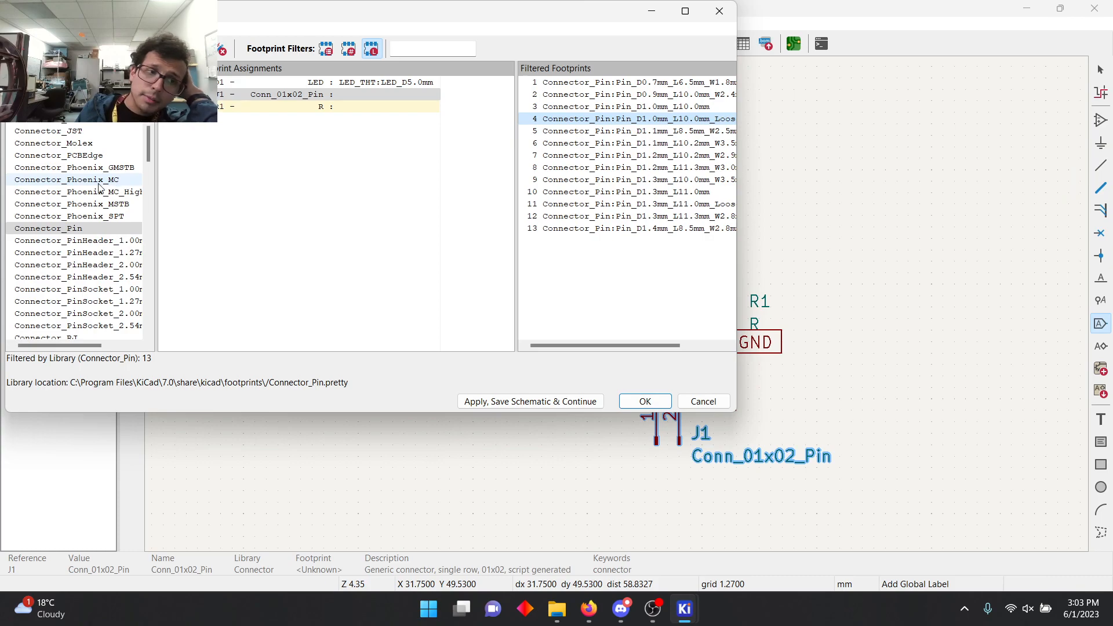
{"action": "scroll", "coordinate": [75, 183], "scroll_direction": "down", "scroll_amount": 1}
{"action": "left_click", "coordinate": [76, 203]}
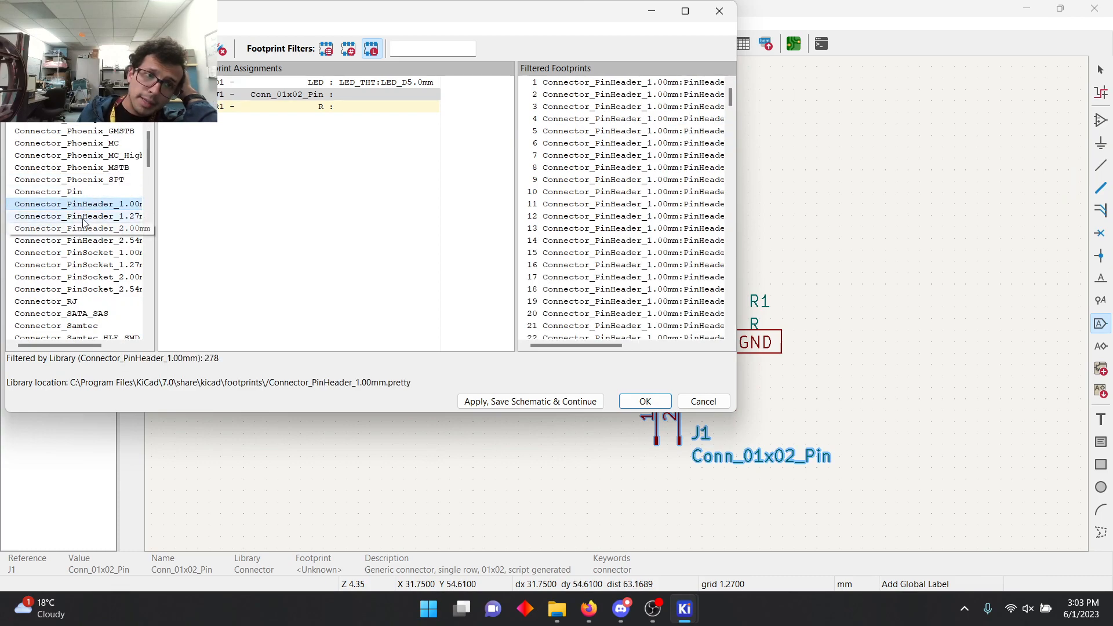
{"action": "left_click", "coordinate": [78, 216]}
{"action": "left_click", "coordinate": [82, 229]}
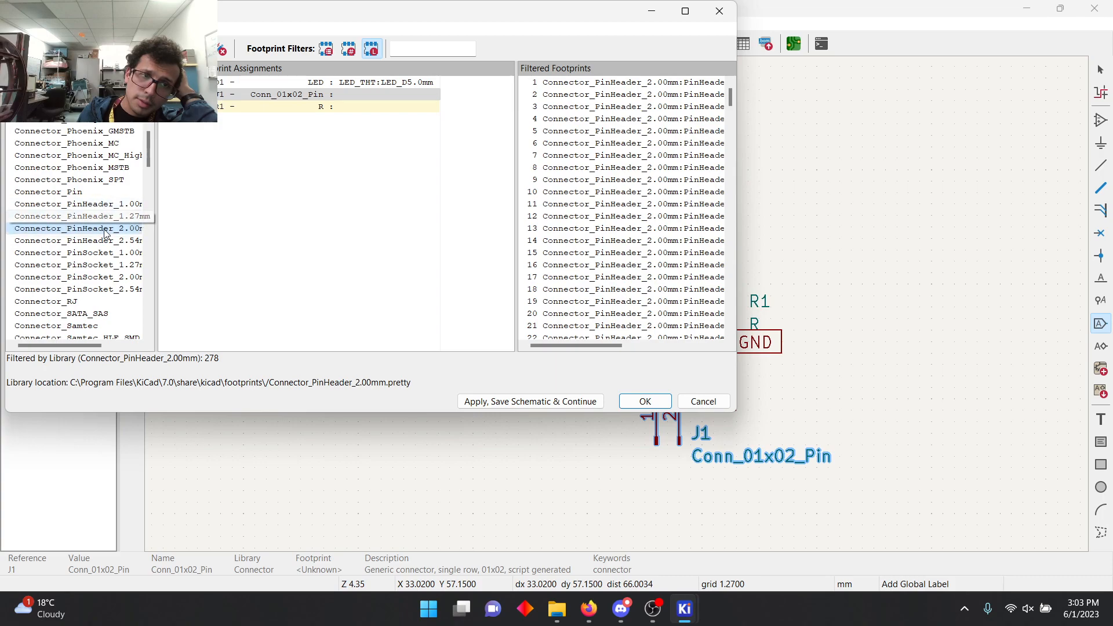
{"action": "left_click", "coordinate": [108, 241]}
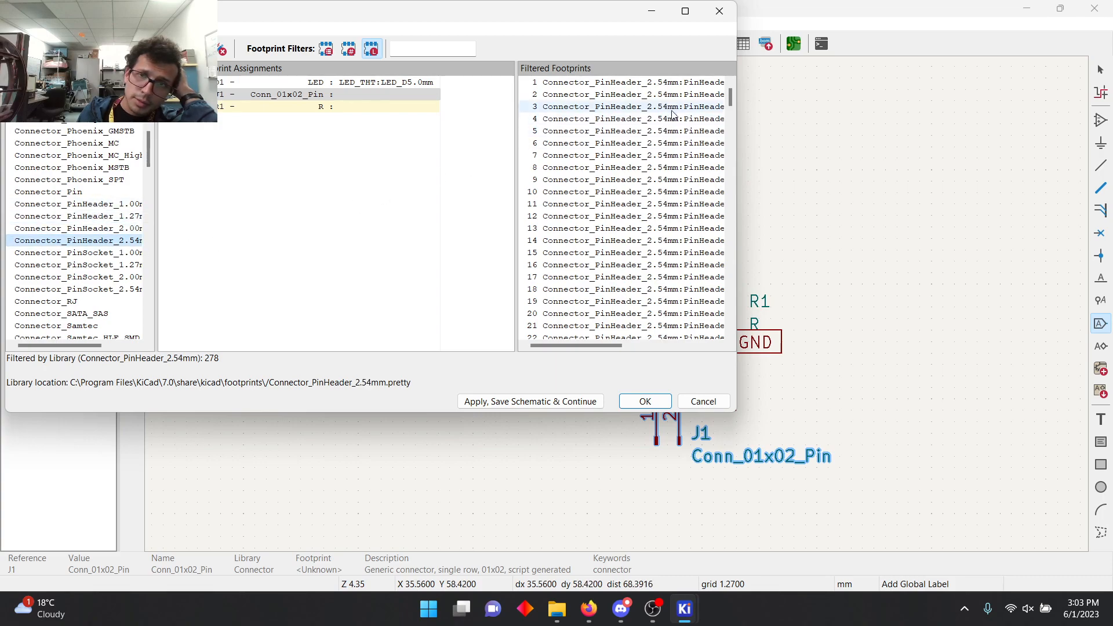
Step: Preview the PinHeader_1x02_P2.54mm_Horizontal footprint and close its view
{"action": "left_click_drag", "start_coordinate": [604, 345], "coordinate": [669, 345]}
{"action": "left_click", "coordinate": [604, 107]}
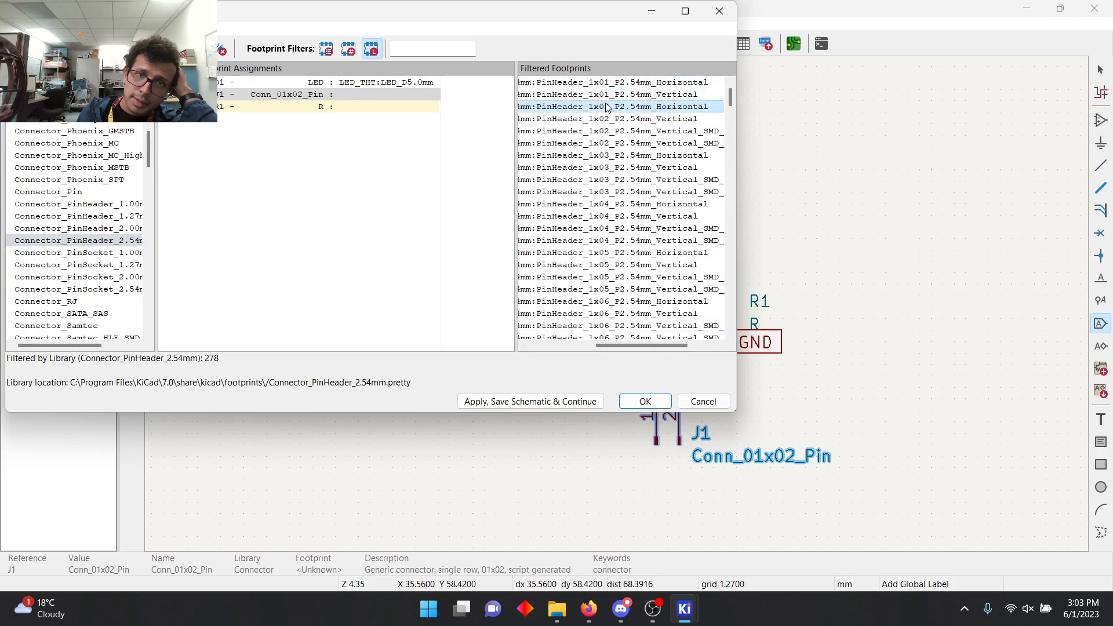
{"action": "left_click", "coordinate": [71, 49]}
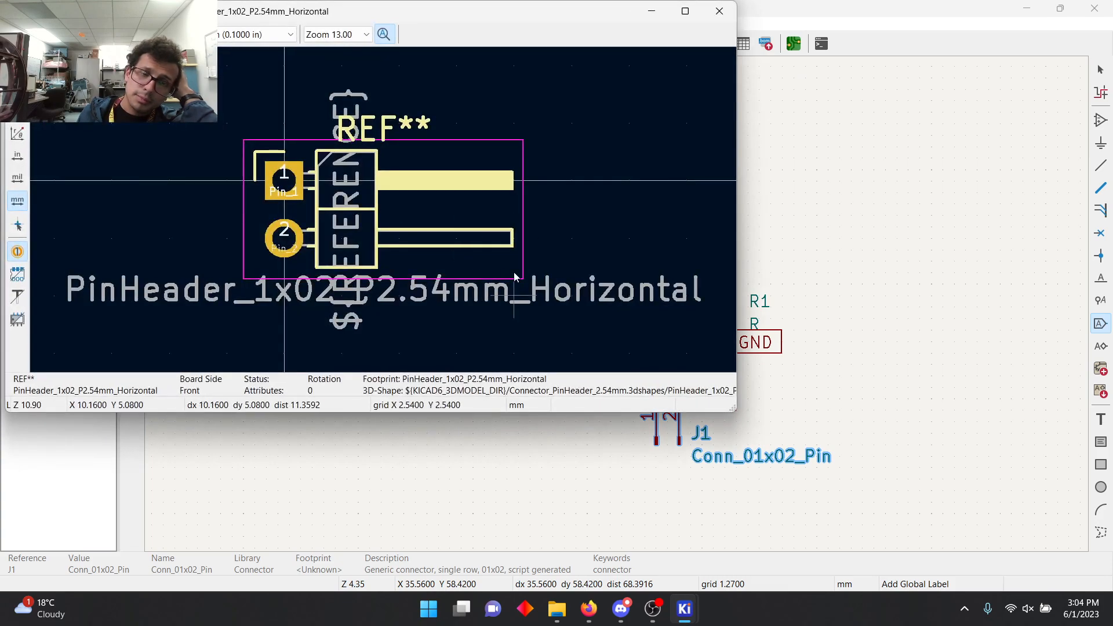
{"action": "left_click", "coordinate": [716, 11]}
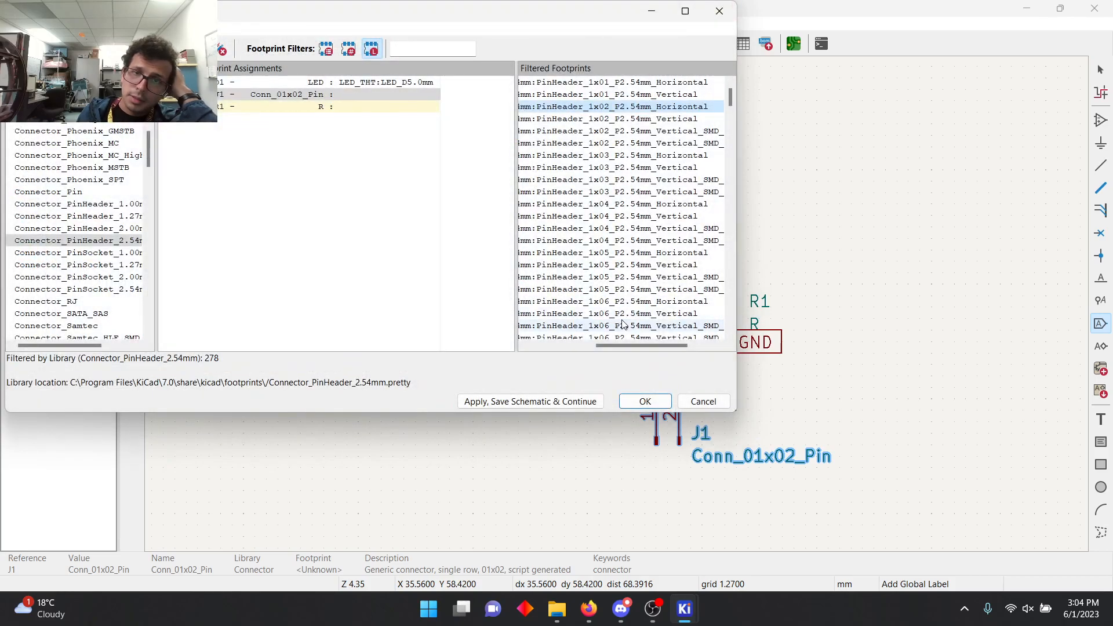
Step: Preview the PinHeader_1x02_P2.54mm_Vertical footprint and assign it to connector J1
{"action": "left_click", "coordinate": [612, 122]}
{"action": "left_click", "coordinate": [71, 49]}
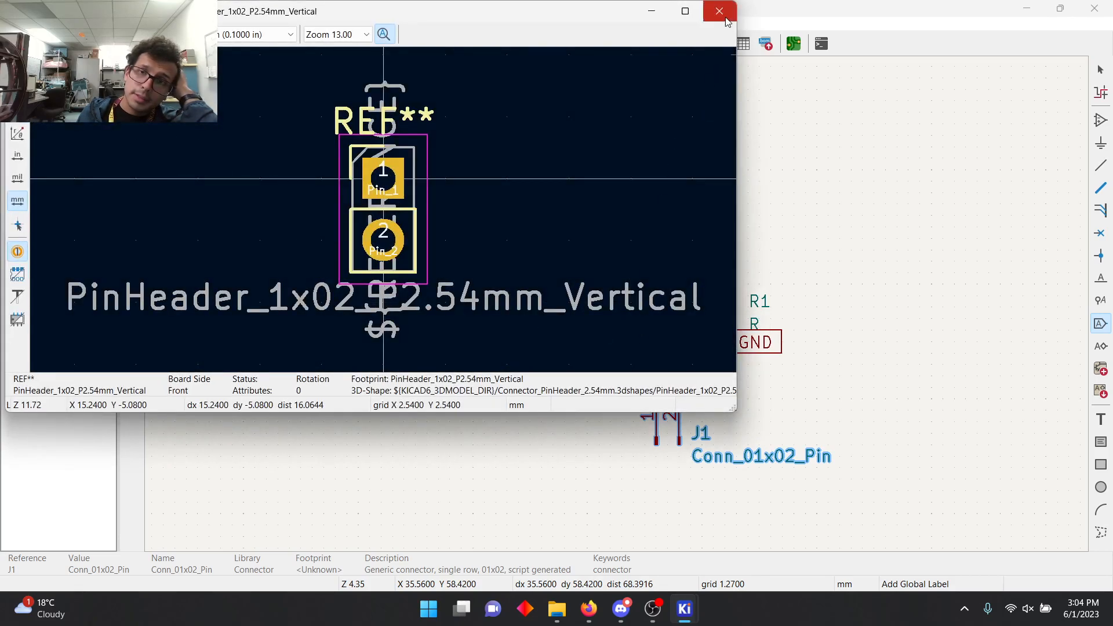
{"action": "left_click", "coordinate": [725, 17]}
{"action": "double_click", "coordinate": [568, 120]}
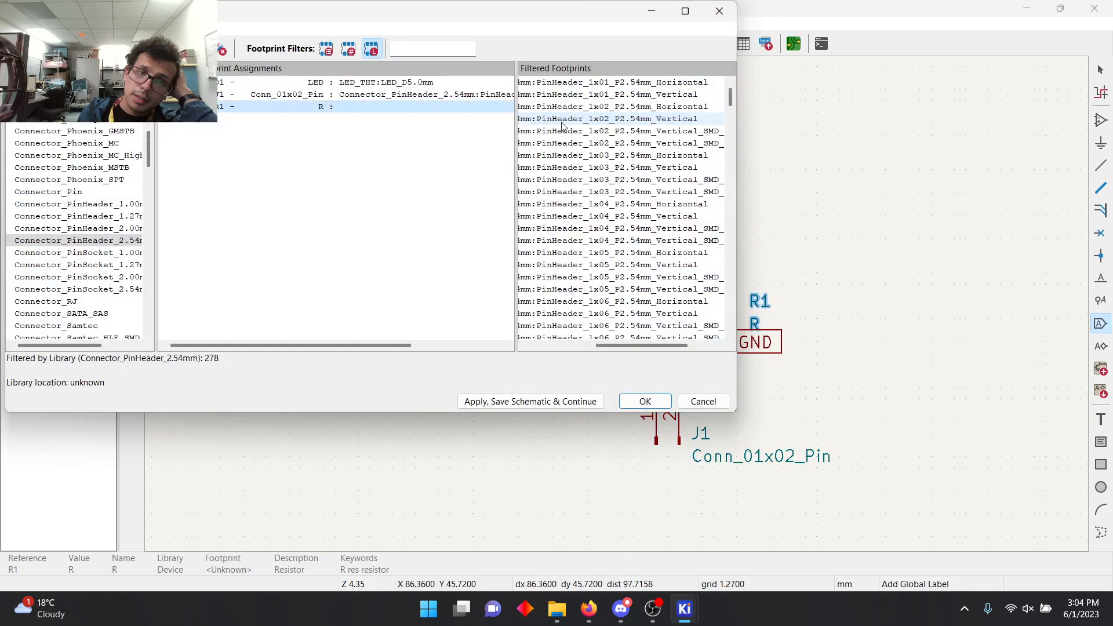
Step: Filter the footprints by the Resistor_THT library for resistor R1
{"action": "scroll", "coordinate": [74, 226], "scroll_direction": "down", "scroll_amount": 8}
{"action": "scroll", "coordinate": [74, 226], "scroll_direction": "down", "scroll_amount": 15}
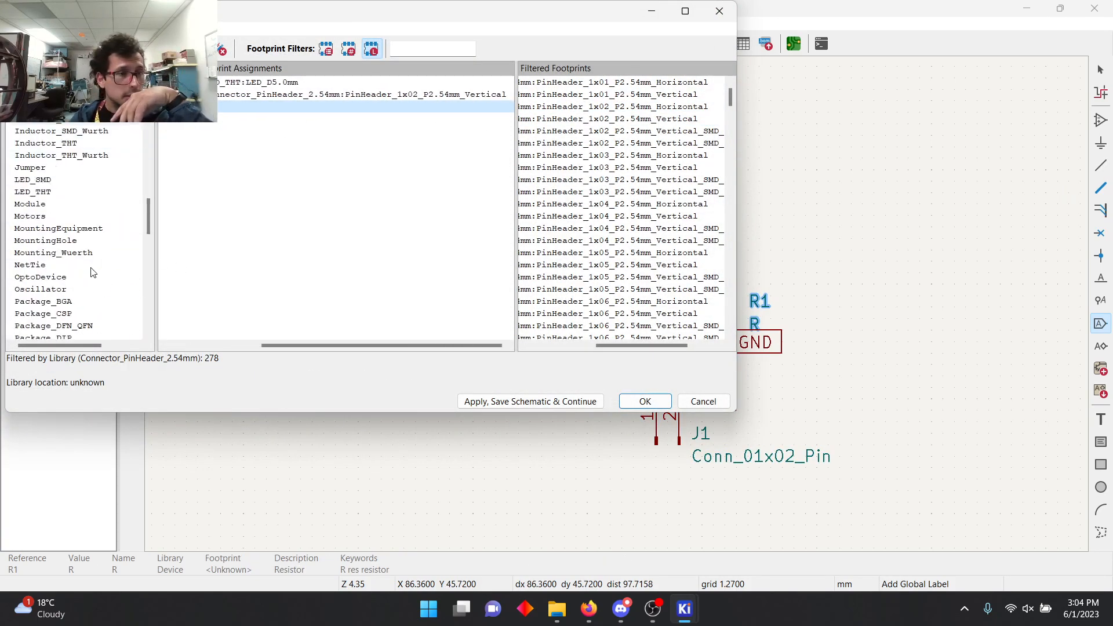
{"action": "scroll", "coordinate": [51, 245], "scroll_direction": "down", "scroll_amount": 5}
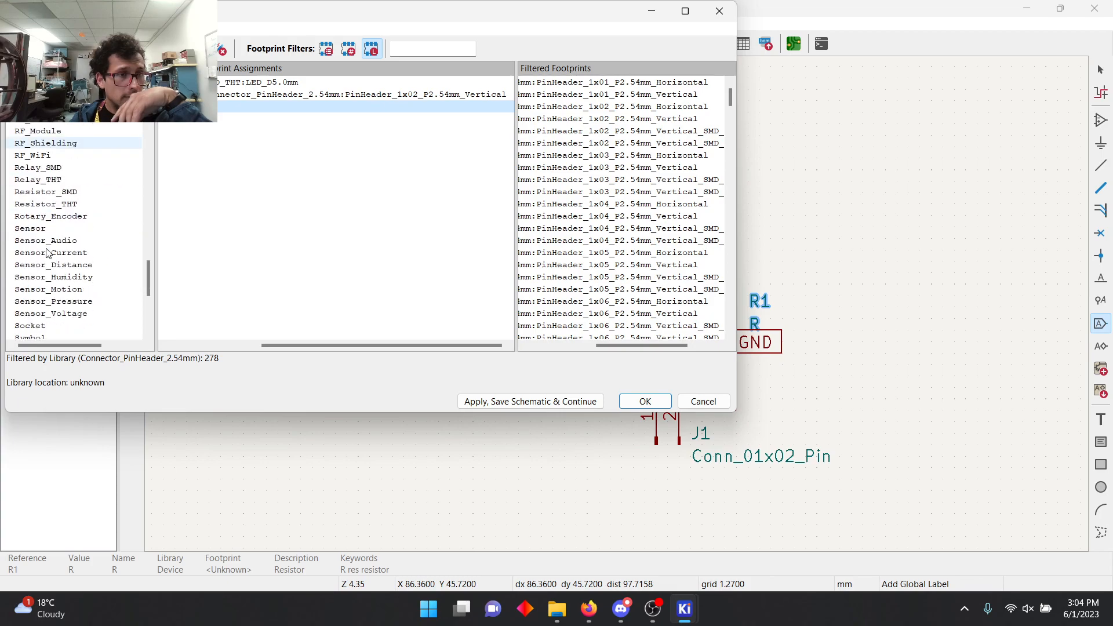
{"action": "left_click", "coordinate": [59, 206]}
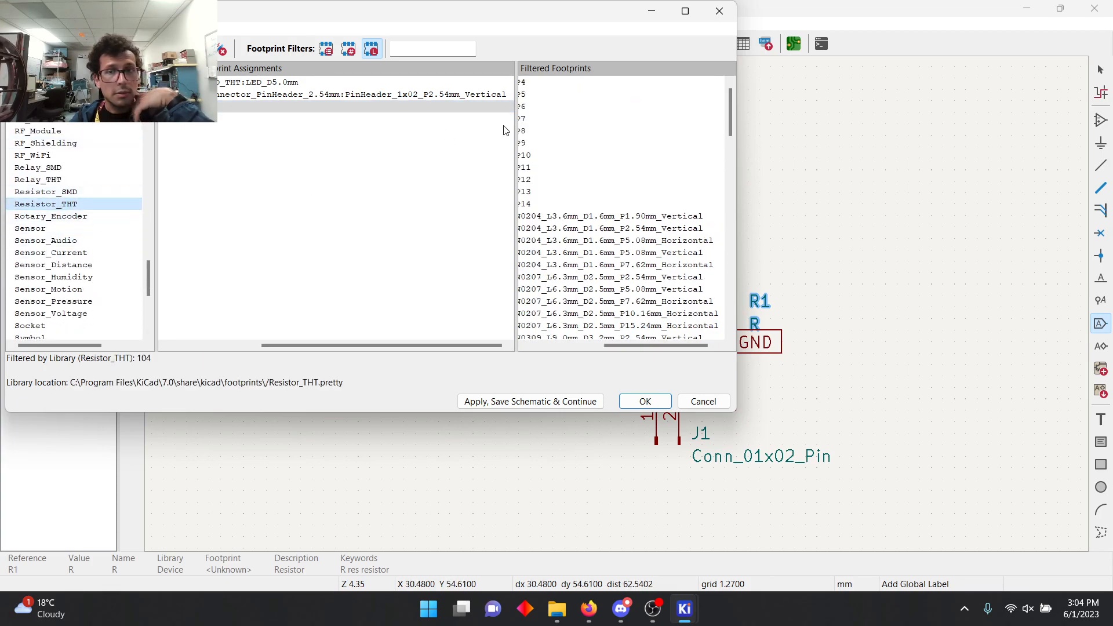
{"action": "left_click_drag", "start_coordinate": [658, 346], "coordinate": [585, 342]}
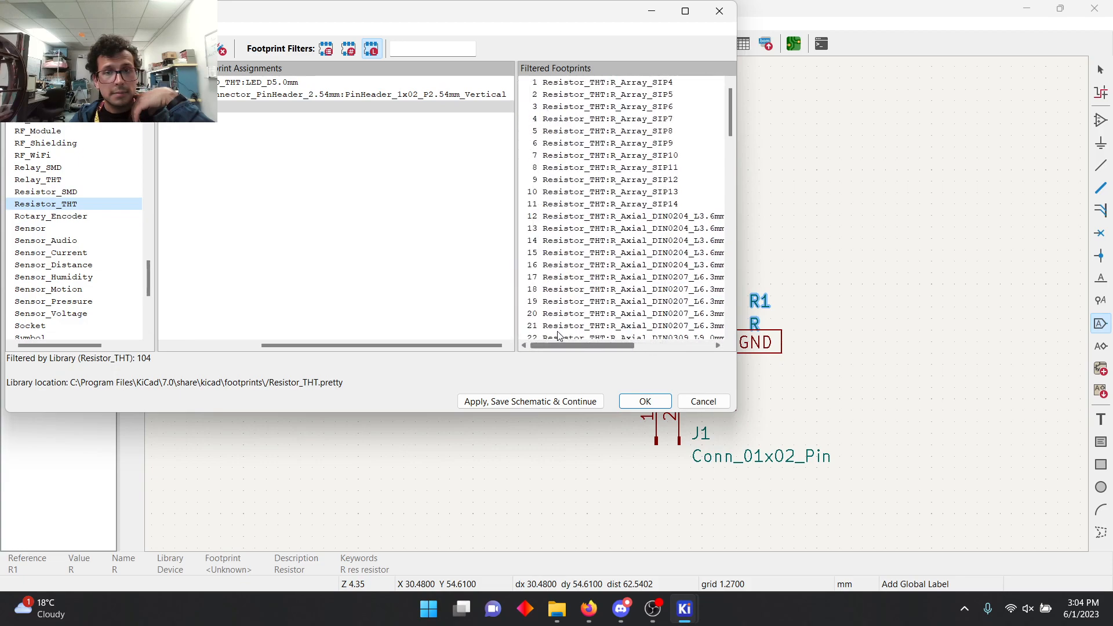
Step: Look through the axial resistor footprints and preview R_Axial_DIN0204_L3.6mm_D1.6mm_P1.90mm_Vertical
{"action": "scroll", "coordinate": [580, 318], "scroll_direction": "right", "scroll_amount": 3}
{"action": "scroll", "coordinate": [604, 298], "scroll_direction": "down", "scroll_amount": 5}
{"action": "scroll", "coordinate": [604, 297], "scroll_direction": "down", "scroll_amount": 15}
{"action": "scroll", "coordinate": [603, 273], "scroll_direction": "up", "scroll_amount": 13}
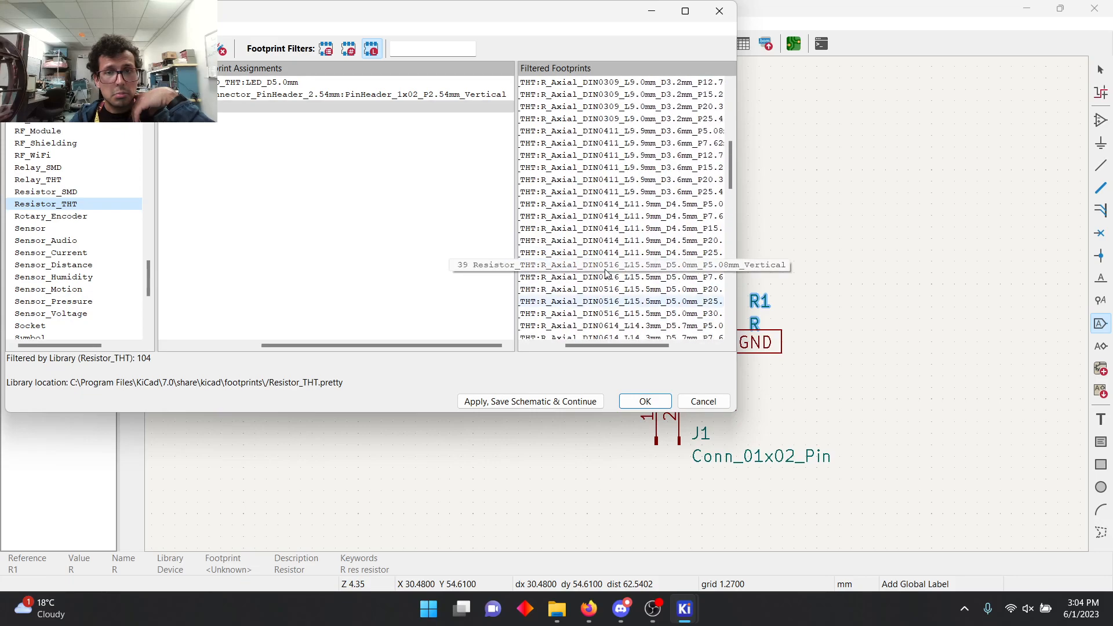
{"action": "scroll", "coordinate": [631, 174], "scroll_direction": "up", "scroll_amount": 5}
{"action": "left_click", "coordinate": [635, 119]}
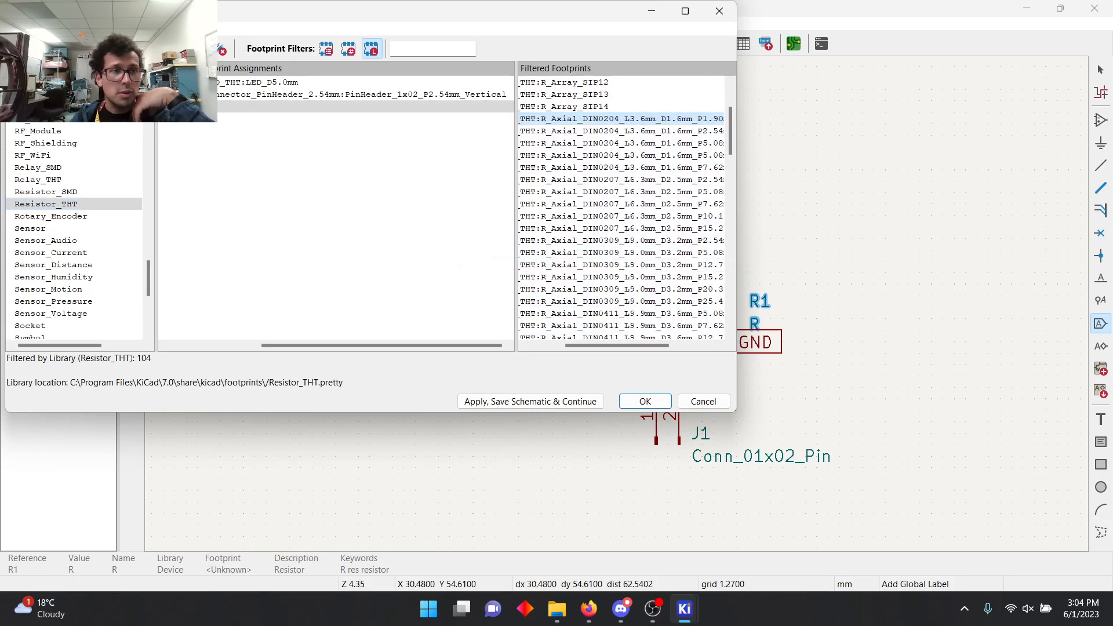
{"action": "left_click", "coordinate": [74, 49]}
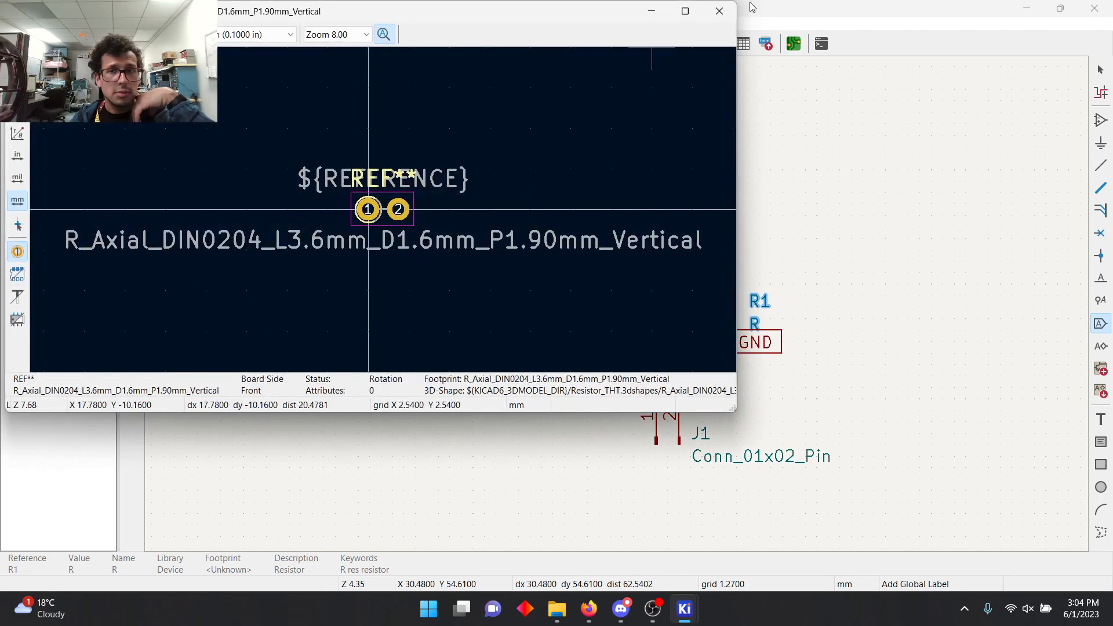
{"action": "left_click", "coordinate": [720, 11]}
{"action": "scroll", "coordinate": [617, 151], "scroll_direction": "up", "scroll_amount": 3}
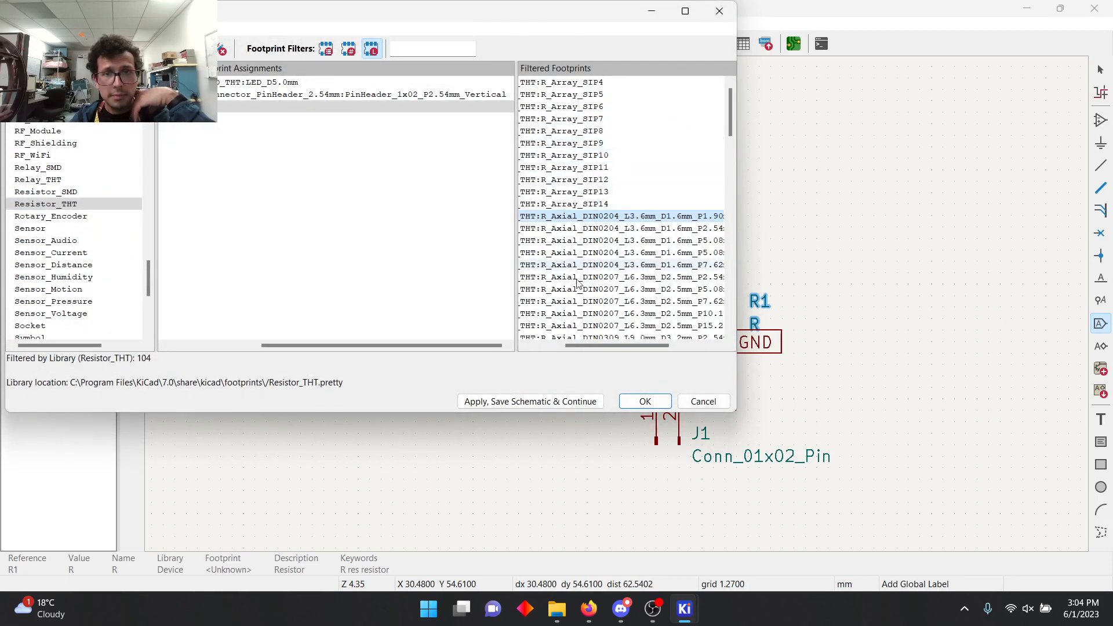
Step: Look through the Resistor_THT axial footprints and preview R_Axial_DIN0204_L3.6mm_D1.6mm_P5.08mm_Horizontal
{"action": "left_click_drag", "start_coordinate": [577, 347], "coordinate": [543, 347]}
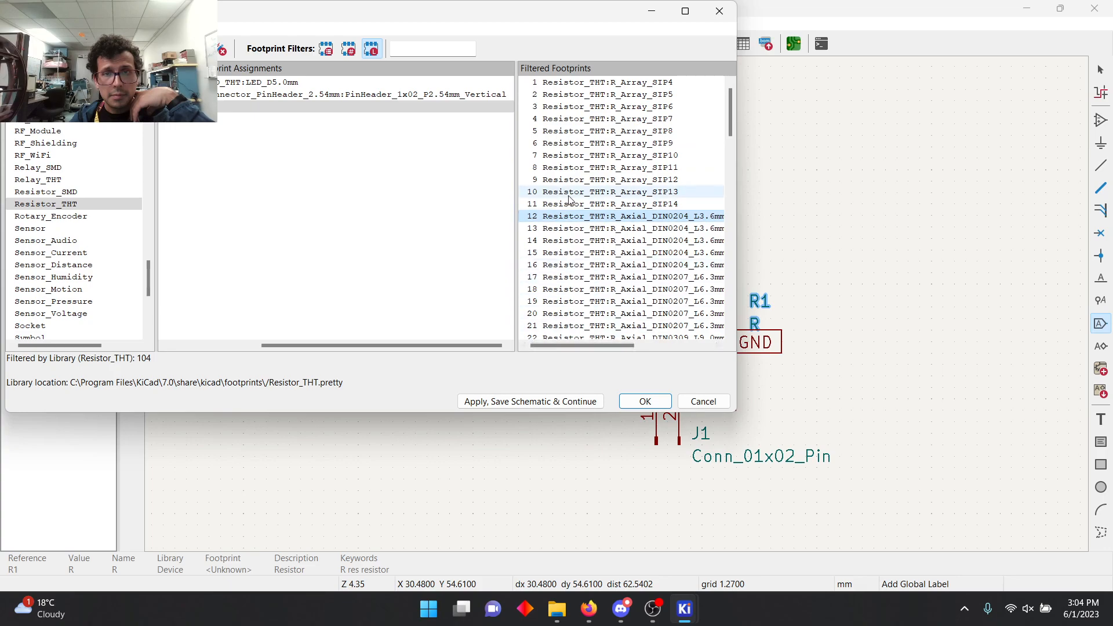
{"action": "scroll", "coordinate": [595, 237], "scroll_direction": "down", "scroll_amount": 6}
{"action": "scroll", "coordinate": [614, 259], "scroll_direction": "down", "scroll_amount": 9}
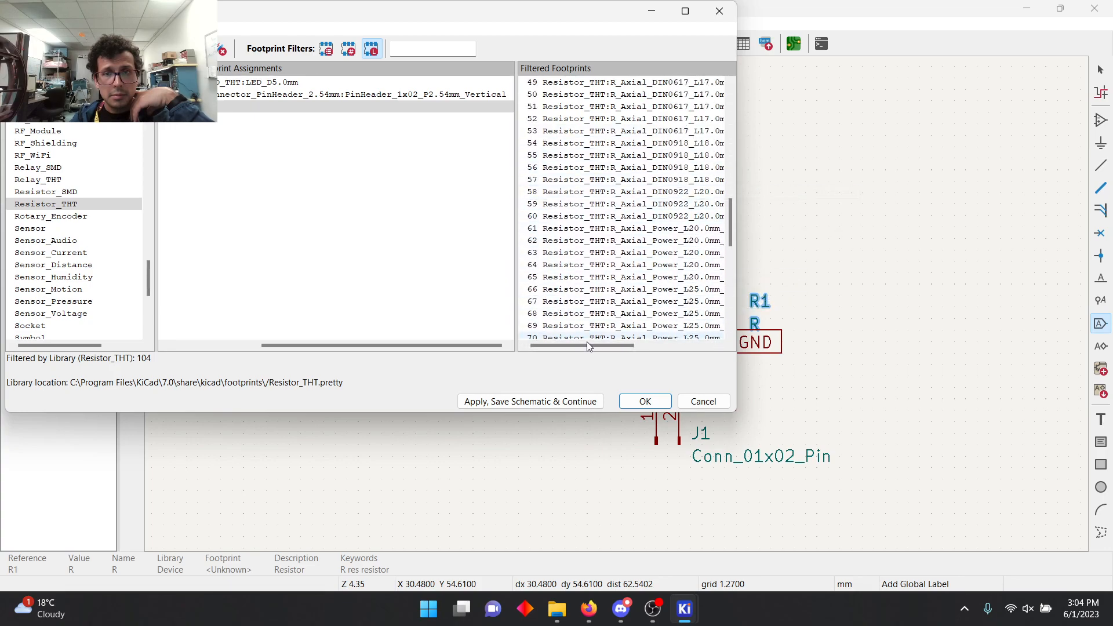
{"action": "left_click_drag", "start_coordinate": [588, 346], "coordinate": [680, 345]}
{"action": "scroll", "coordinate": [655, 204], "scroll_direction": "up", "scroll_amount": 16}
{"action": "scroll", "coordinate": [654, 204], "scroll_direction": "down", "scroll_amount": 2}
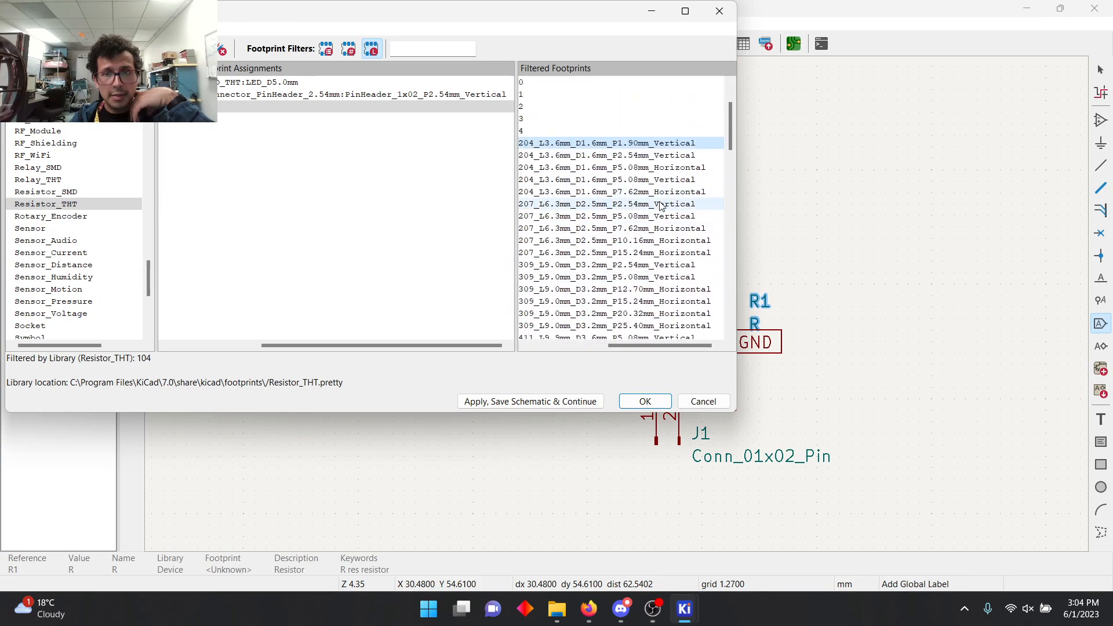
{"action": "left_click", "coordinate": [73, 48]}
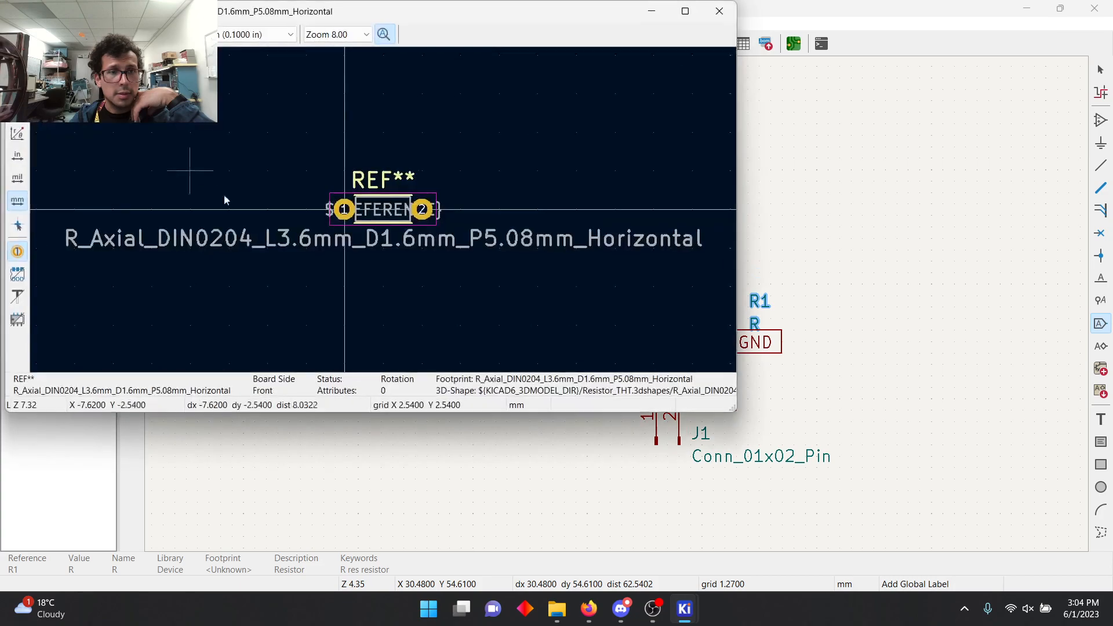
{"action": "left_click", "coordinate": [720, 10]}
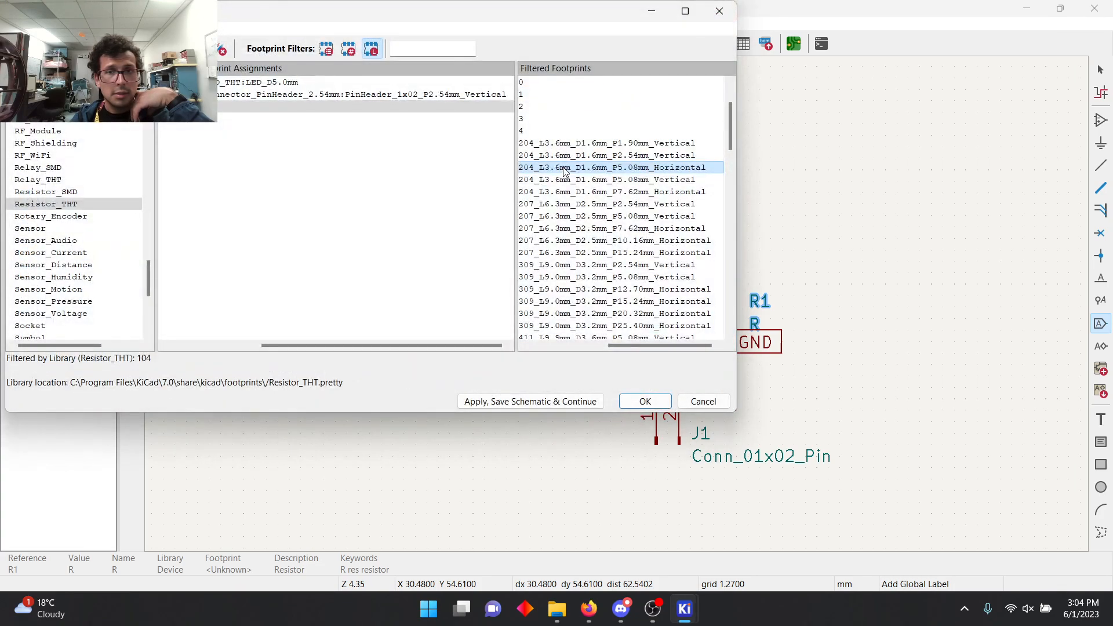
Step: Assign R_Axial_DIN0204_L3.6mm_D1.6mm_P5.08mm_Horizontal to resistor R1 and save the footprint assignments to the schematic
{"action": "double_click", "coordinate": [564, 168]}
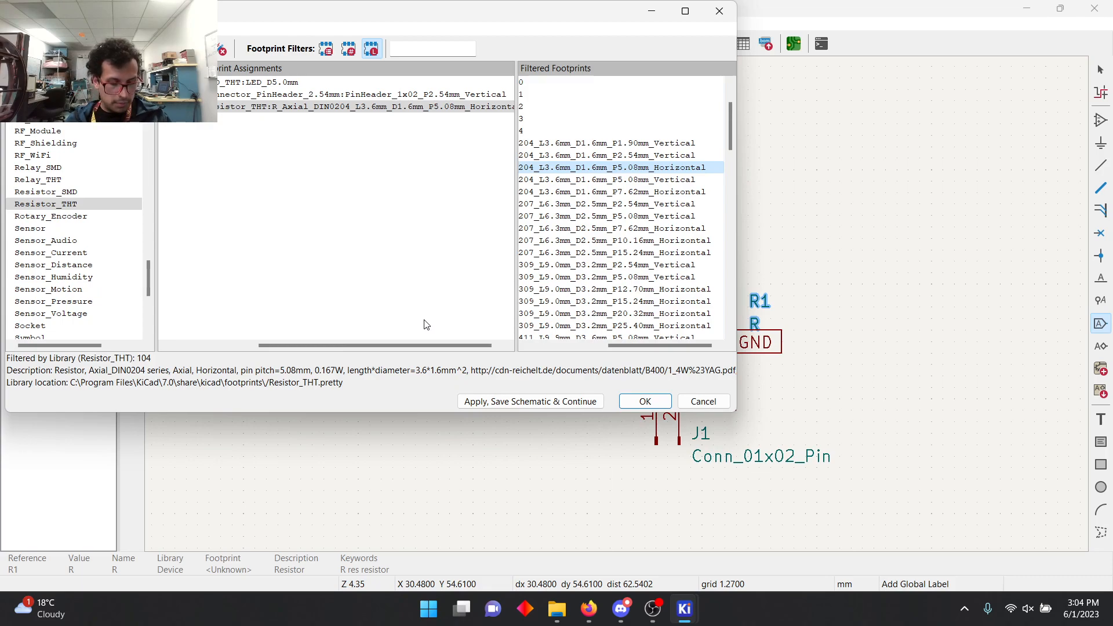
{"action": "left_click", "coordinate": [645, 401]}
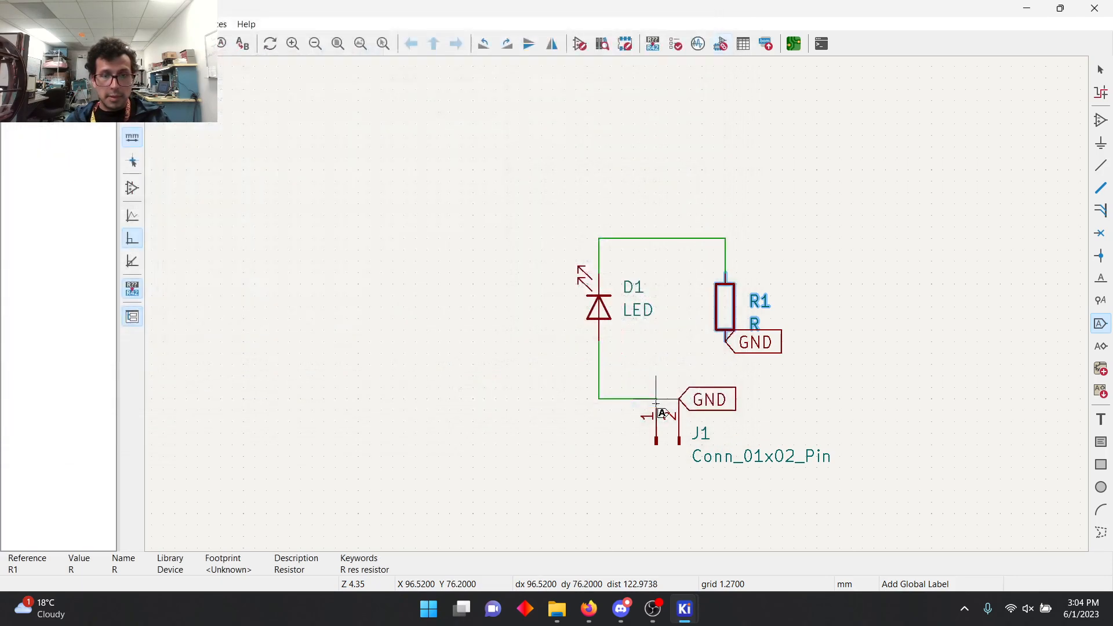
{"action": "left_click", "coordinate": [720, 43]}
{"action": "left_click", "coordinate": [493, 404]}
{"action": "left_click", "coordinate": [644, 401]}
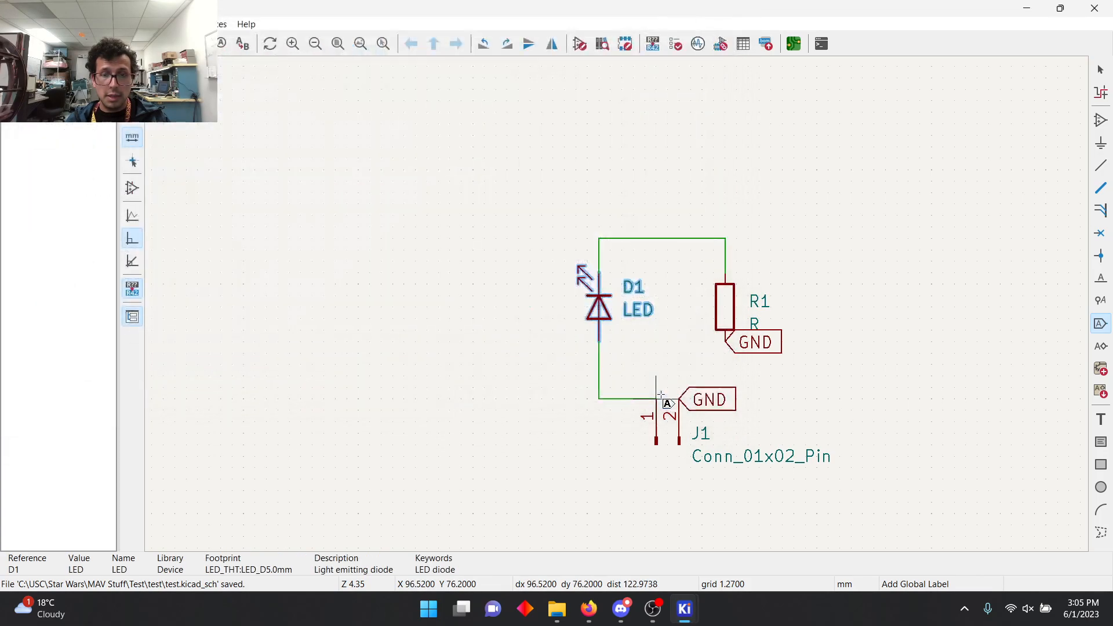
Step: Switch to the PCB Editor, update the board from the schematic and place the imported footprints on the sheet
{"action": "left_click", "coordinate": [800, 44]}
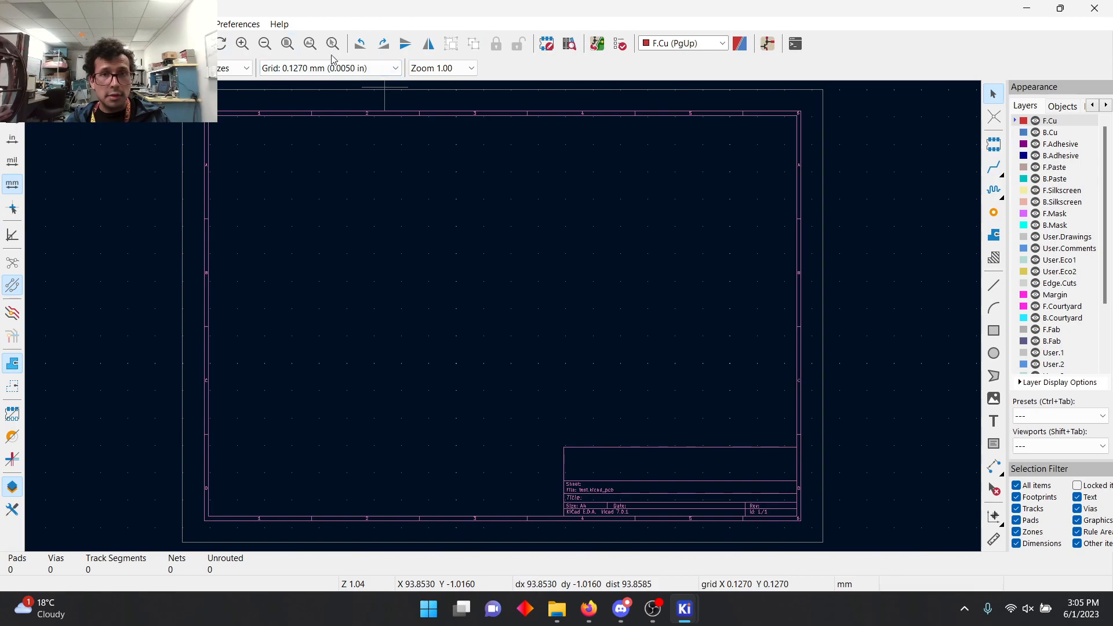
{"action": "left_click", "coordinate": [600, 50]}
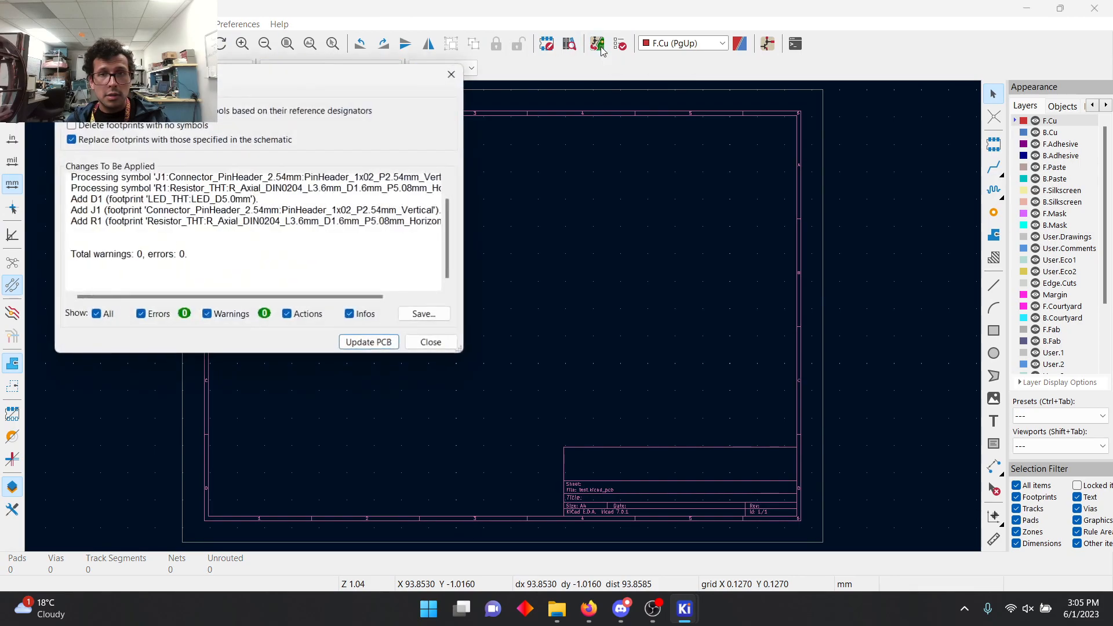
{"action": "left_click", "coordinate": [371, 343]}
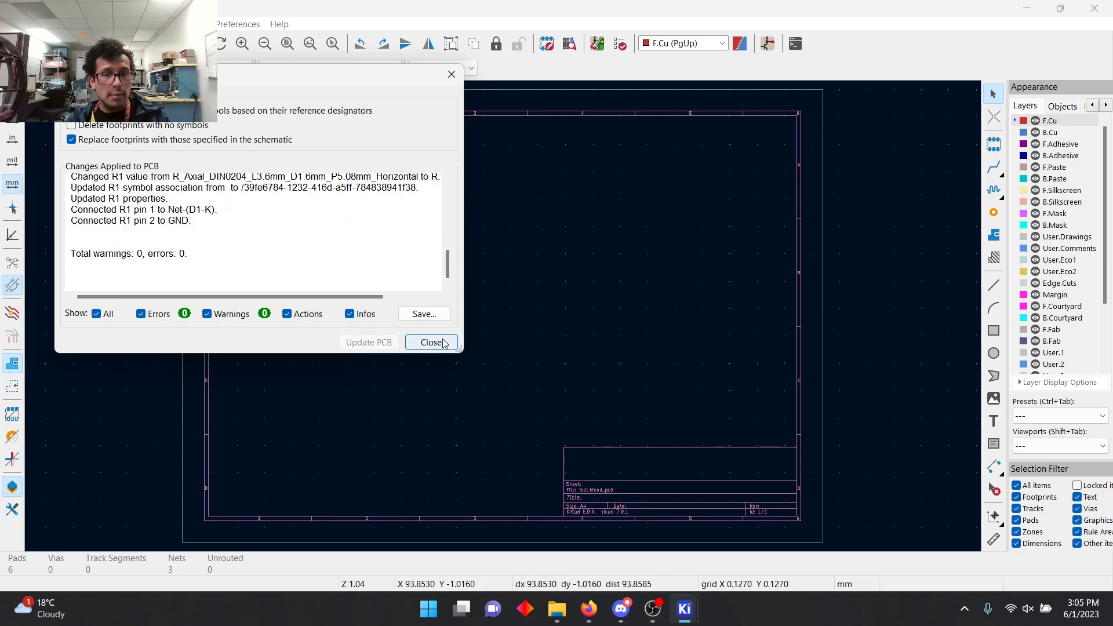
{"action": "left_click", "coordinate": [431, 343]}
{"action": "left_click", "coordinate": [441, 222]}
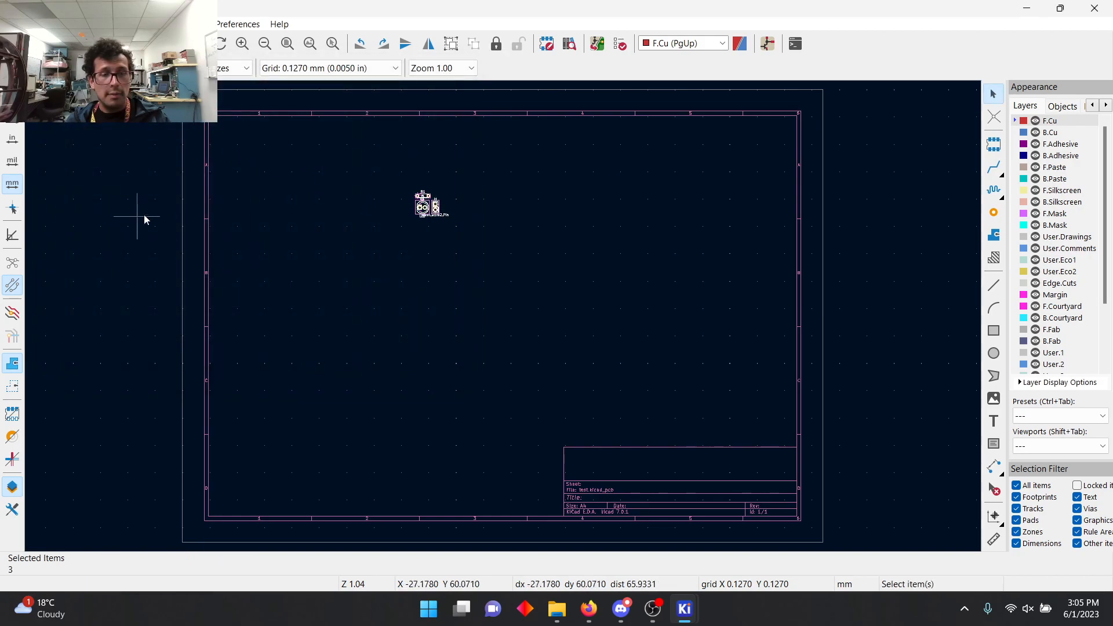
Step: Move LED D1 and connector J1 side by side, up and to the right of resistor R1
{"action": "scroll", "coordinate": [498, 324], "scroll_direction": "up", "scroll_amount": 5}
{"action": "scroll", "coordinate": [503, 319], "scroll_direction": "up", "scroll_amount": 2}
{"action": "scroll", "coordinate": [503, 318], "scroll_direction": "down", "scroll_amount": 5}
{"action": "scroll", "coordinate": [504, 317], "scroll_direction": "up", "scroll_amount": 3}
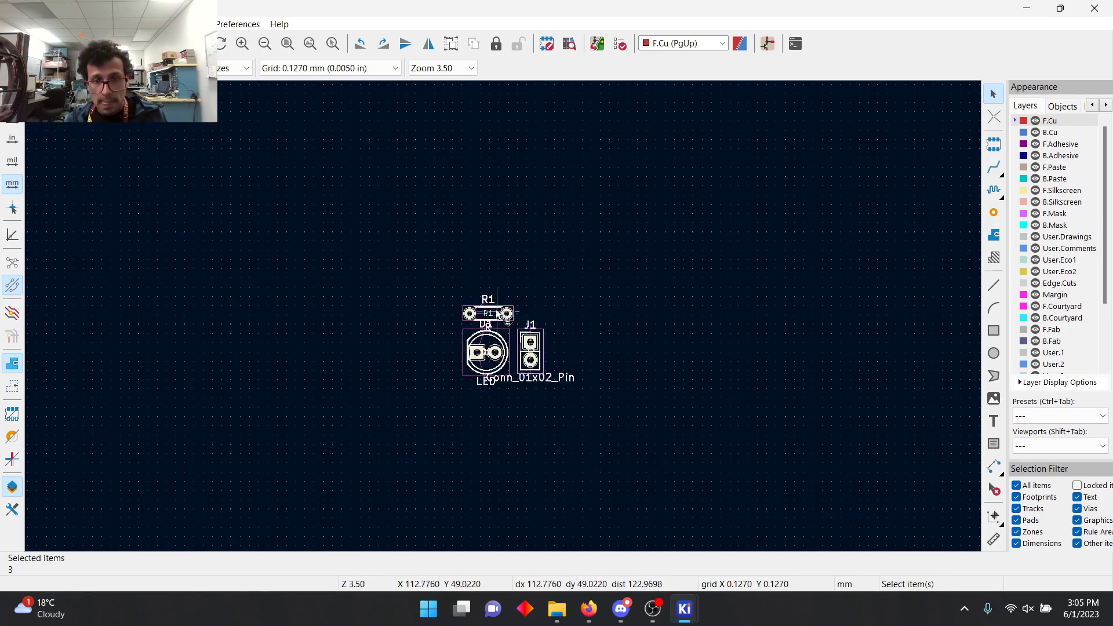
{"action": "scroll", "coordinate": [503, 315], "scroll_direction": "up", "scroll_amount": 3}
{"action": "left_click", "coordinate": [772, 251]}
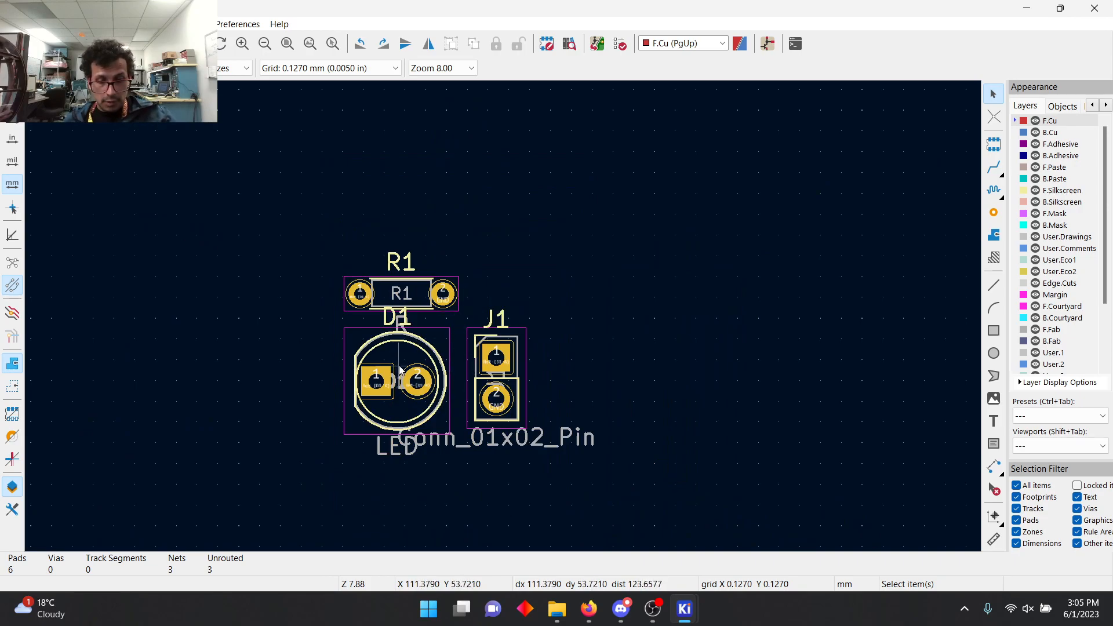
{"action": "left_click_drag", "start_coordinate": [400, 370], "coordinate": [643, 237]}
{"action": "left_click_drag", "start_coordinate": [489, 383], "coordinate": [729, 240]}
Step: Move resistor R1 directly beneath D1 and J1, rotated to lie horizontally with pad 1 on the left
{"action": "key", "text": "r"}
{"action": "key", "text": "r"}
{"action": "key", "text": "r"}
{"action": "key", "text": "r"}
{"action": "key", "text": "r"}
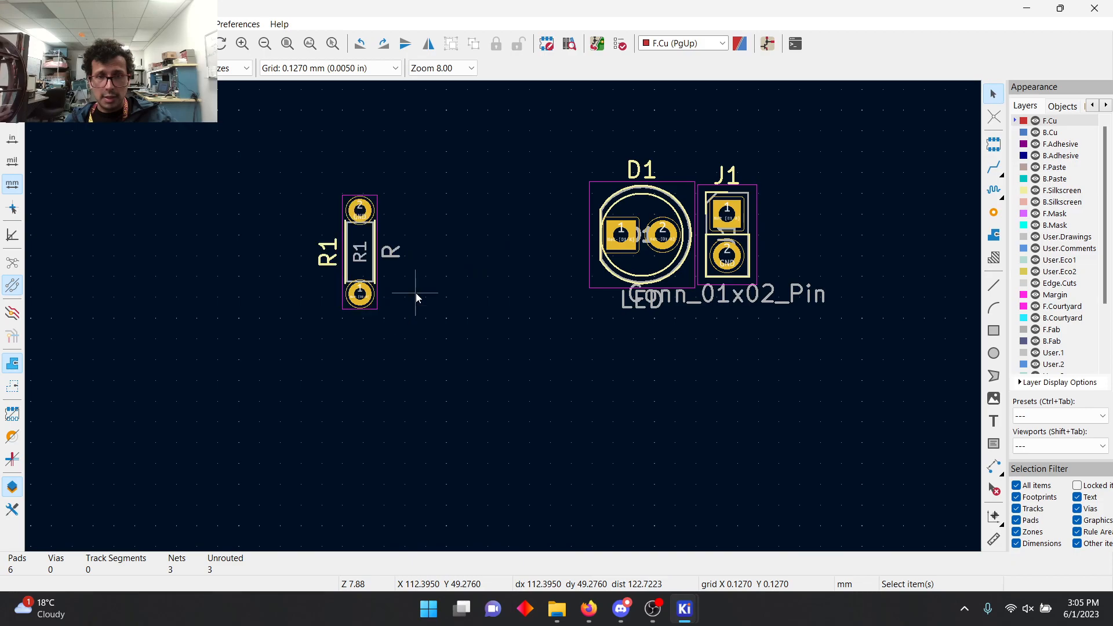
{"action": "left_click_drag", "start_coordinate": [353, 253], "coordinate": [689, 317]}
{"action": "key", "text": "r"}
{"action": "key", "text": "r"}
{"action": "key", "text": "r"}
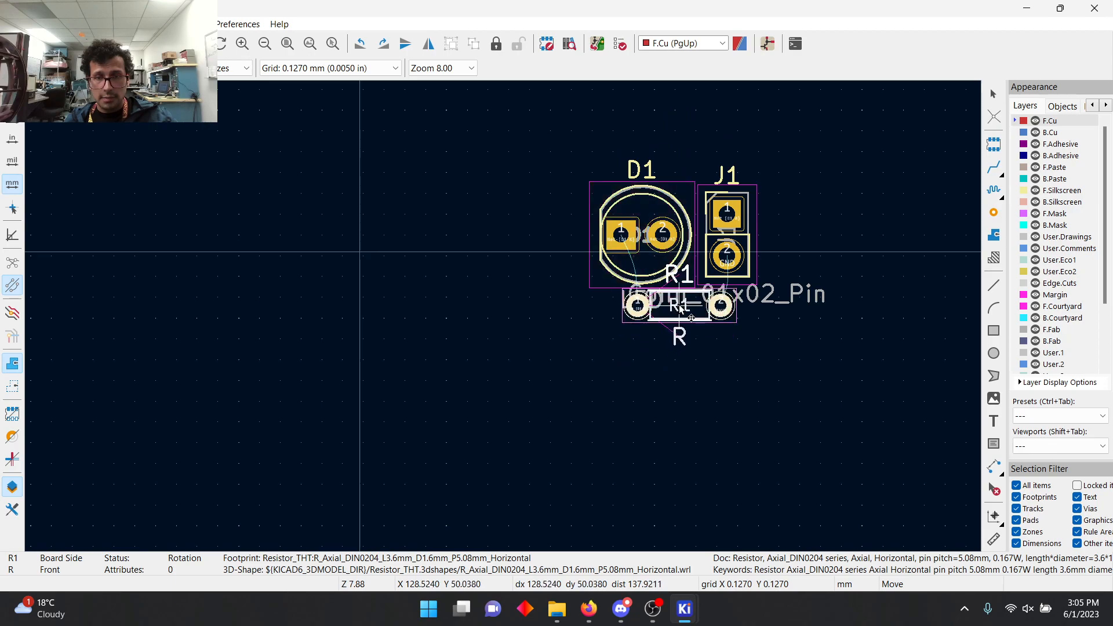
{"action": "left_click", "coordinate": [687, 347]}
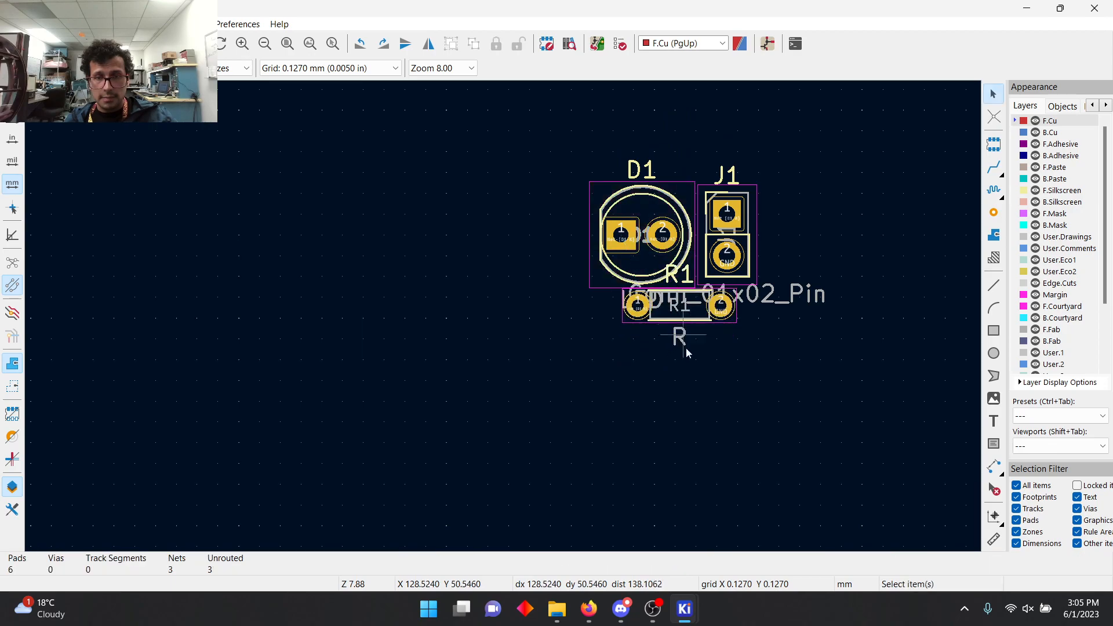
Step: Move the R1 reference text to just below the resistor body, centred on it
{"action": "left_click", "coordinate": [682, 281]}
{"action": "left_click", "coordinate": [727, 331]}
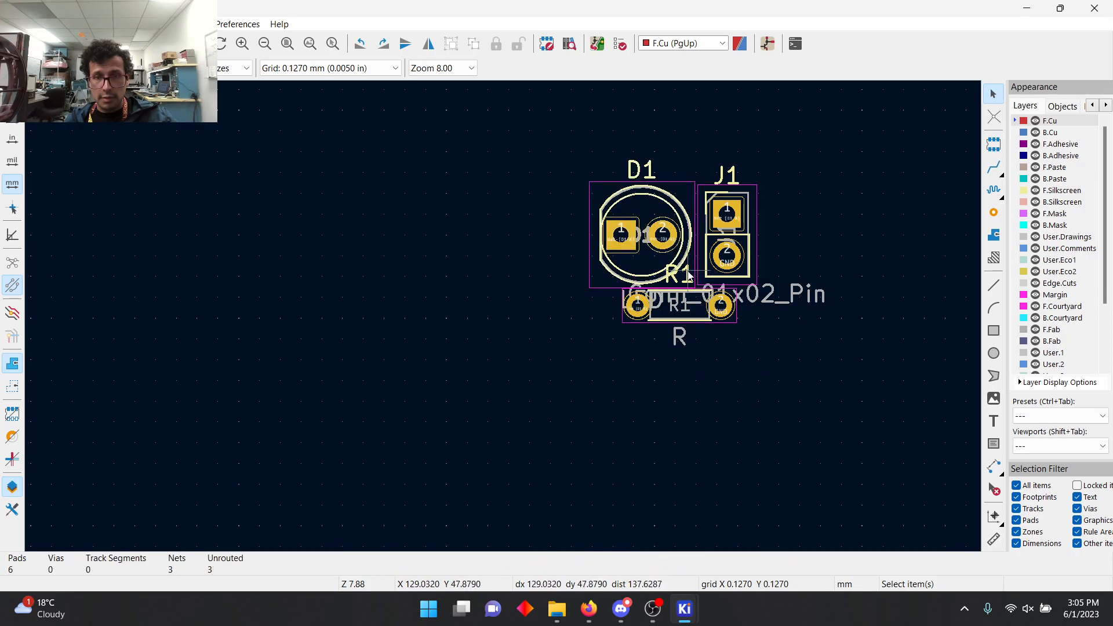
{"action": "left_click_drag", "start_coordinate": [688, 276], "coordinate": [652, 347]}
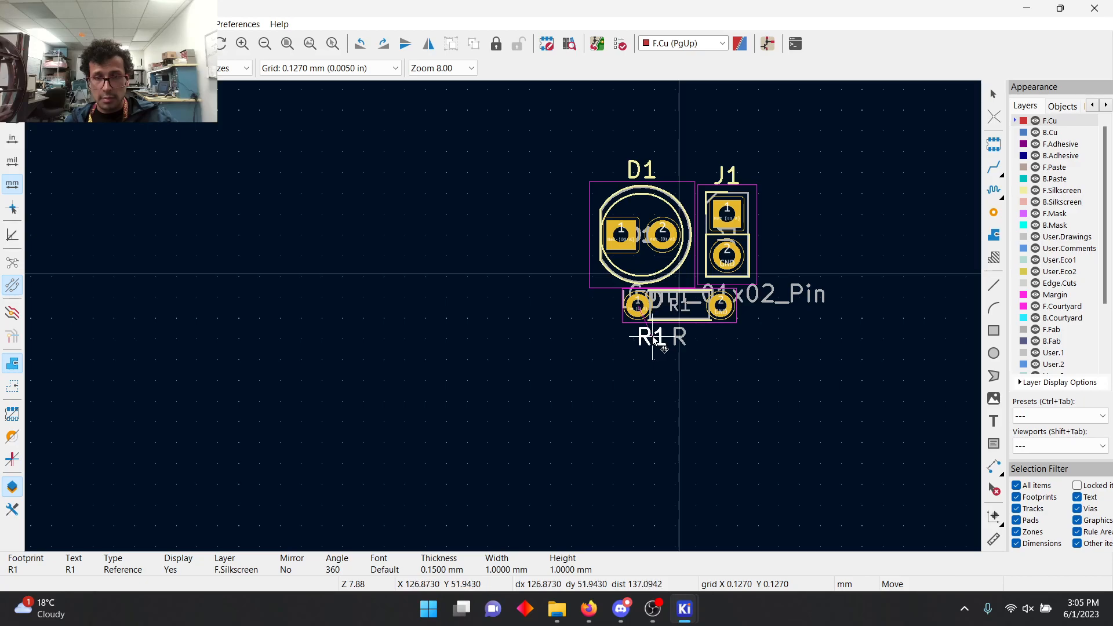
{"action": "left_click_drag", "start_coordinate": [653, 340], "coordinate": [678, 337]}
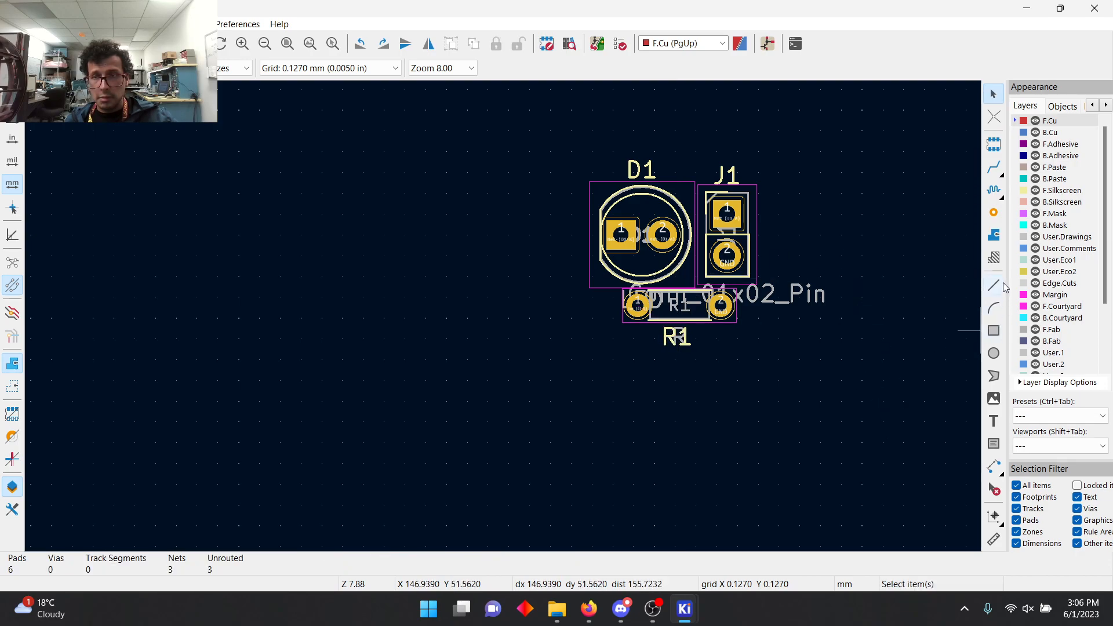
Step: Route a front copper (F.Cu) track from pad 1 of connector J1 to pad 2 of LED D1
{"action": "left_click", "coordinate": [996, 166]}
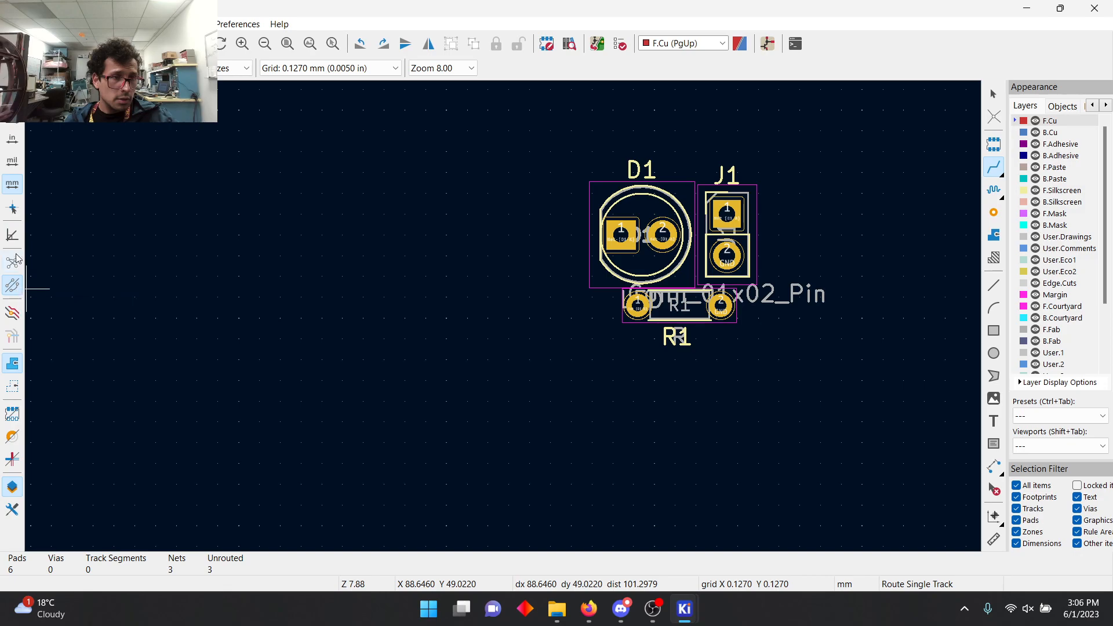
{"action": "left_click", "coordinate": [727, 213]}
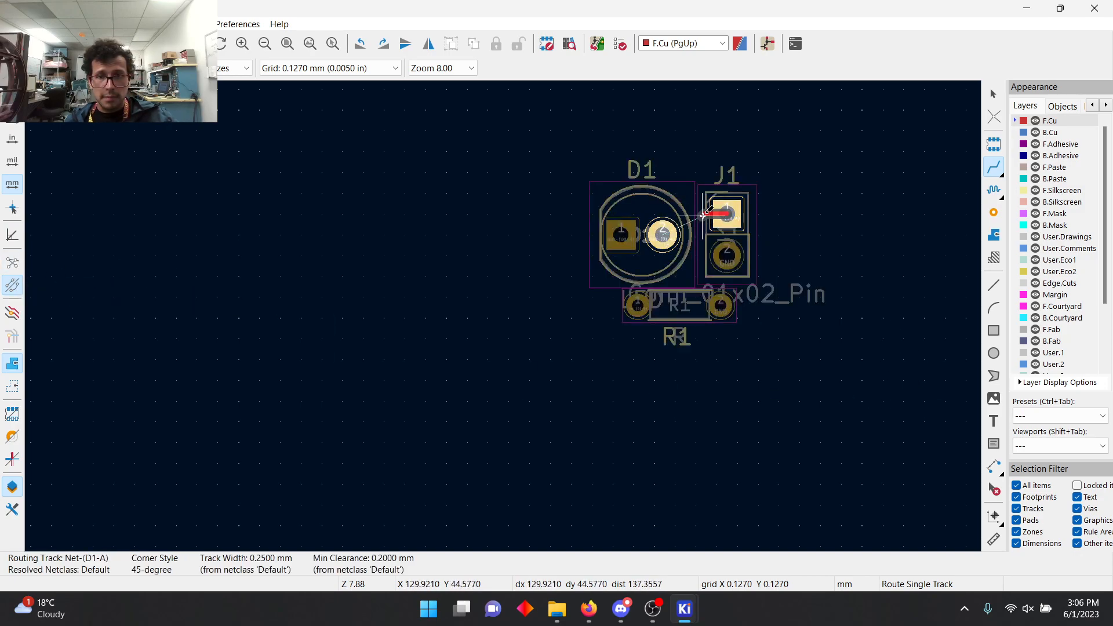
{"action": "scroll", "coordinate": [663, 234], "scroll_direction": "up", "scroll_amount": 4}
{"action": "left_click", "coordinate": [377, 368]}
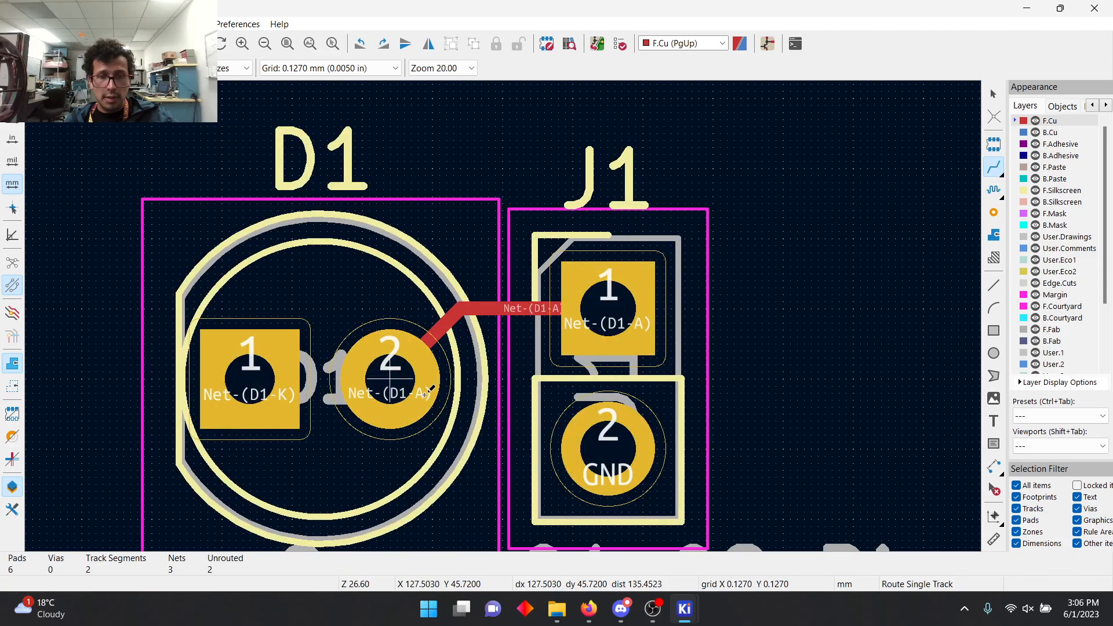
Step: Route a back copper (B.Cu) track from pad 1 of LED D1 to pad 1 of resistor R1
{"action": "scroll", "coordinate": [591, 266], "scroll_direction": "down", "scroll_amount": 3}
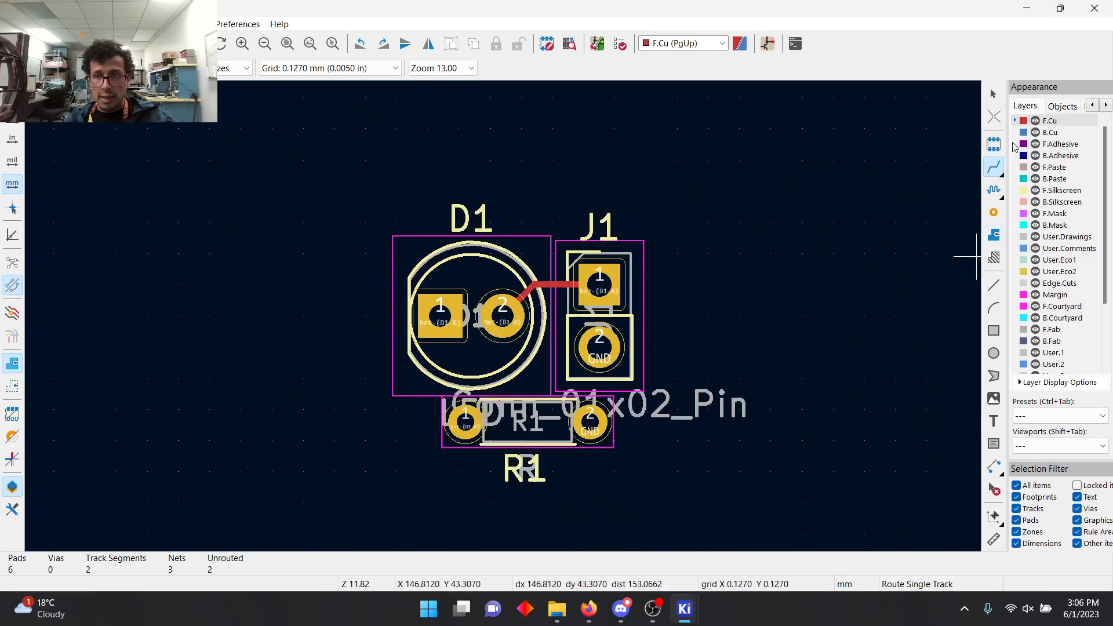
{"action": "left_click", "coordinate": [1054, 133]}
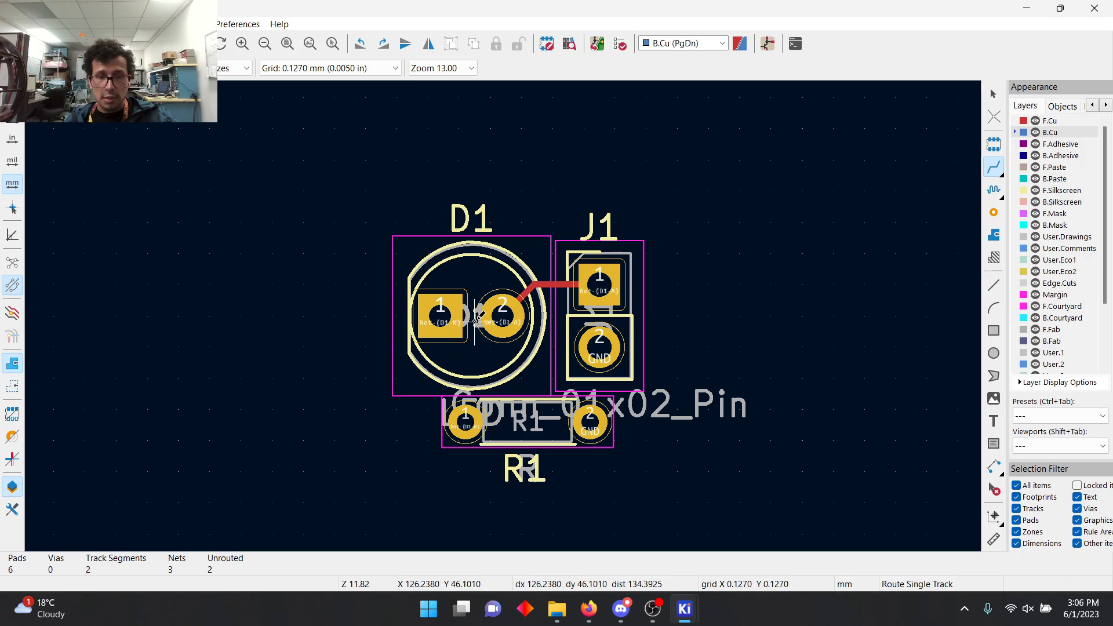
{"action": "left_click", "coordinate": [443, 318]}
{"action": "left_click", "coordinate": [465, 423]}
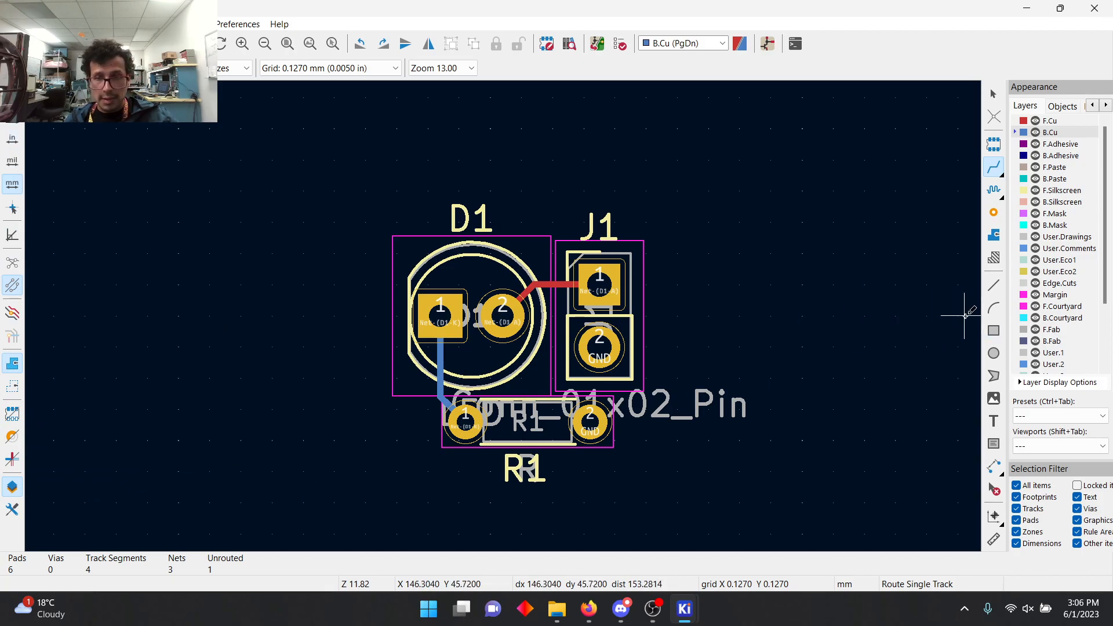
Step: Draw a closed 11 mm square board outline around the components on the Edge.Cuts layer, using a 1.0000 mm grid
{"action": "left_click", "coordinate": [993, 286]}
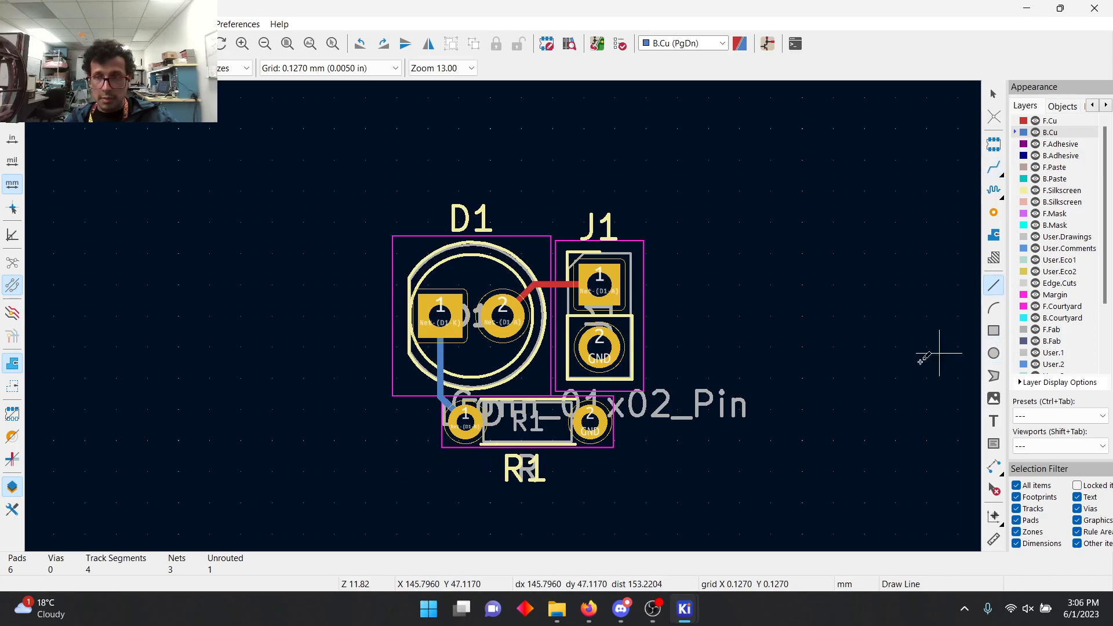
{"action": "scroll", "coordinate": [1070, 194], "scroll_direction": "down", "scroll_amount": 3}
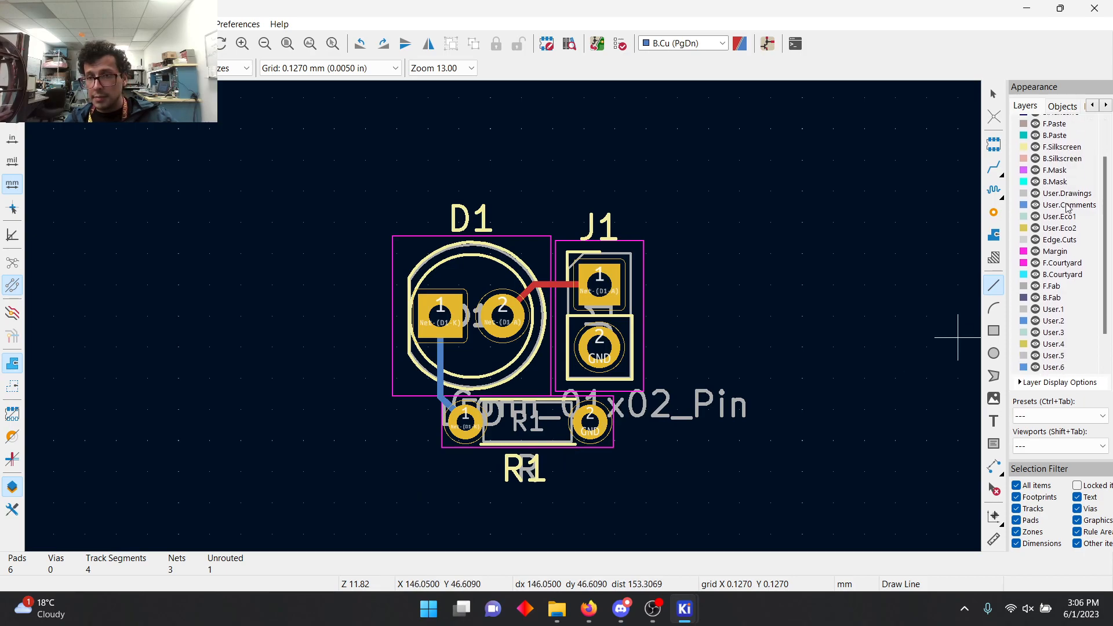
{"action": "scroll", "coordinate": [1058, 262], "scroll_direction": "up", "scroll_amount": 1}
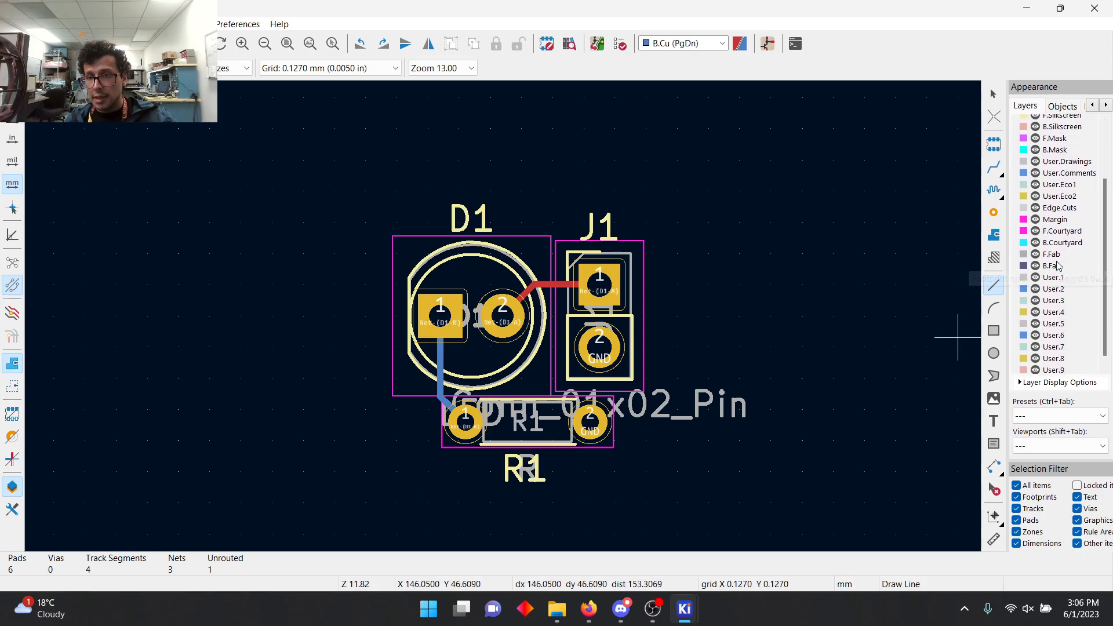
{"action": "left_click", "coordinate": [1060, 208]}
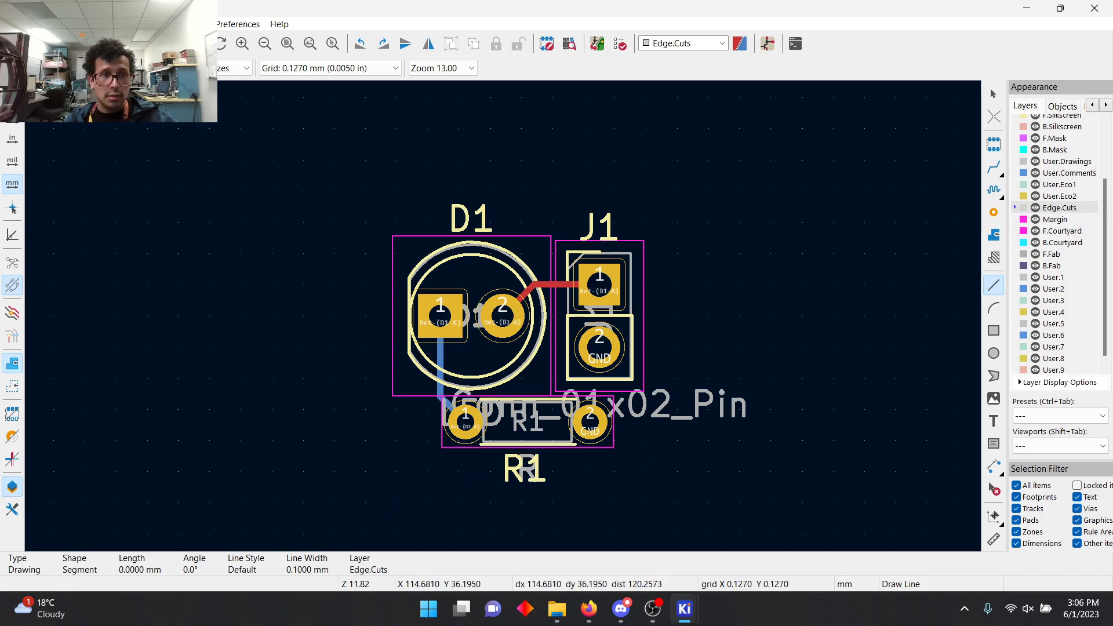
{"action": "left_click", "coordinate": [348, 68]}
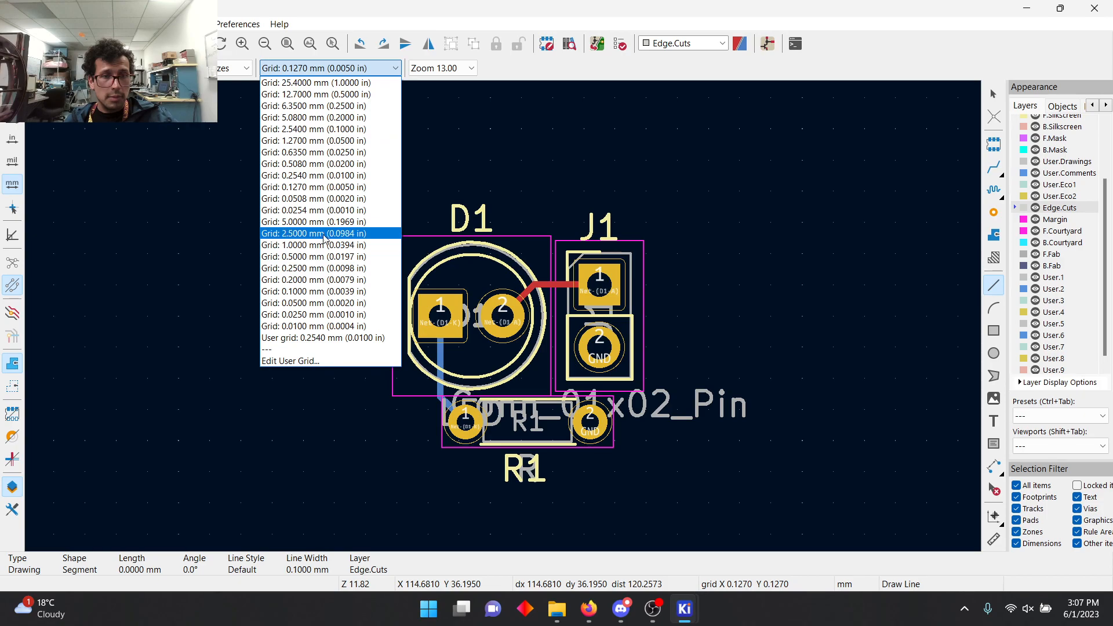
{"action": "left_click", "coordinate": [319, 245]}
{"action": "left_click", "coordinate": [393, 224]}
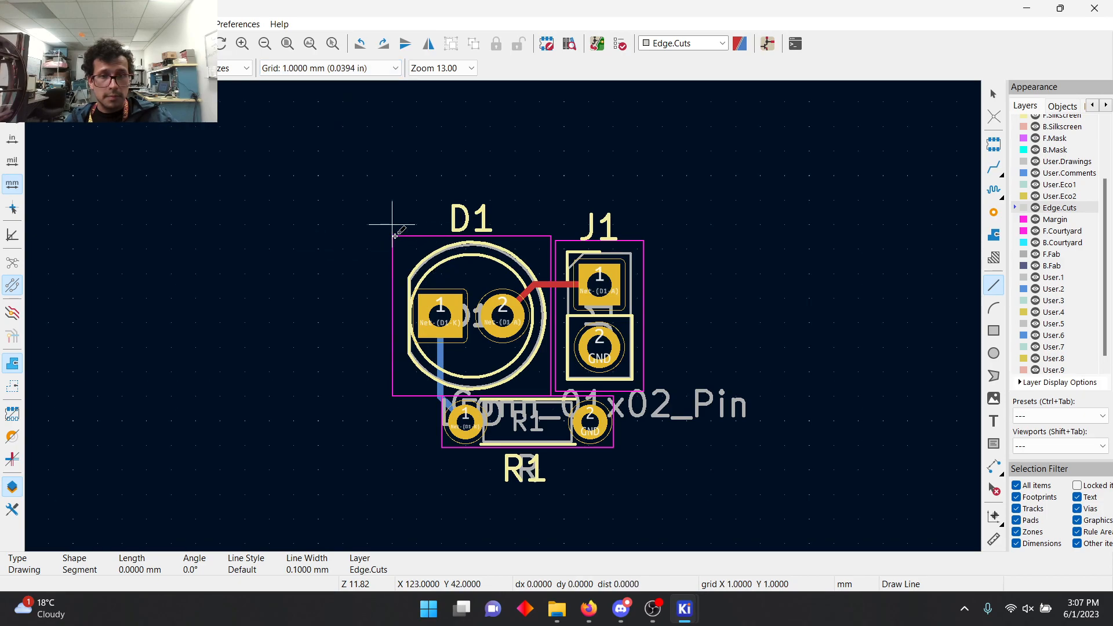
{"action": "left_click", "coordinate": [662, 224]}
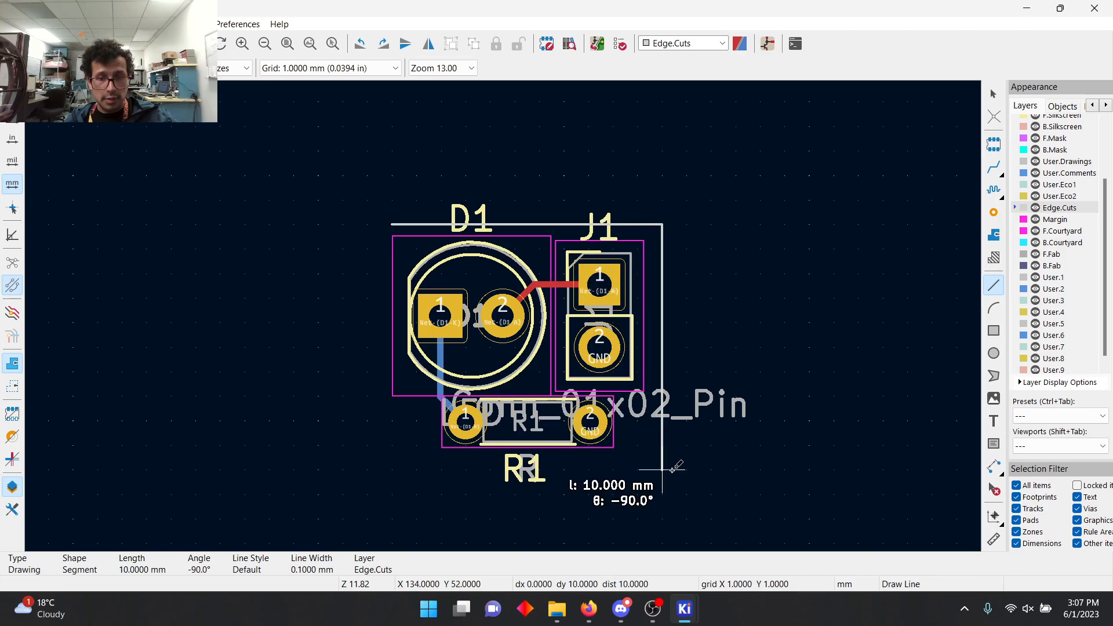
{"action": "left_click", "coordinate": [662, 495]}
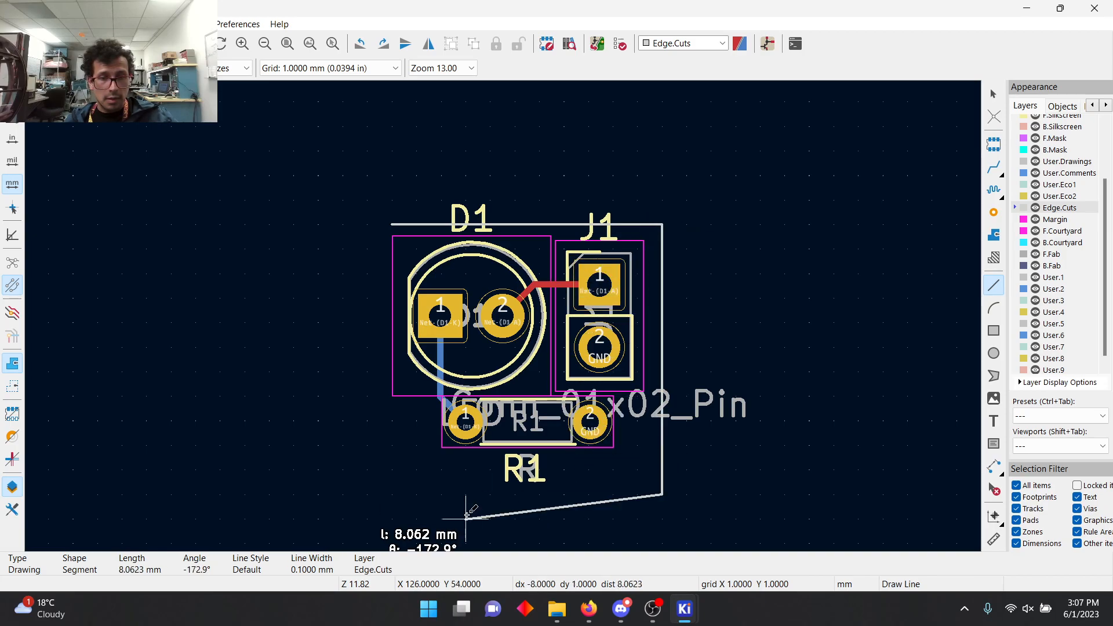
{"action": "left_click", "coordinate": [392, 495]}
{"action": "left_click", "coordinate": [392, 225]}
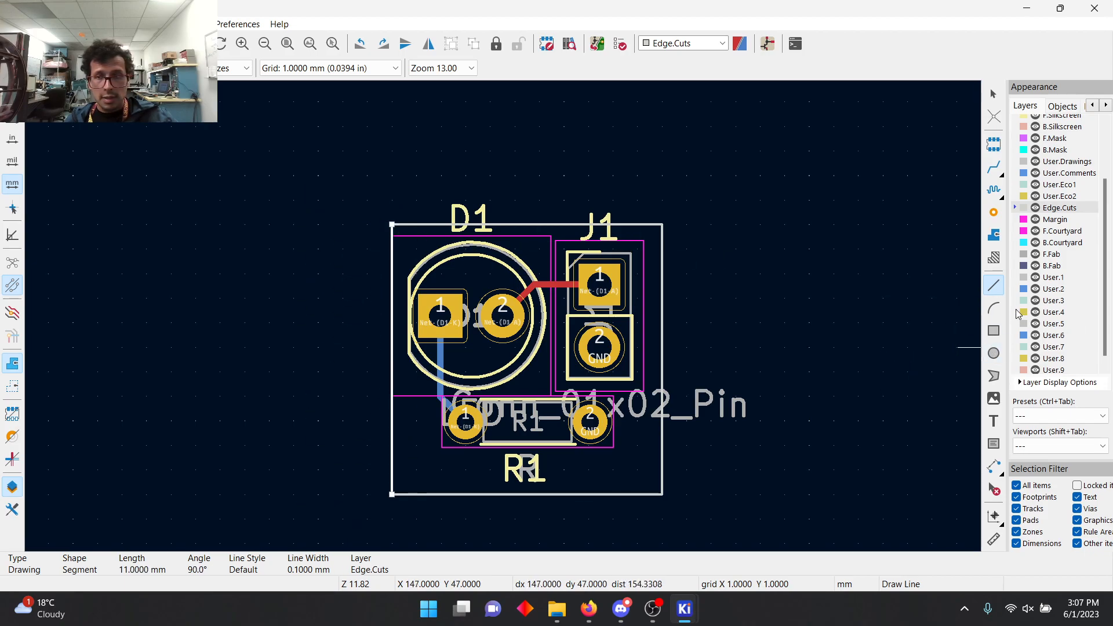
Step: Draw a rule area over the whole square board outline on the F.Cu and B.Cu layers
{"action": "left_click", "coordinate": [993, 257]}
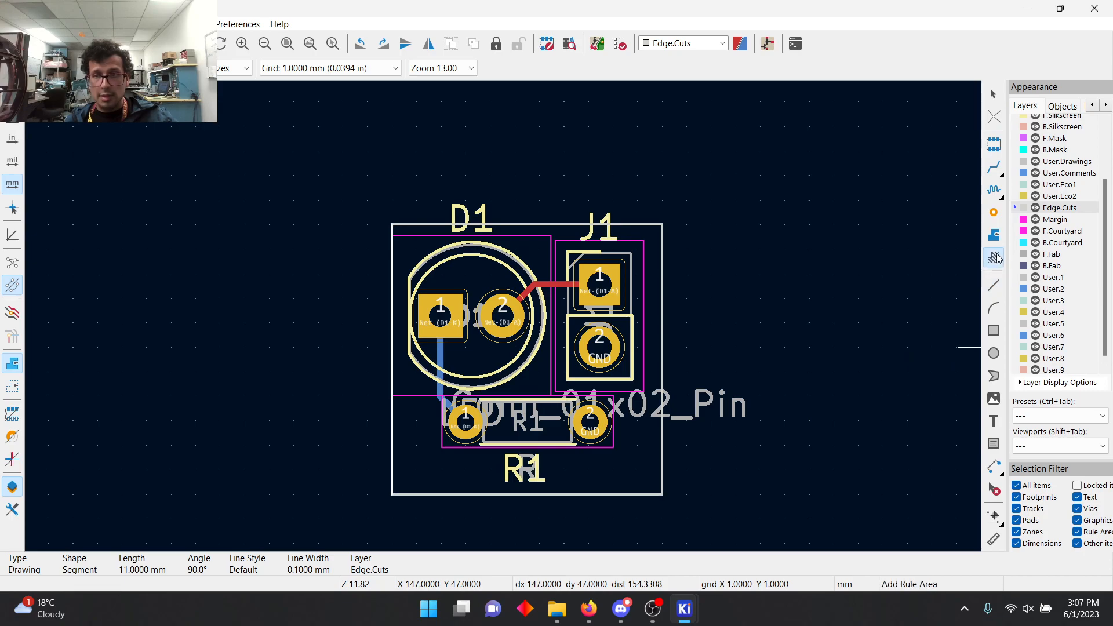
{"action": "left_click", "coordinate": [662, 223]}
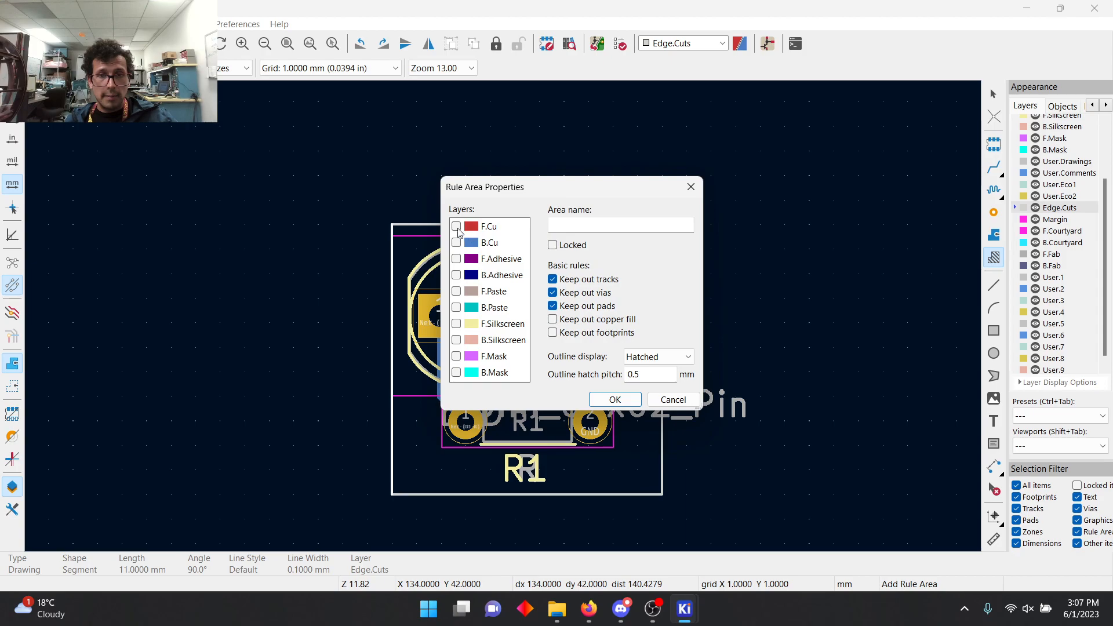
{"action": "left_click", "coordinate": [457, 227]}
{"action": "left_click", "coordinate": [456, 243]}
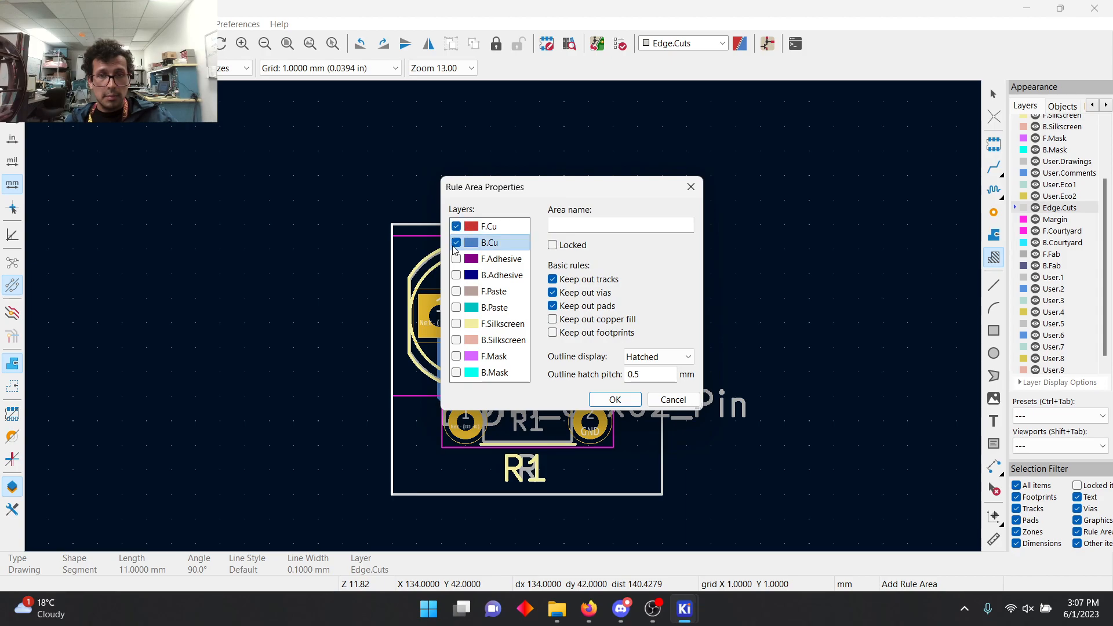
{"action": "left_click", "coordinate": [613, 400]}
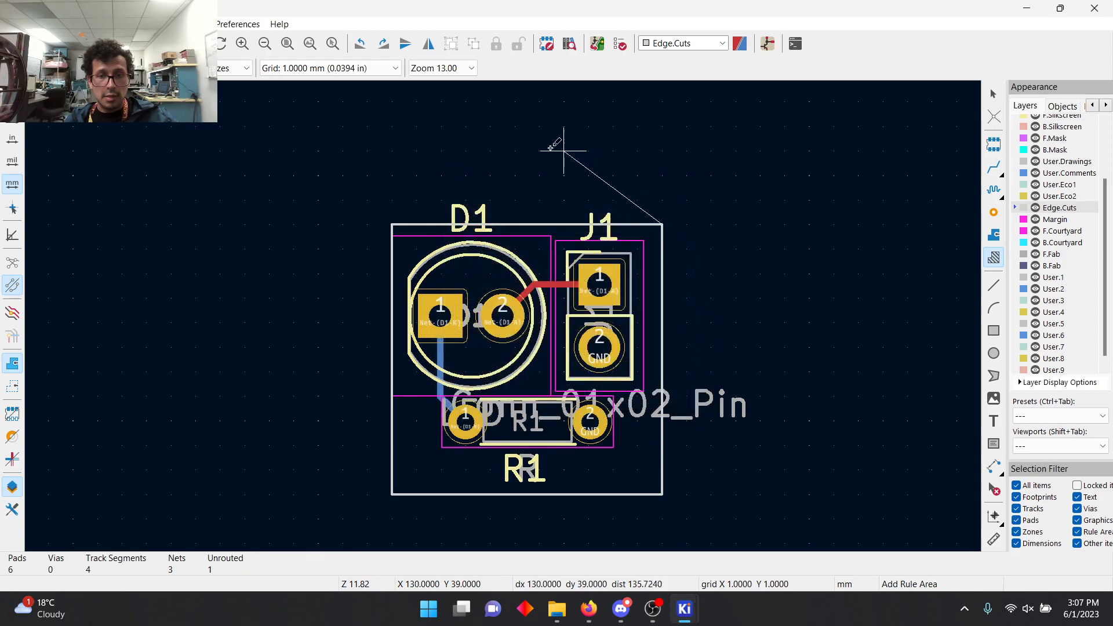
{"action": "left_click", "coordinate": [391, 223]}
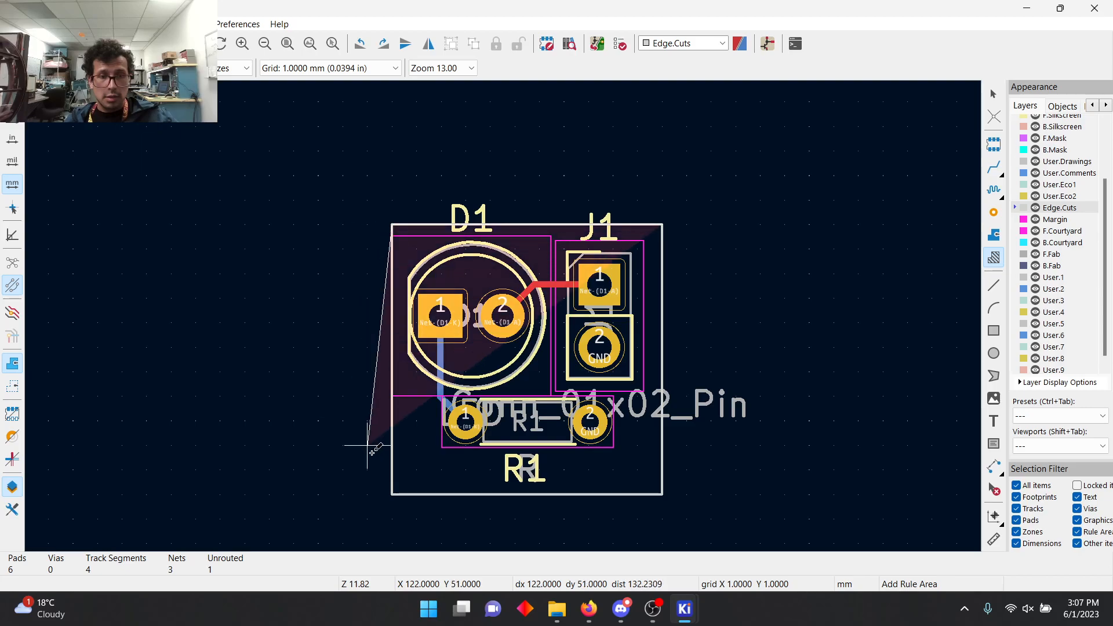
{"action": "left_click", "coordinate": [391, 494]}
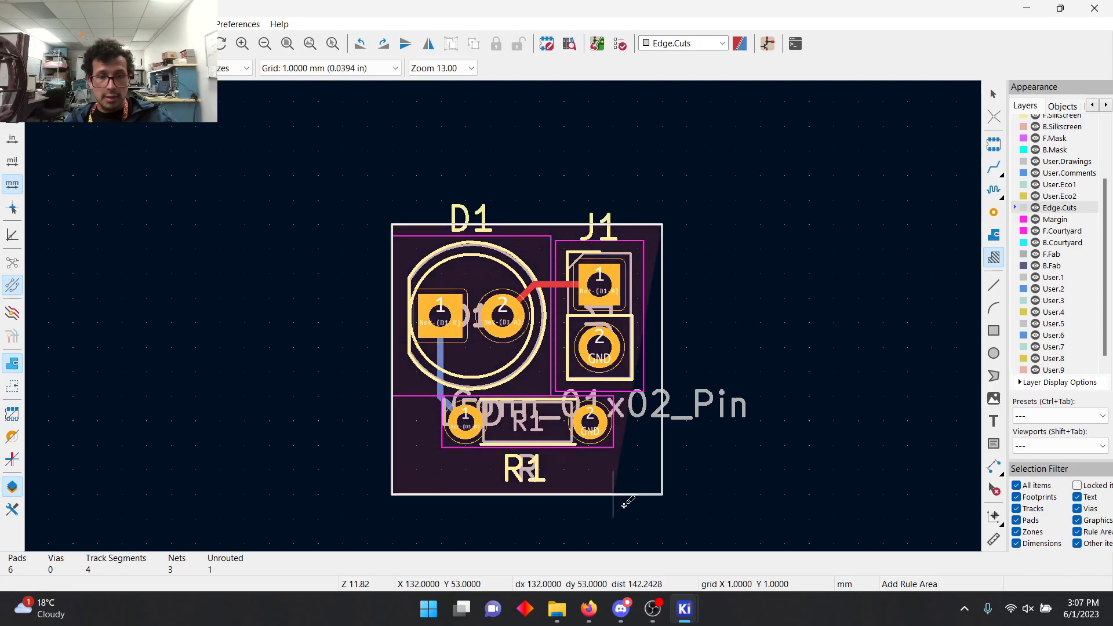
{"action": "double_click", "coordinate": [662, 494]}
{"action": "key", "text": "Escape"}
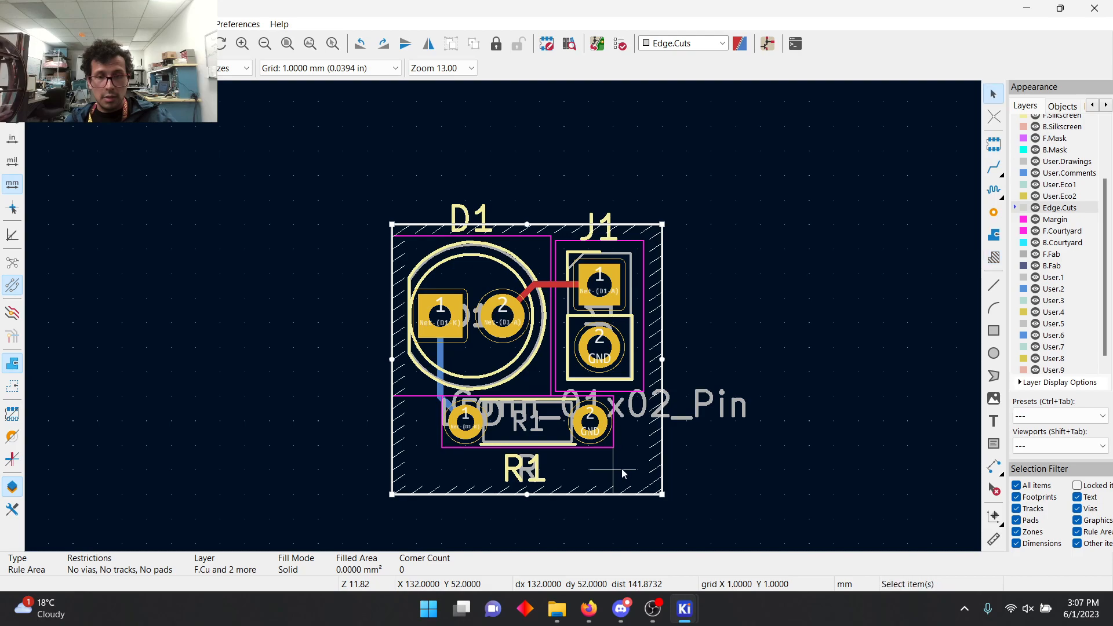
Step: Try to fill all zones from the selected rule area, and delete that rule area
{"action": "right_click", "coordinate": [633, 464]}
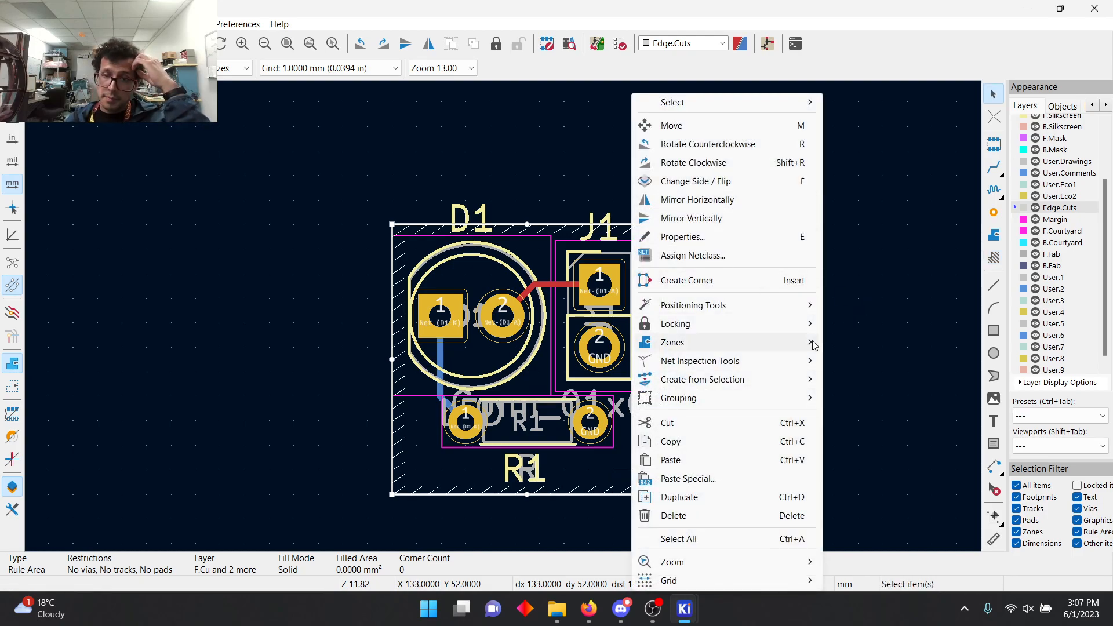
{"action": "mouse_move", "coordinate": [811, 342]}
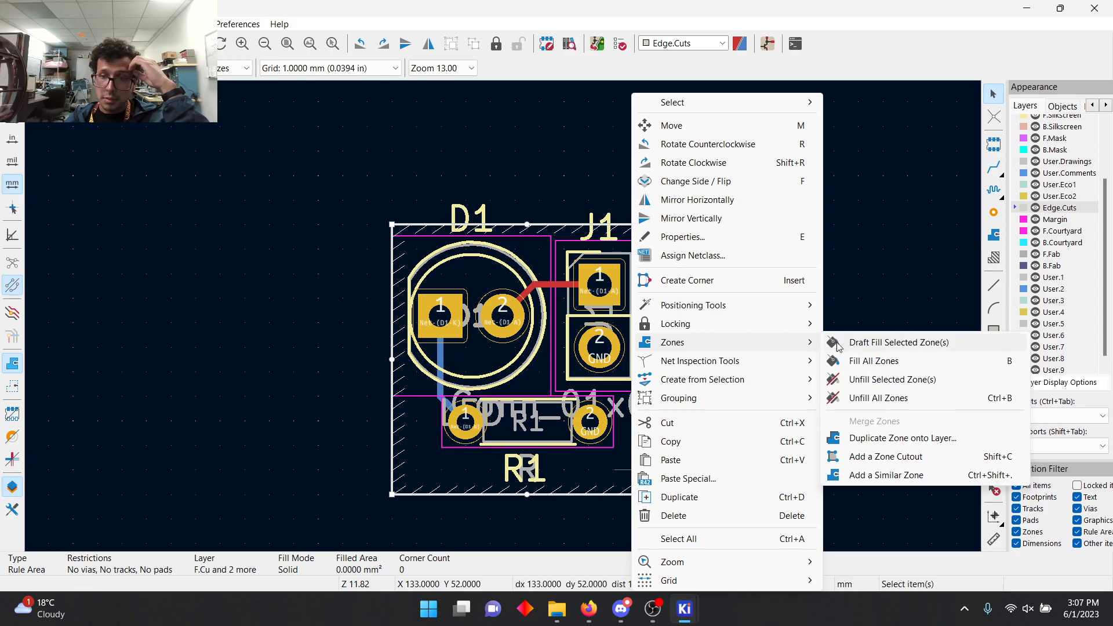
{"action": "left_click", "coordinate": [877, 362]}
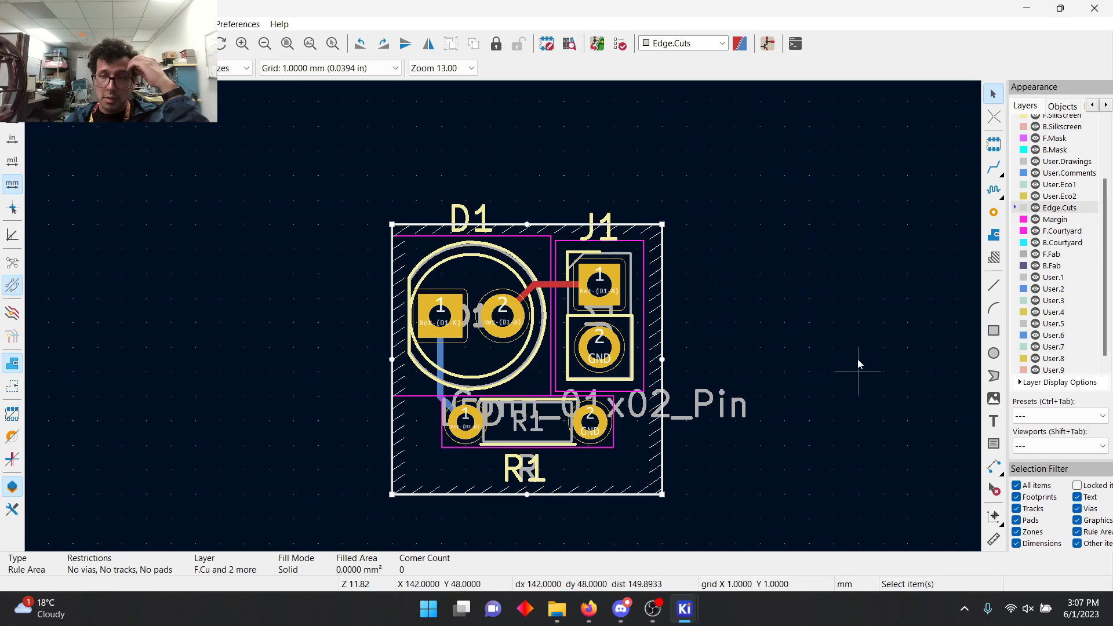
{"action": "key", "text": "Delete"}
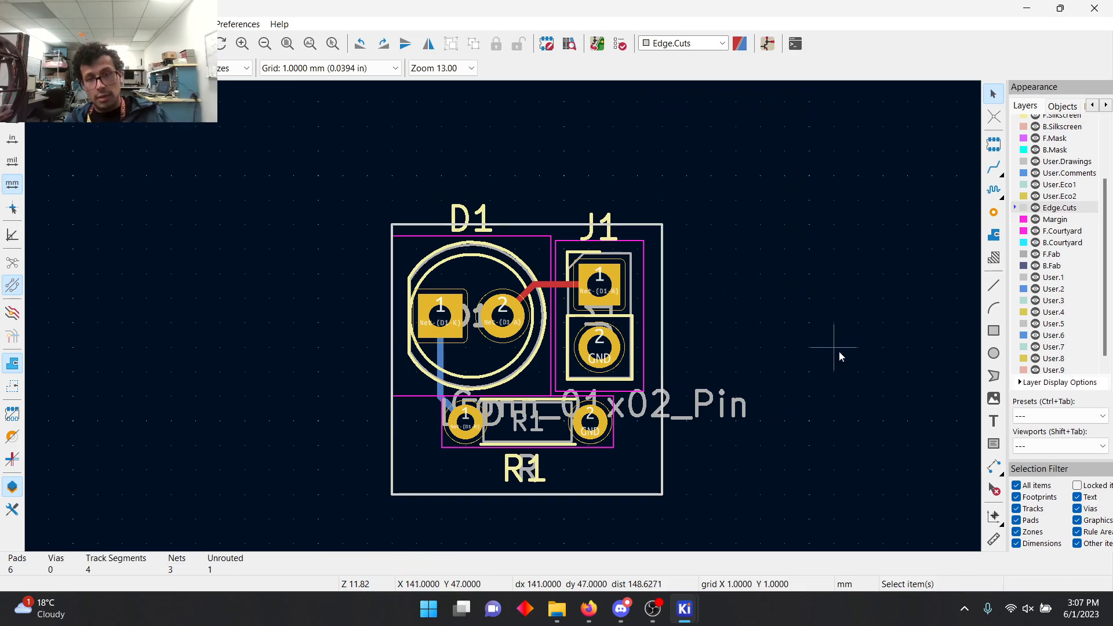
Step: Draw a rule area named GND on F.Cu and B.Cu, following the four corners of the board outline
{"action": "left_click", "coordinate": [992, 257]}
{"action": "left_click", "coordinate": [655, 495]}
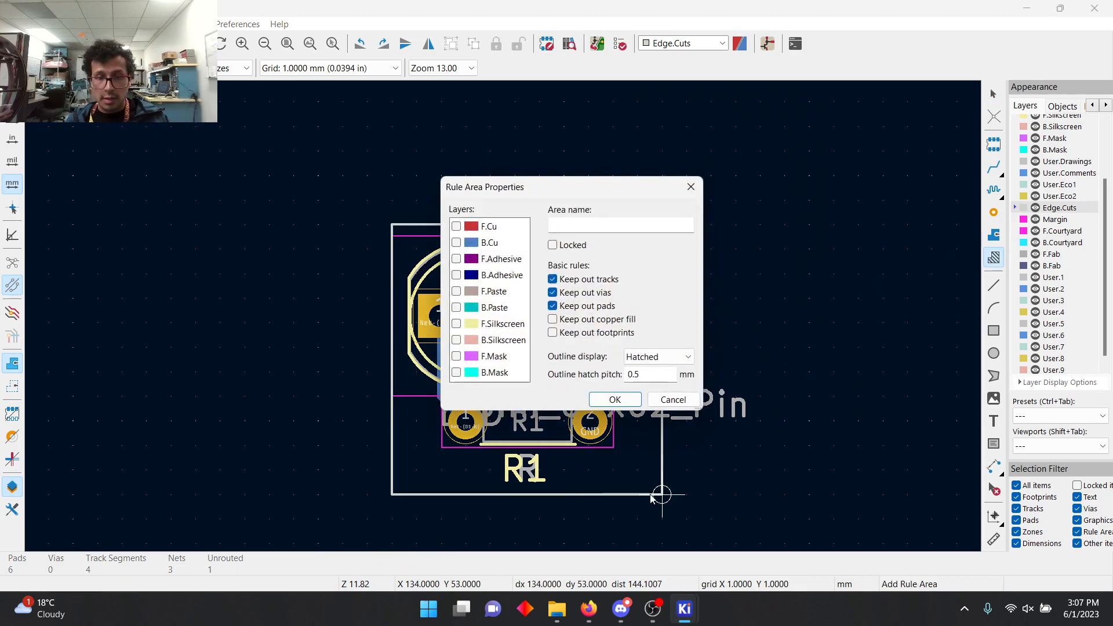
{"action": "left_click", "coordinate": [457, 226]}
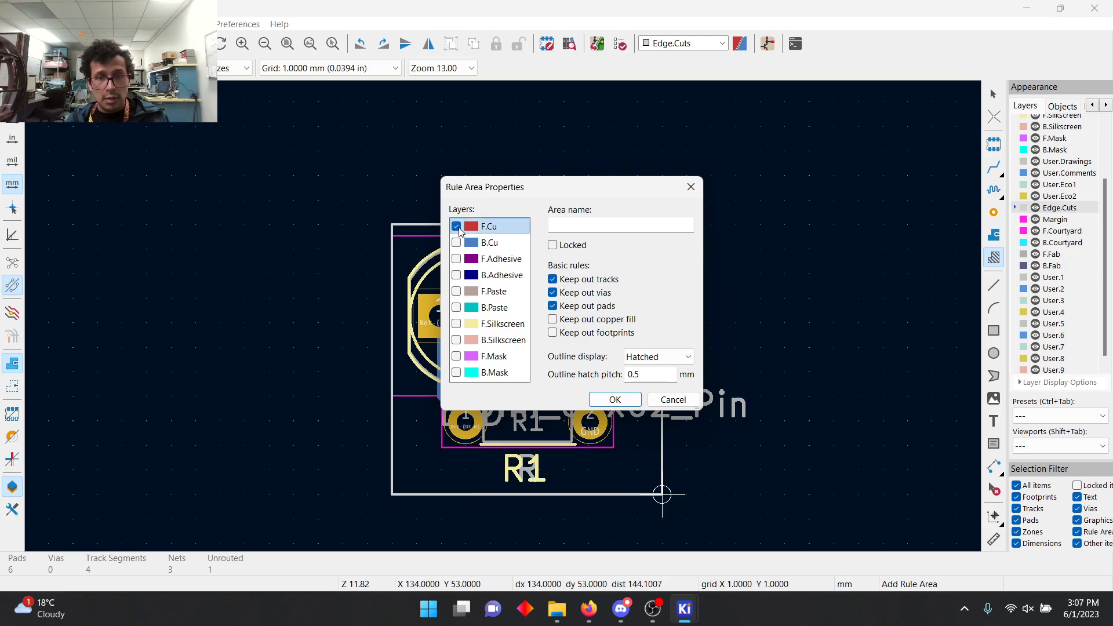
{"action": "left_click", "coordinate": [456, 242]}
{"action": "left_click", "coordinate": [612, 224]}
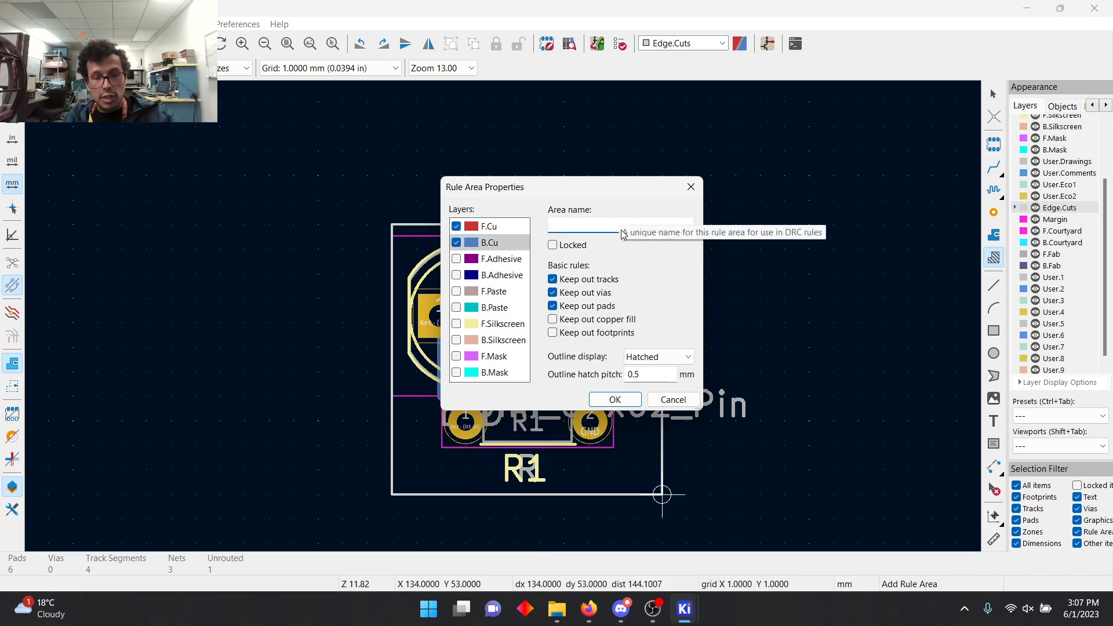
{"action": "type", "text": "GND"}
{"action": "key", "text": "Return"}
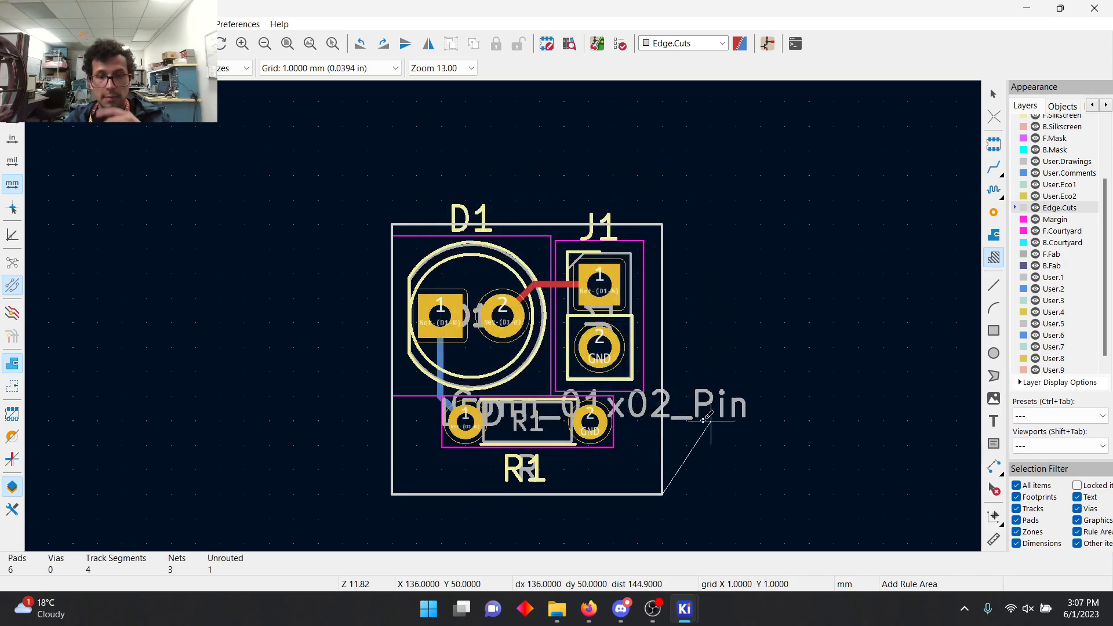
{"action": "left_click", "coordinate": [662, 223]}
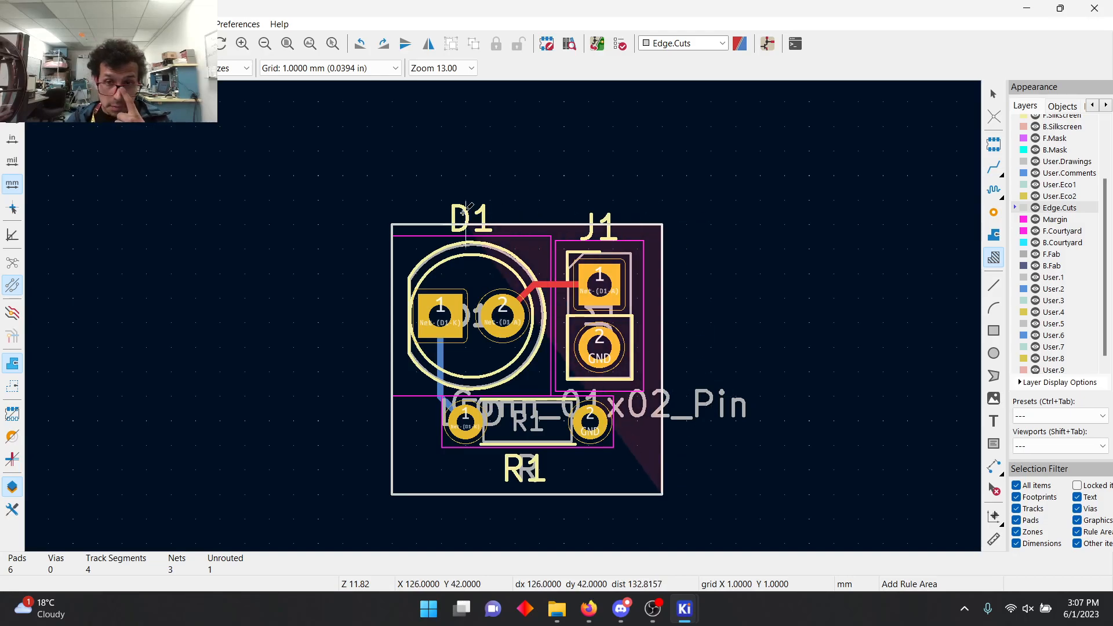
{"action": "left_click", "coordinate": [391, 224]}
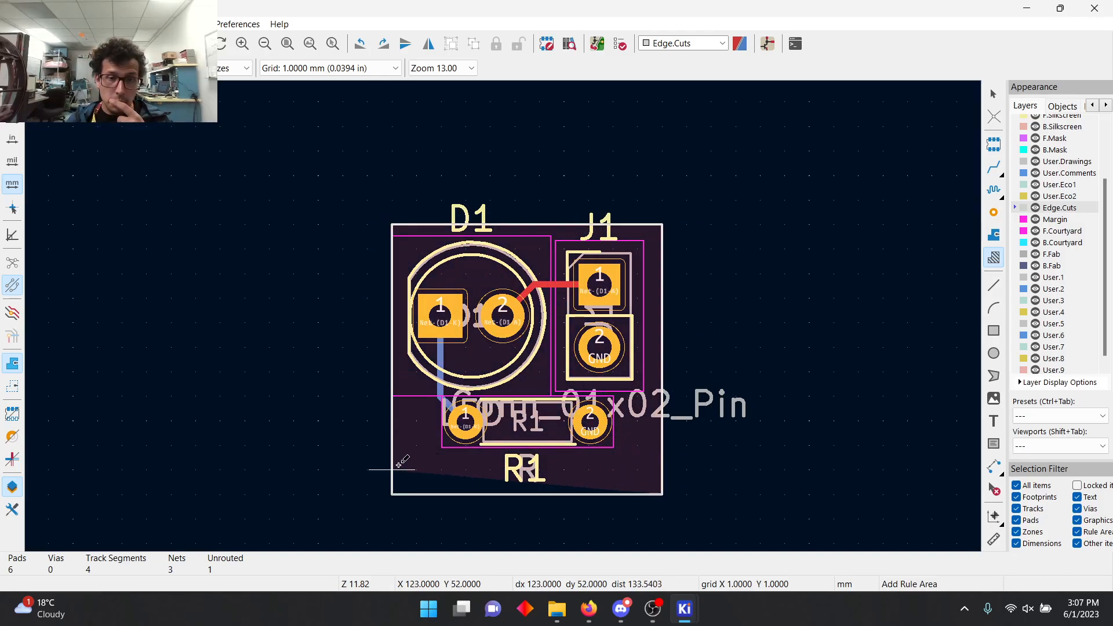
{"action": "double_click", "coordinate": [391, 494]}
{"action": "right_click", "coordinate": [440, 444]}
{"action": "left_click", "coordinate": [481, 489]}
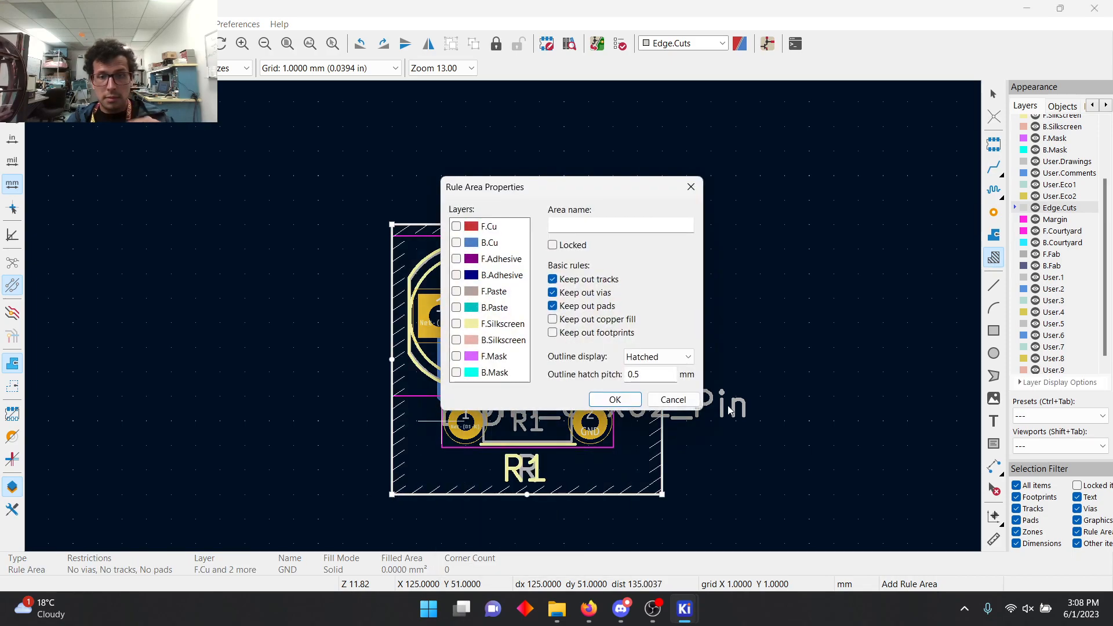
{"action": "left_click", "coordinate": [672, 399]}
{"action": "key", "text": "Escape"}
Step: Try to fill all zones with the GND rule area selected, and delete the GND rule area
{"action": "right_click", "coordinate": [531, 380]}
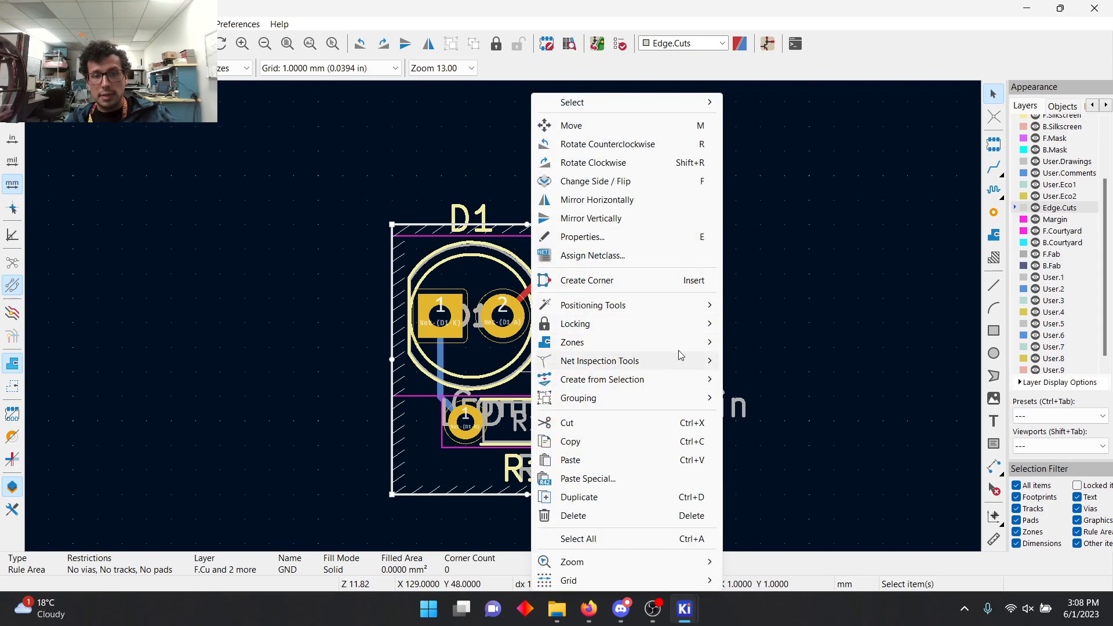
{"action": "mouse_move", "coordinate": [653, 343]}
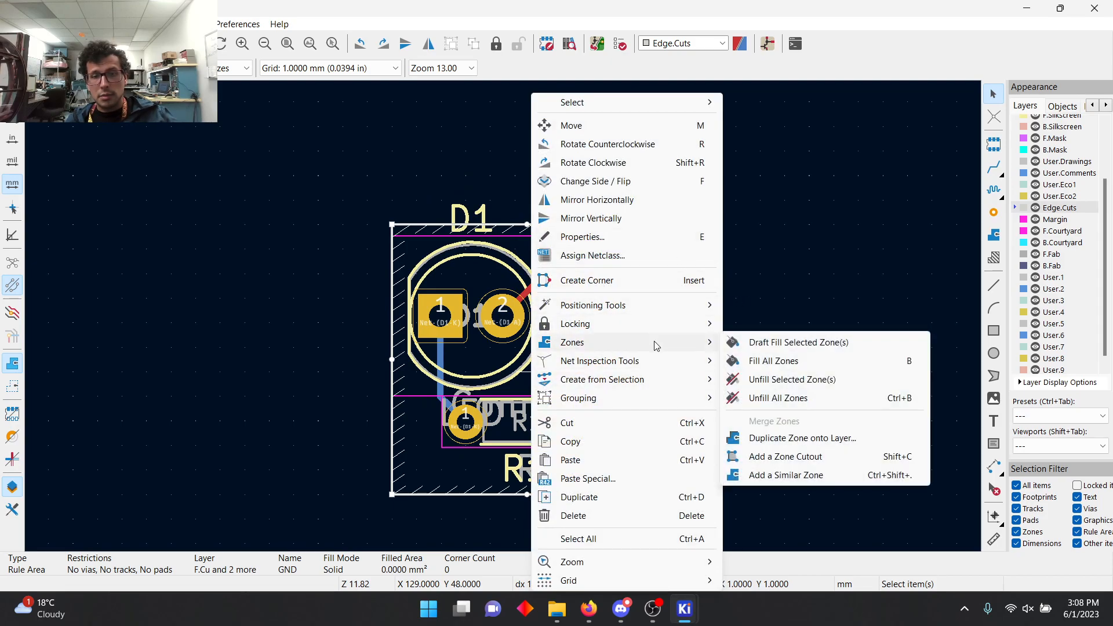
{"action": "left_click", "coordinate": [783, 362]}
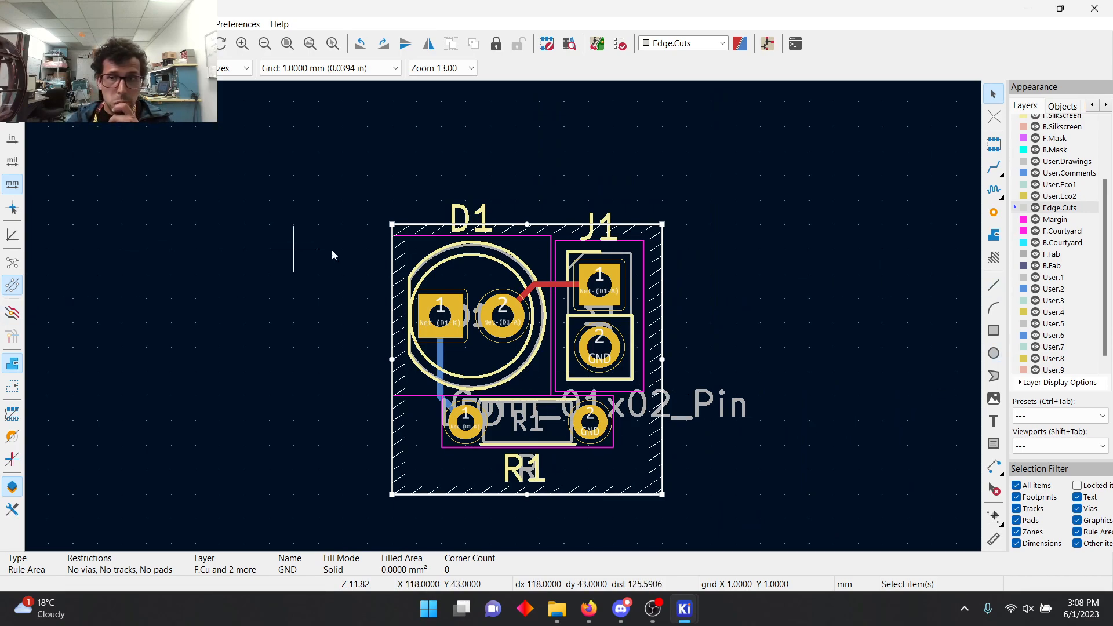
{"action": "left_click", "coordinate": [994, 236]}
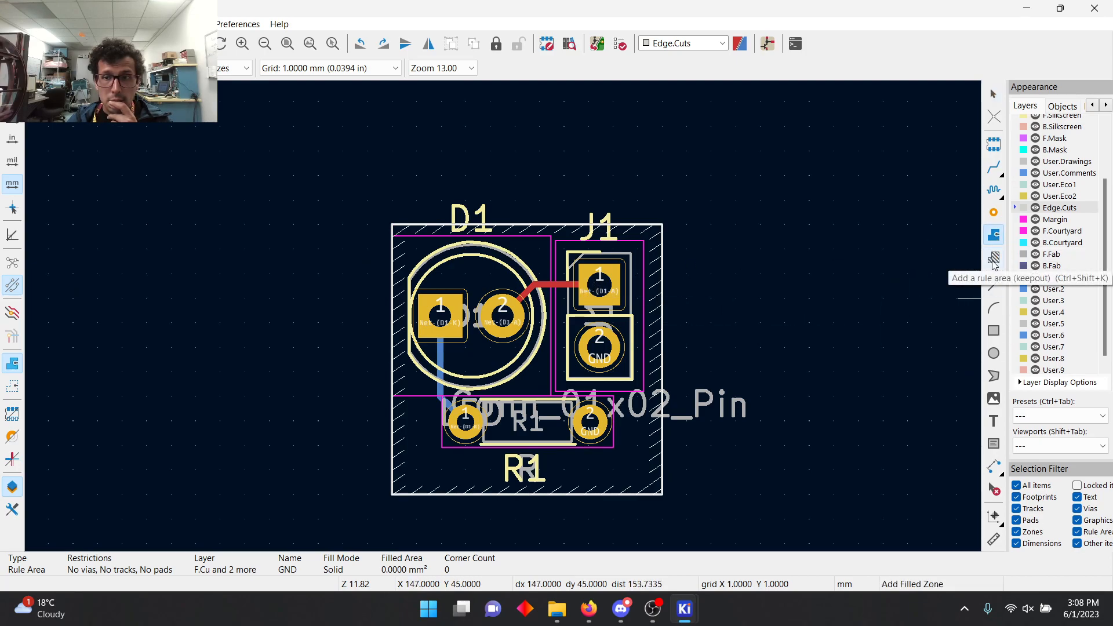
{"action": "key", "text": "Delete"}
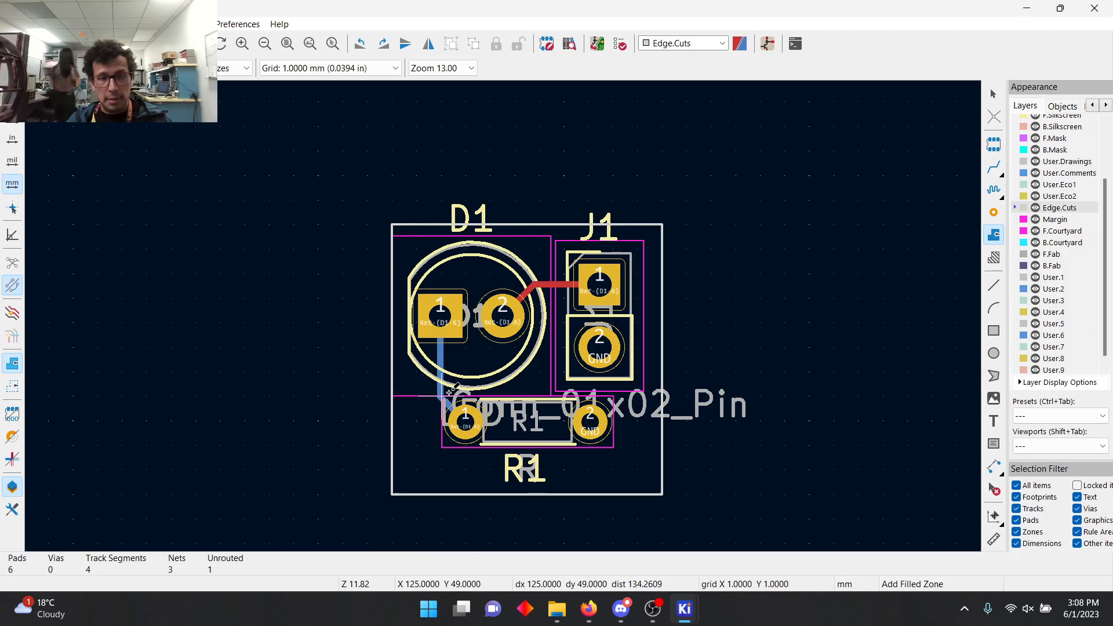
{"action": "left_click", "coordinate": [662, 495]}
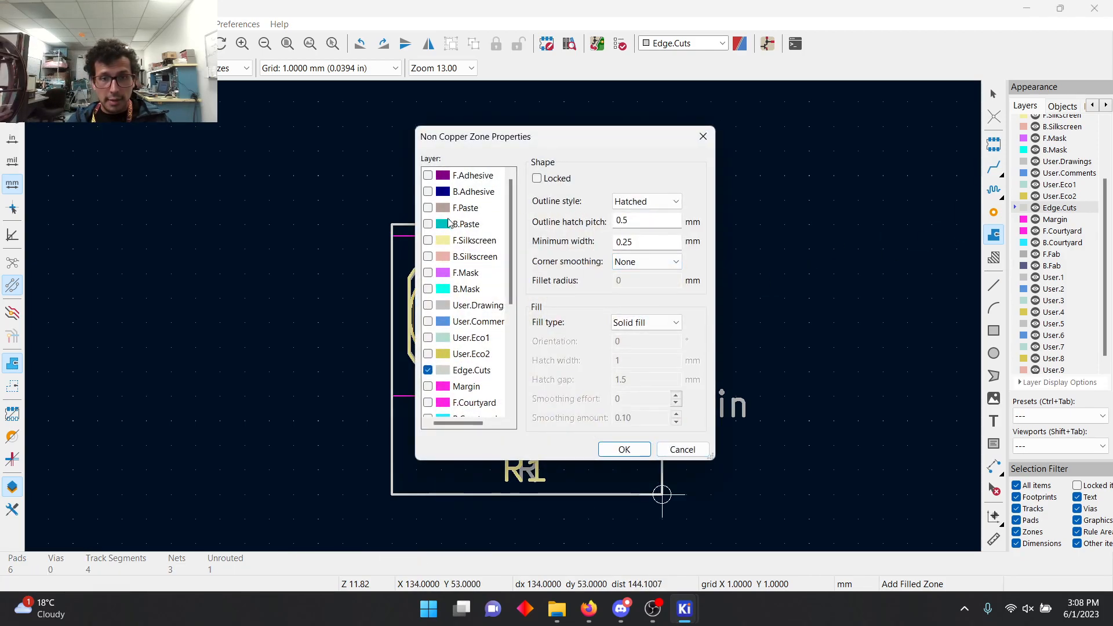
{"action": "scroll", "coordinate": [449, 238], "scroll_direction": "down", "scroll_amount": 3}
{"action": "left_click", "coordinate": [428, 224]}
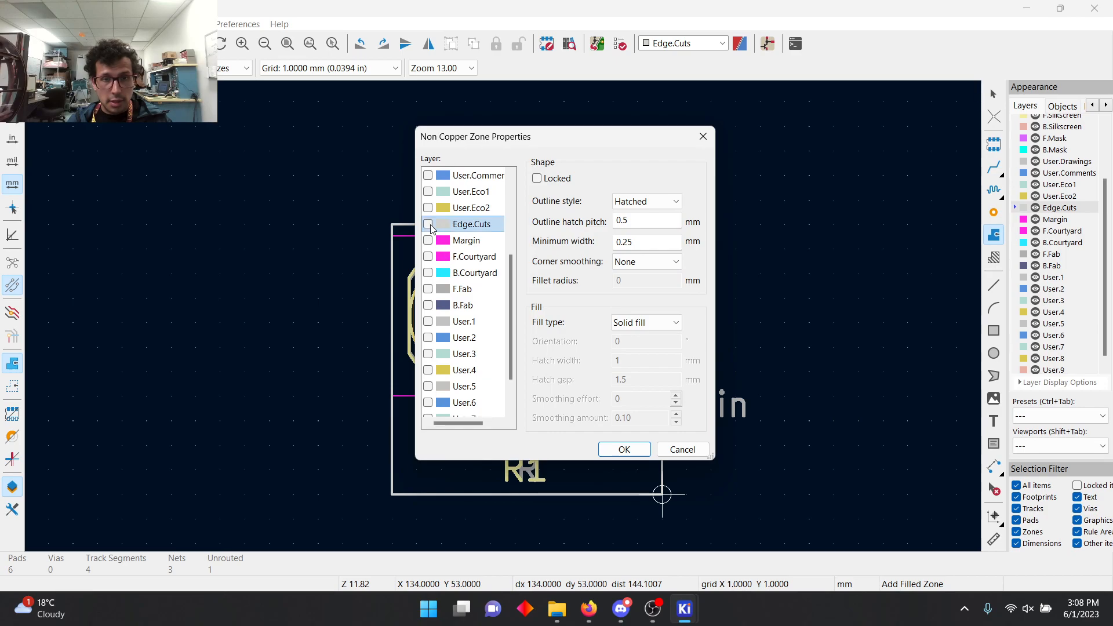
{"action": "scroll", "coordinate": [452, 310], "scroll_direction": "down", "scroll_amount": 1}
{"action": "scroll", "coordinate": [461, 321], "scroll_direction": "up", "scroll_amount": 4}
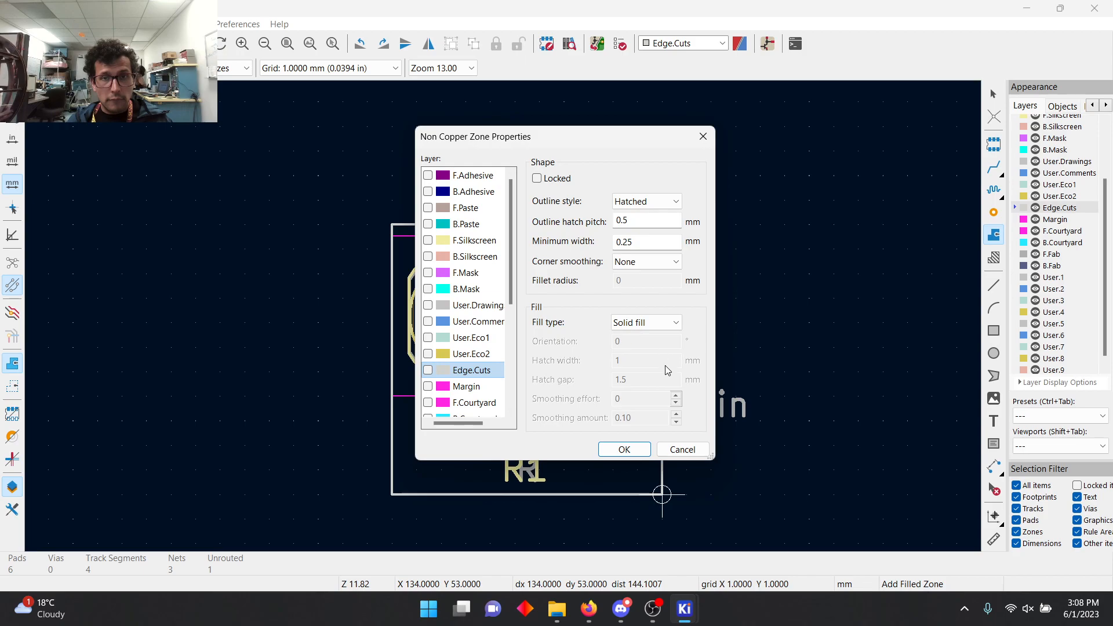
{"action": "left_click", "coordinate": [681, 448]}
{"action": "left_click", "coordinate": [993, 257]}
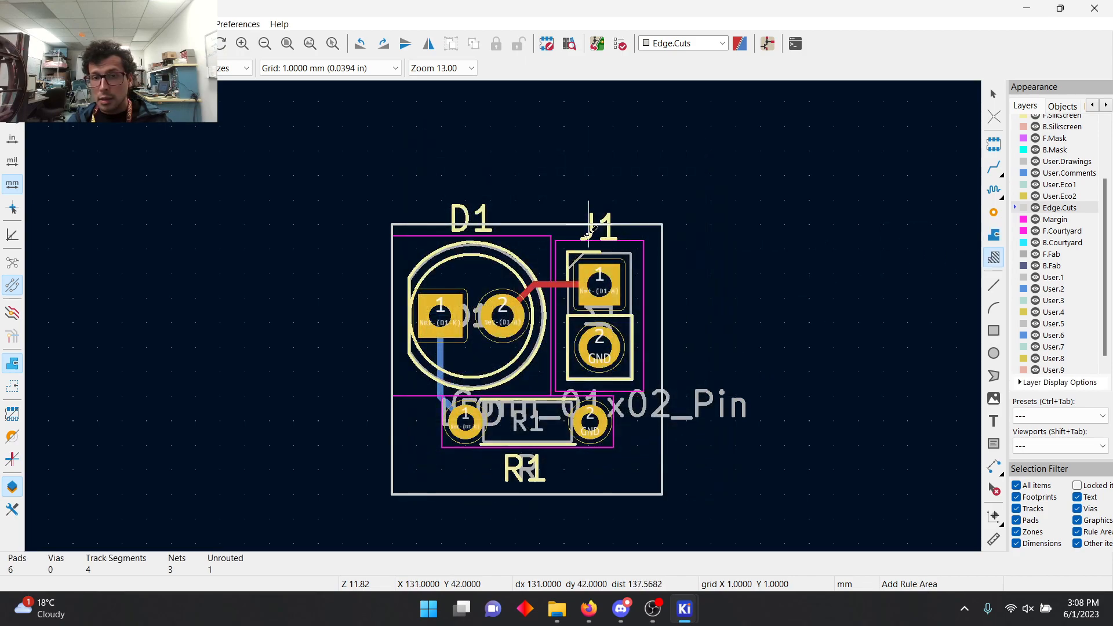
{"action": "left_click", "coordinate": [542, 230]}
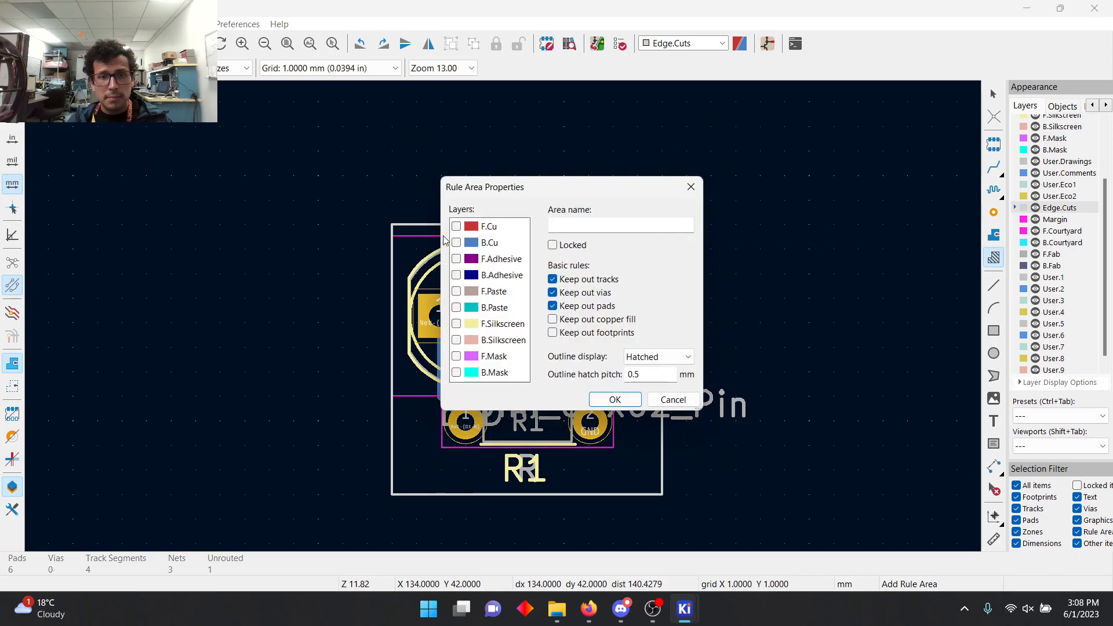
{"action": "left_click", "coordinate": [674, 400]}
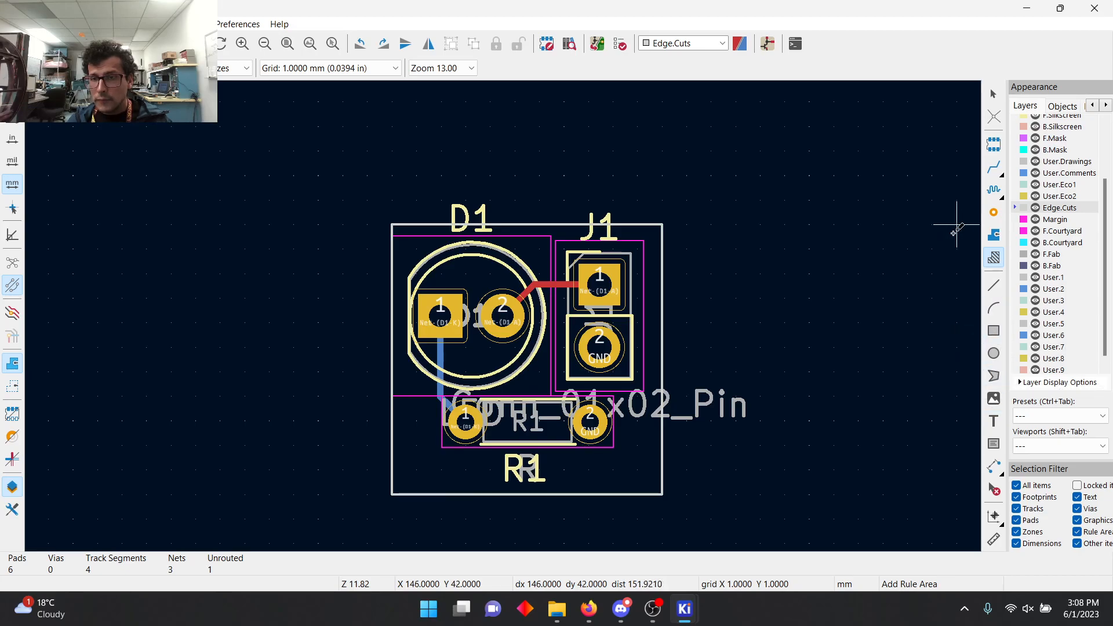
Step: Draw a filled copper zone on the GND net, on F.Cu and B.Cu, along the four corners of the board outline
{"action": "left_click", "coordinate": [994, 235]}
{"action": "scroll", "coordinate": [1043, 141], "scroll_direction": "up", "scroll_amount": 3}
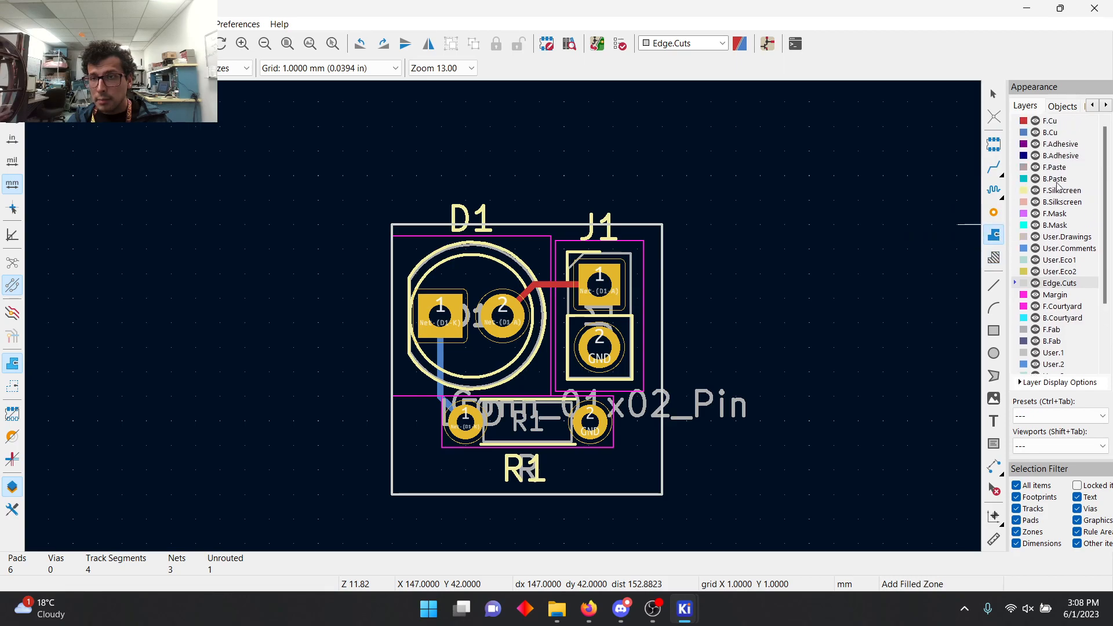
{"action": "left_click", "coordinate": [1049, 122]}
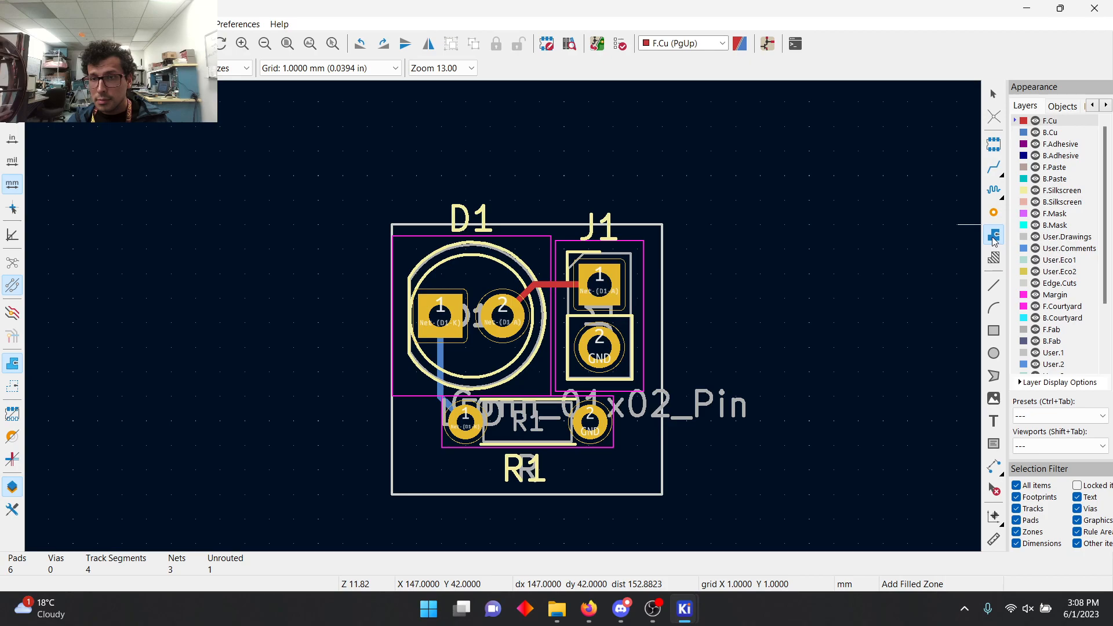
{"action": "left_click", "coordinate": [663, 224]}
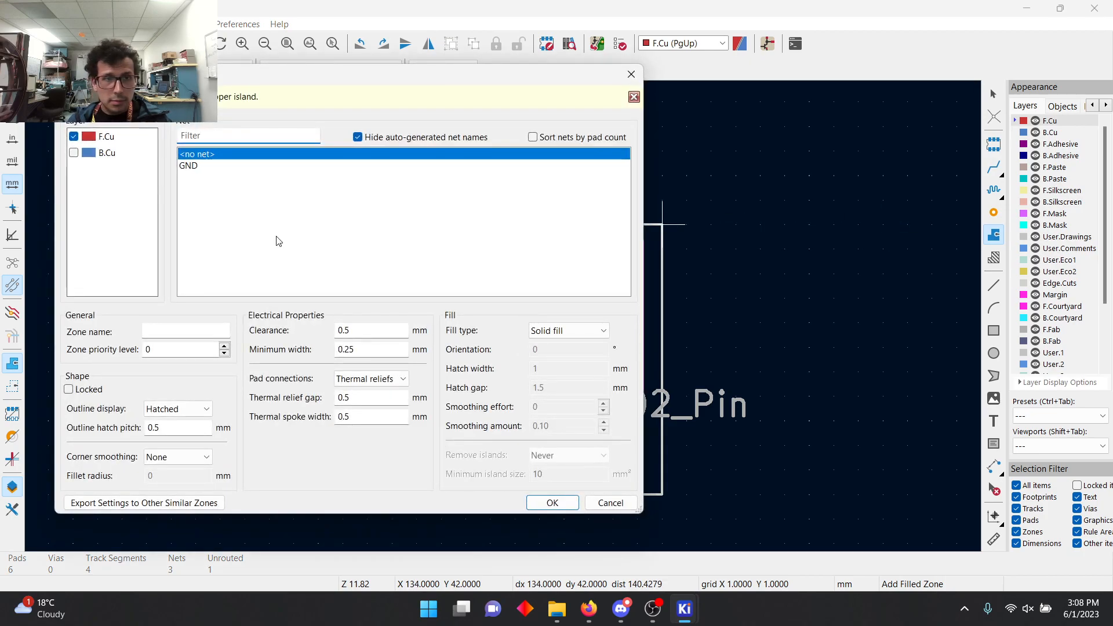
{"action": "left_click", "coordinate": [210, 166]}
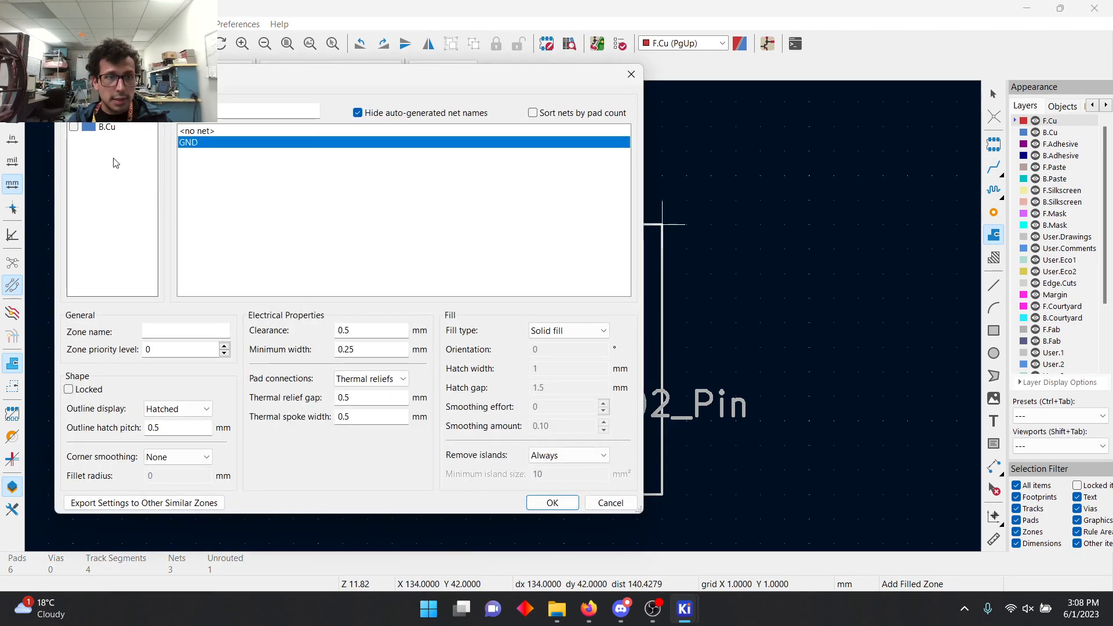
{"action": "left_click", "coordinate": [74, 127]}
{"action": "left_click", "coordinate": [552, 503]}
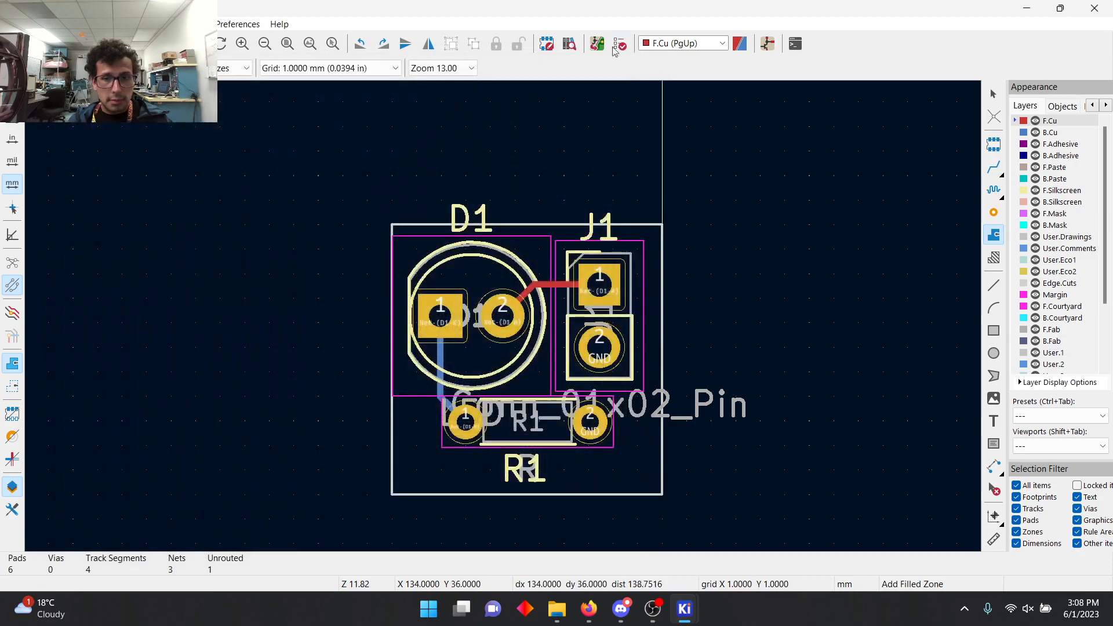
{"action": "left_click", "coordinate": [391, 225]}
{"action": "left_click", "coordinate": [391, 494]}
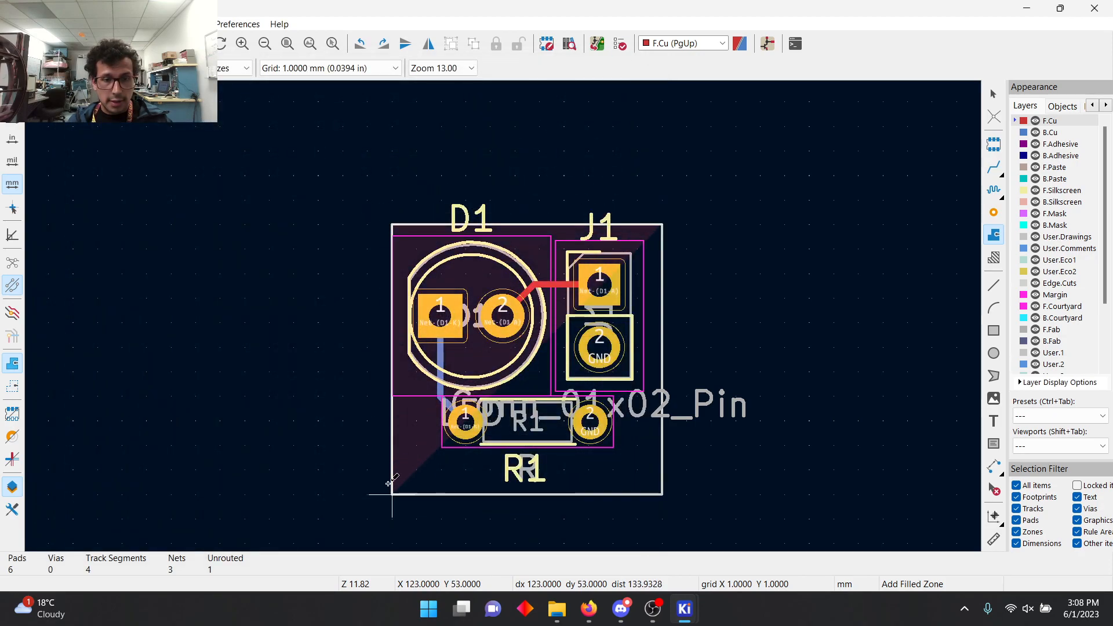
{"action": "left_click", "coordinate": [661, 495]}
Step: Fill all zones so the GND copper is poured across the board
{"action": "right_click", "coordinate": [657, 470]}
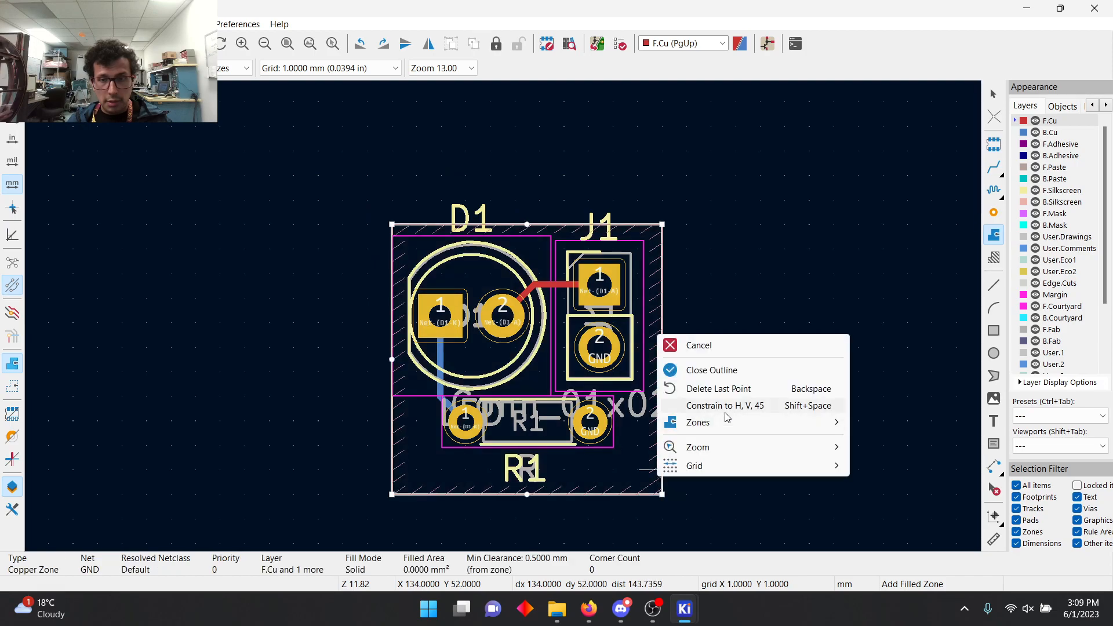
{"action": "mouse_move", "coordinate": [728, 422]}
{"action": "left_click", "coordinate": [1007, 441]}
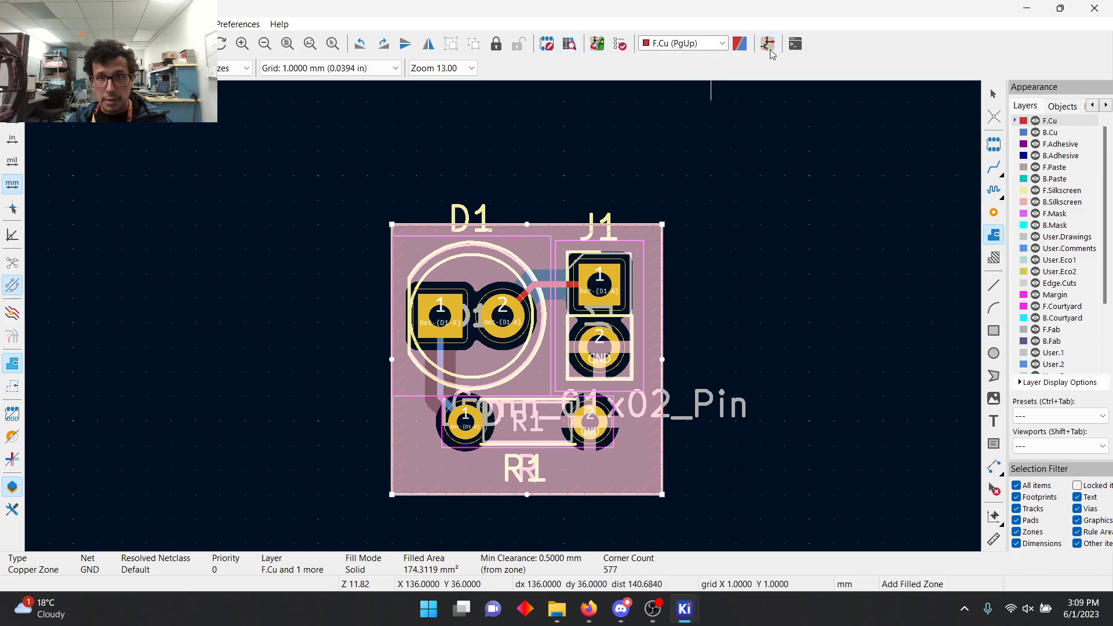
Step: Run the design rules check on the board and review its violations
{"action": "left_click", "coordinate": [619, 44]}
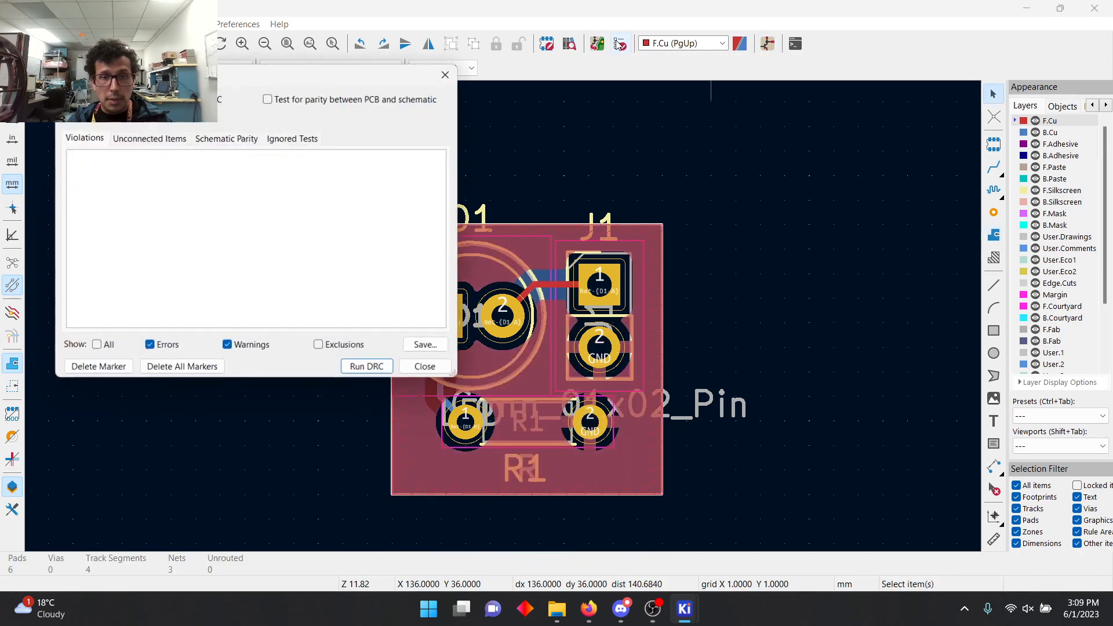
{"action": "left_click", "coordinate": [351, 368]}
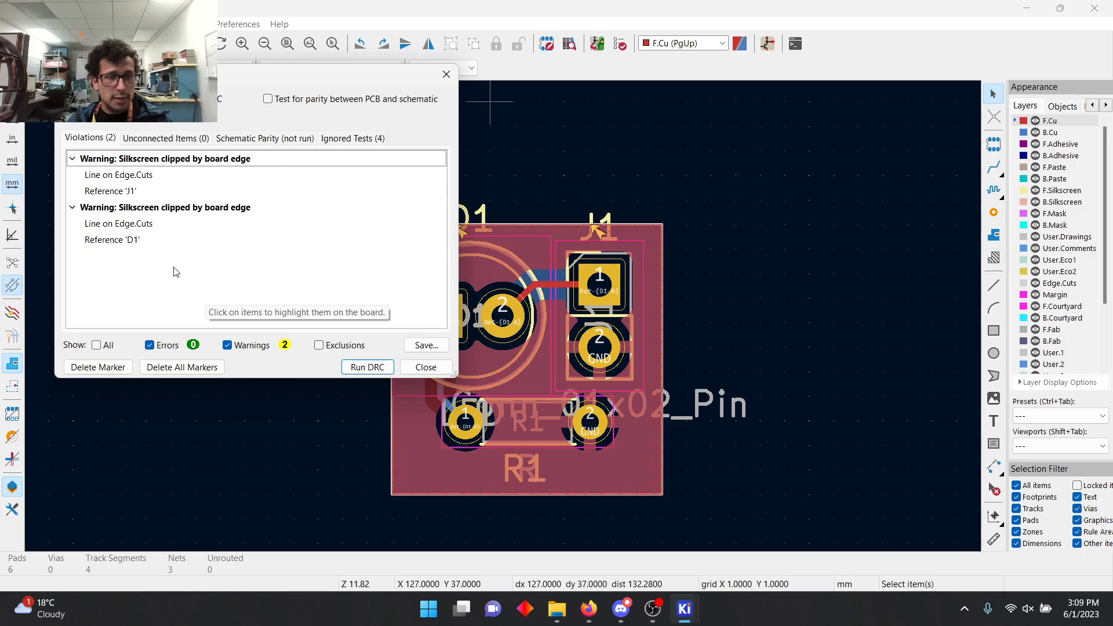
{"action": "left_click", "coordinate": [425, 367]}
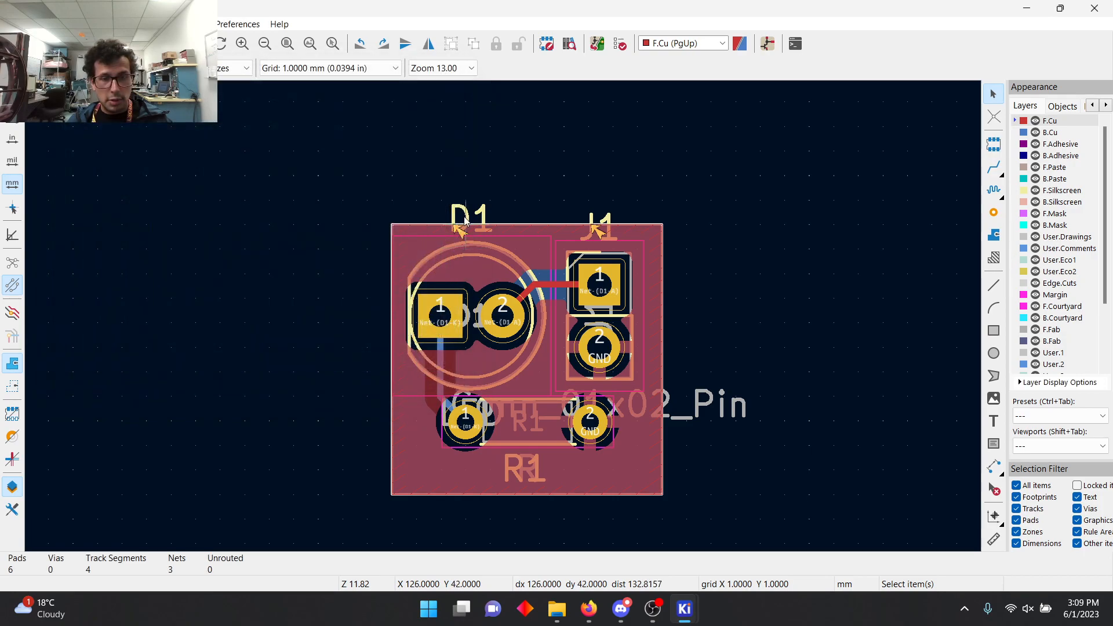
Step: Move the D1 reference text inside the board outline, below the LED and left of R1's pad 1
{"action": "left_click_drag", "start_coordinate": [468, 228], "coordinate": [419, 401]}
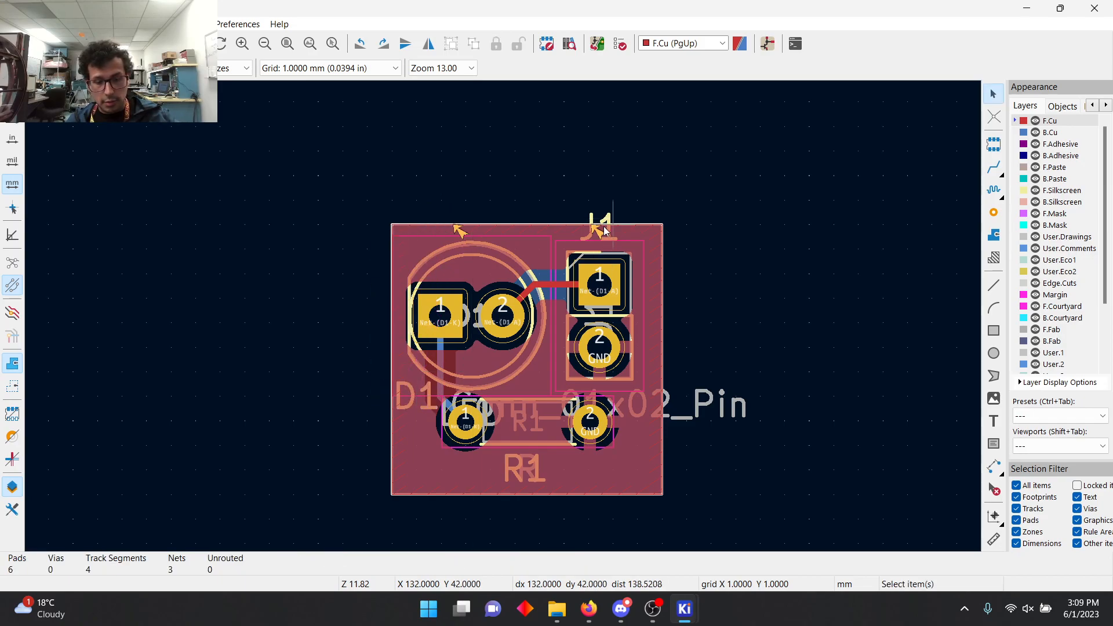
{"action": "left_click", "coordinate": [605, 225]}
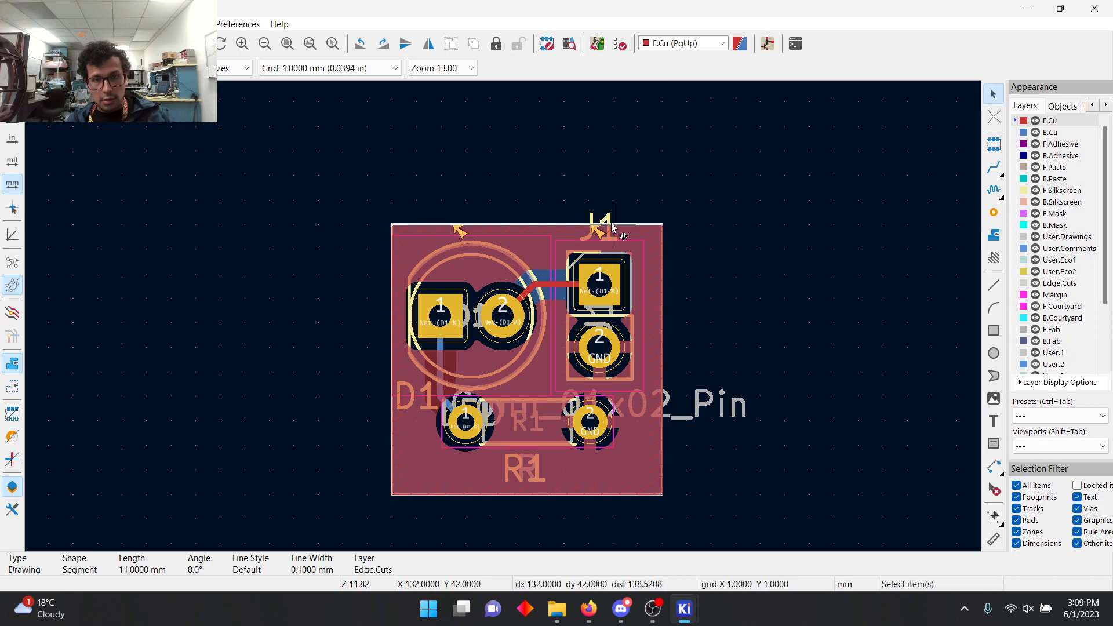
{"action": "key", "text": "m"}
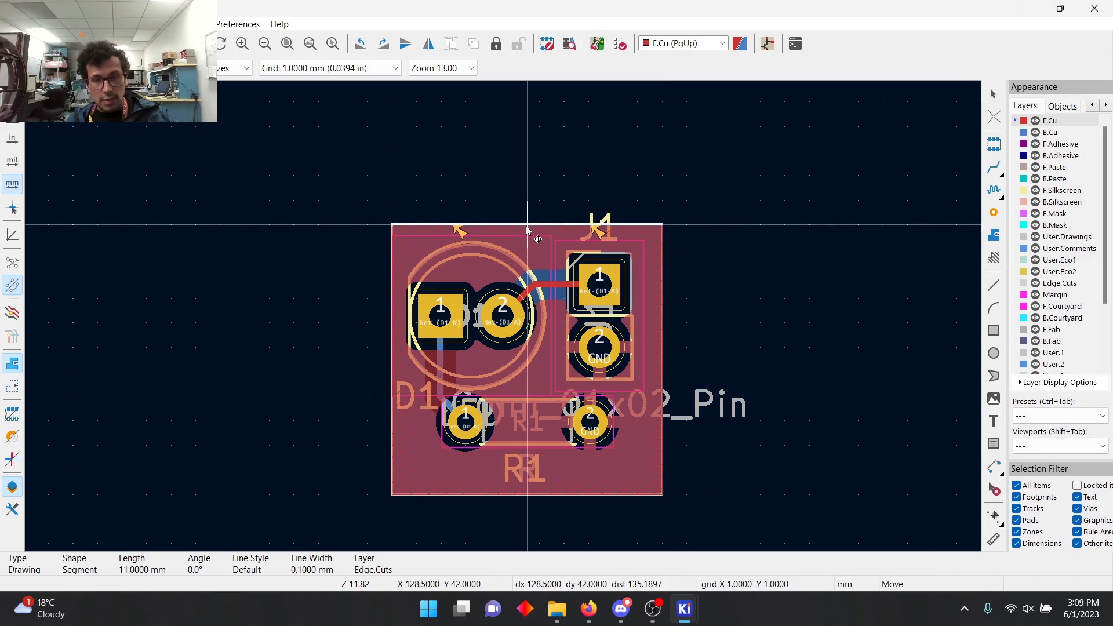
{"action": "key", "text": "Escape"}
Step: Move the J1 reference text inside the board outline, to the right of R1's pad 2
{"action": "scroll", "coordinate": [588, 225], "scroll_direction": "up", "scroll_amount": 1}
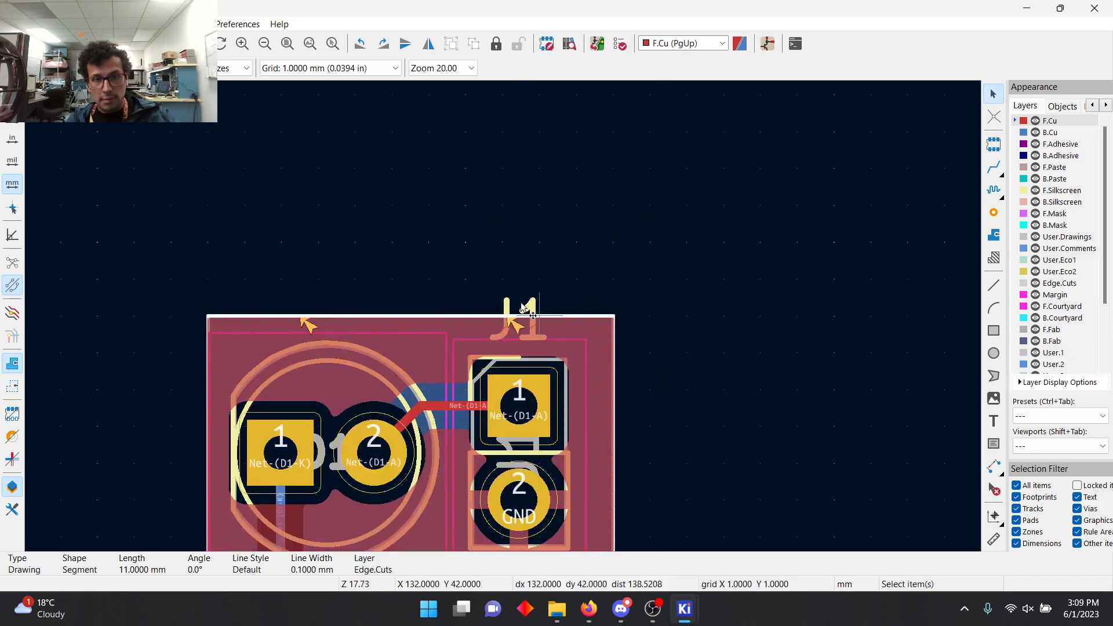
{"action": "left_click", "coordinate": [525, 309]}
{"action": "key", "text": "m"}
{"action": "scroll", "coordinate": [472, 227], "scroll_direction": "down", "scroll_amount": 2}
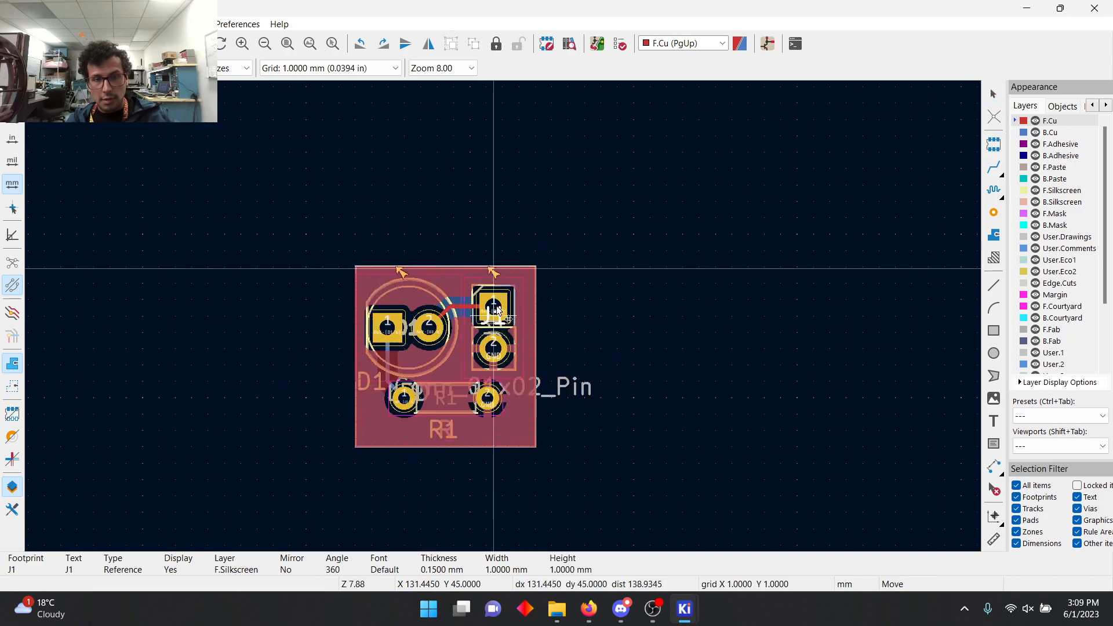
{"action": "scroll", "coordinate": [484, 334], "scroll_direction": "up", "scroll_amount": 2}
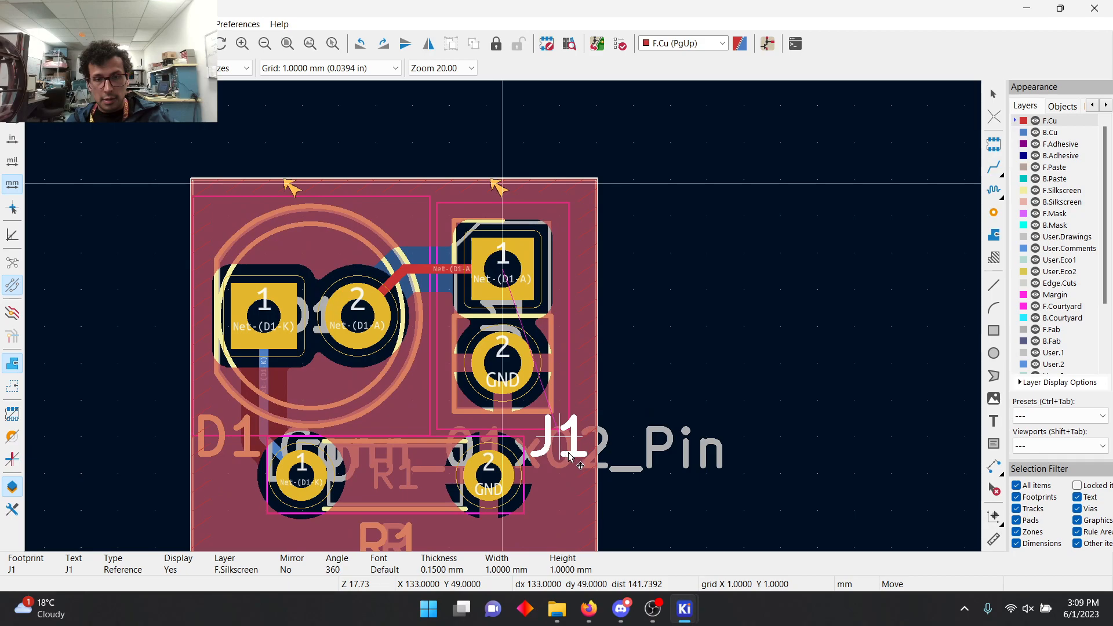
{"action": "left_click", "coordinate": [568, 492]}
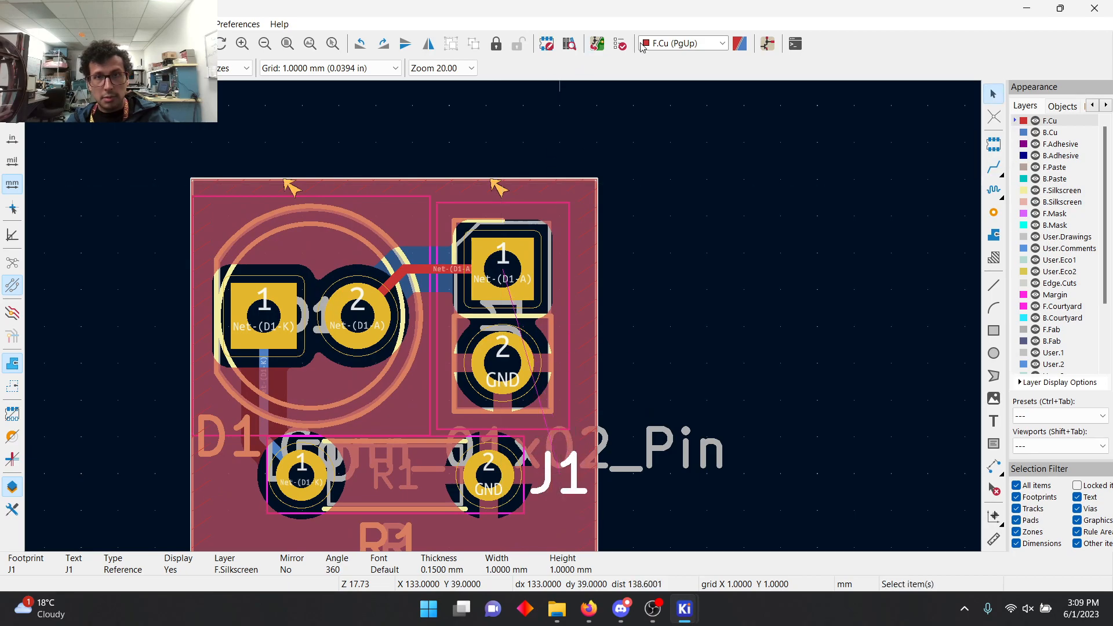
Step: Rerun the design rules check with both reference texts repositioned, and close the checker
{"action": "left_click", "coordinate": [618, 44]}
{"action": "left_click", "coordinate": [366, 367]}
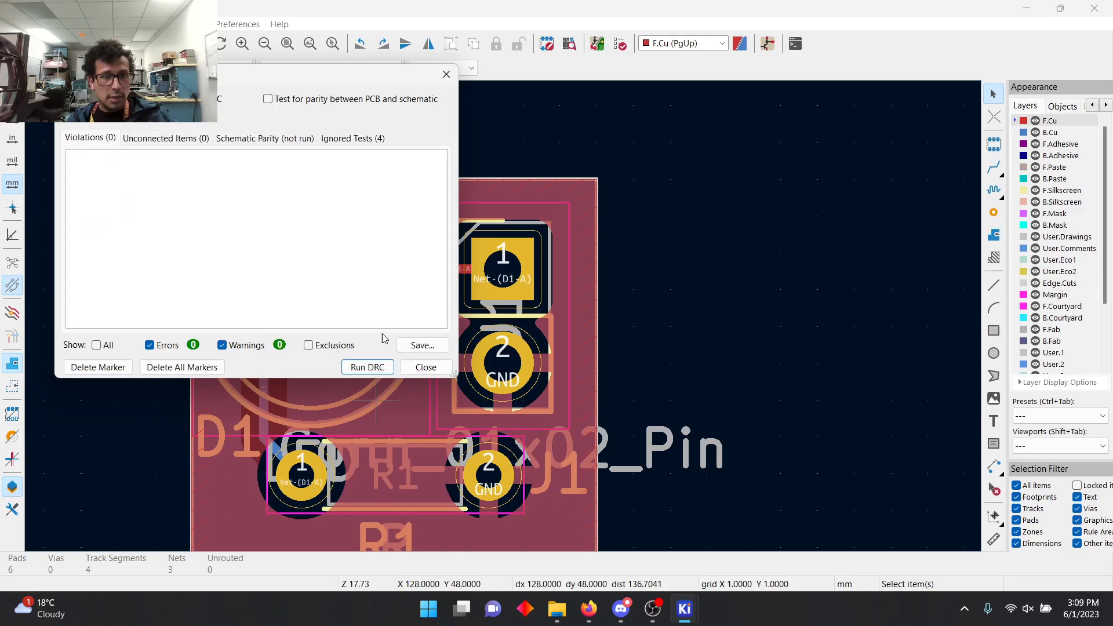
{"action": "left_click", "coordinate": [419, 366]}
Step: Open the board in the 3D viewer and inspect the LED, resistor and pin header from an oblique angle
{"action": "scroll", "coordinate": [503, 319], "scroll_direction": "down", "scroll_amount": 2}
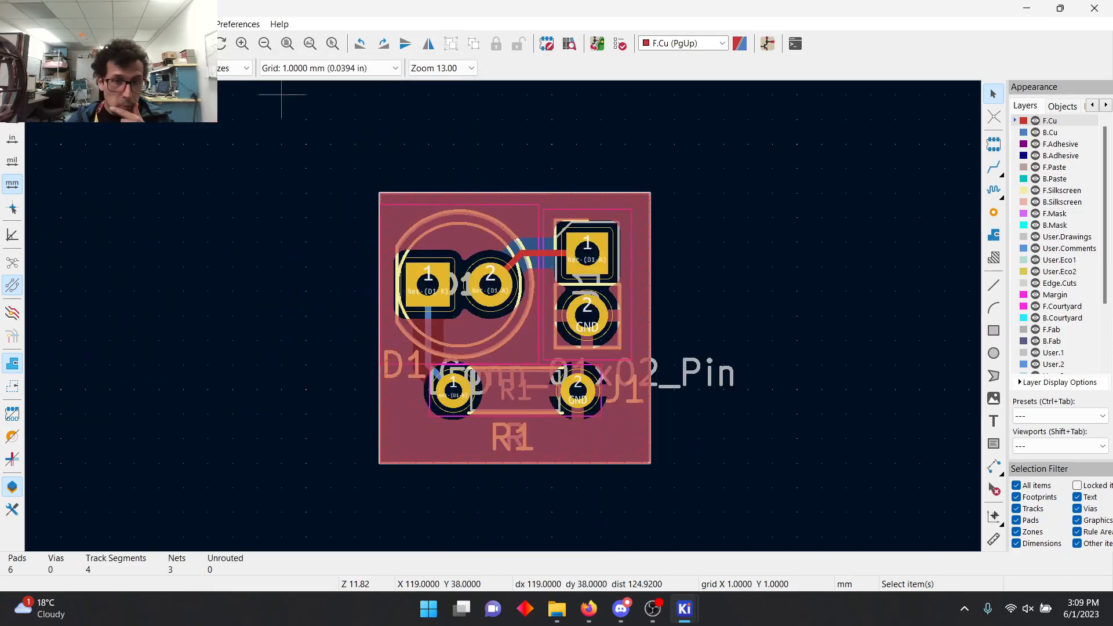
{"action": "left_click", "coordinate": [59, 24]}
{"action": "left_click", "coordinate": [87, 92]}
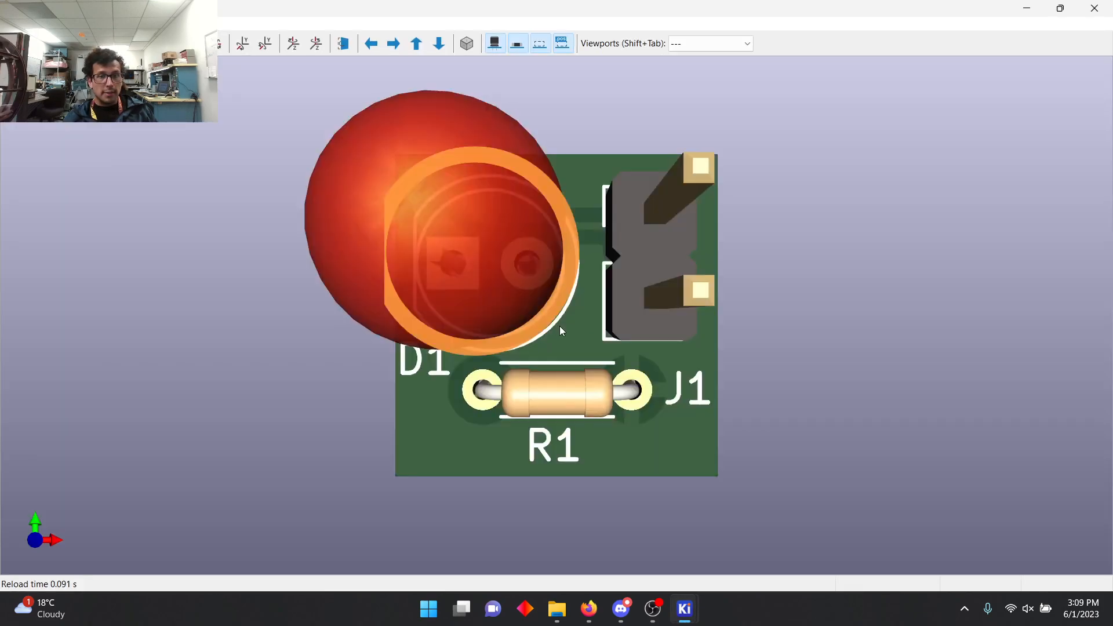
{"action": "left_click_drag", "start_coordinate": [526, 392], "coordinate": [582, 266]}
{"action": "scroll", "coordinate": [525, 301], "scroll_direction": "down", "scroll_amount": 3}
{"action": "left_click_drag", "start_coordinate": [525, 301], "coordinate": [419, 276]}
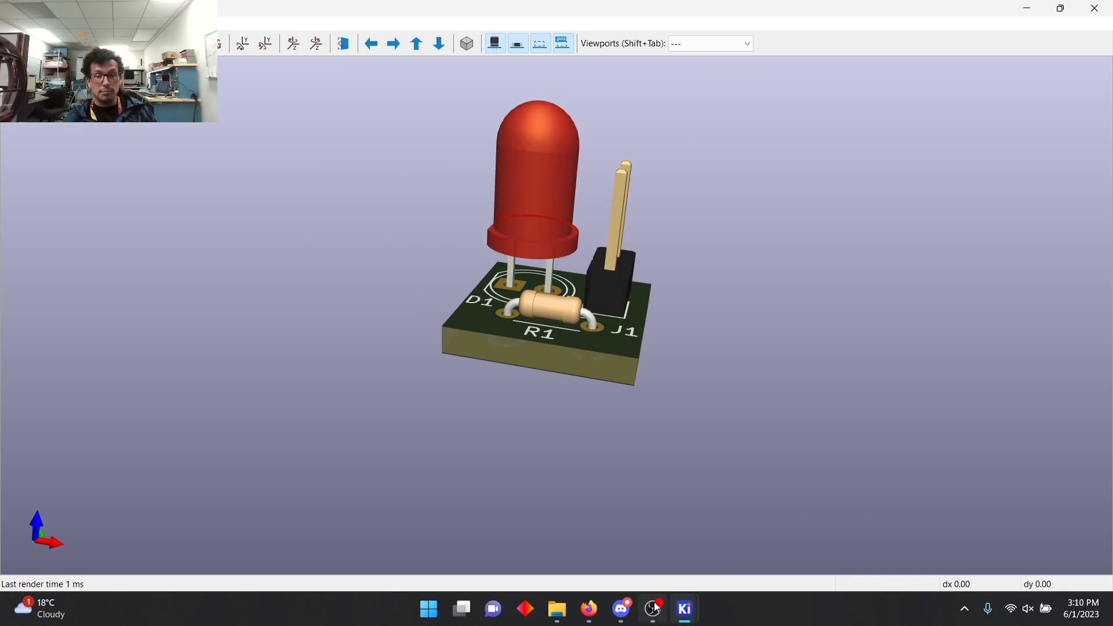